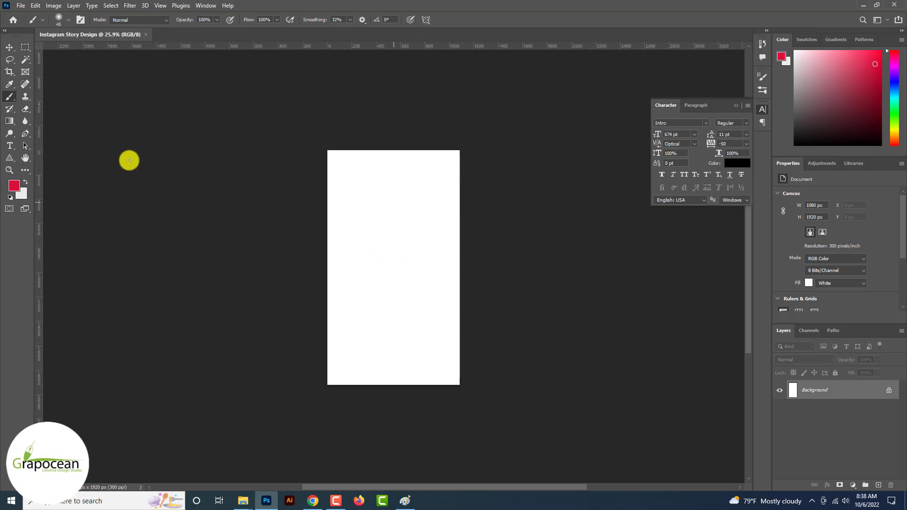
Open the File menu to start opening an existing image
left_click(21, 6)
Open the shoe copy.png image
left_click(23, 27)
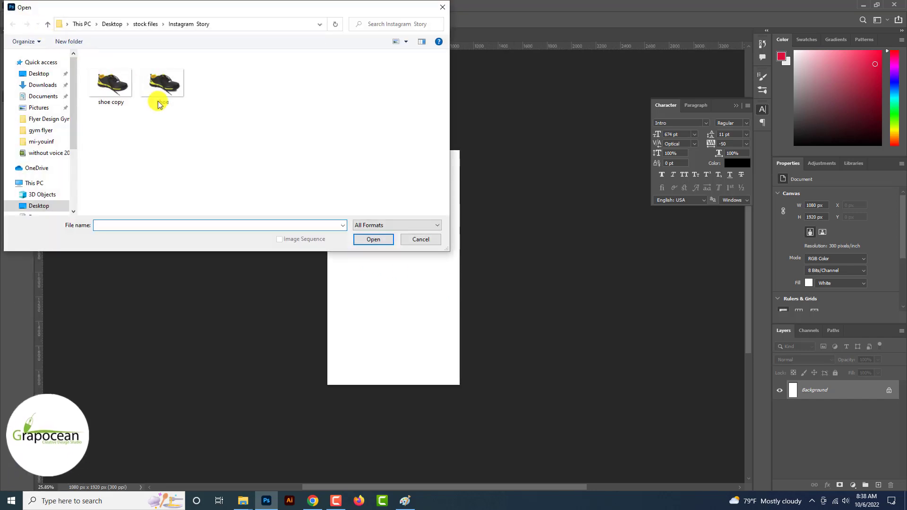
left_click(130, 86)
left_click(378, 240)
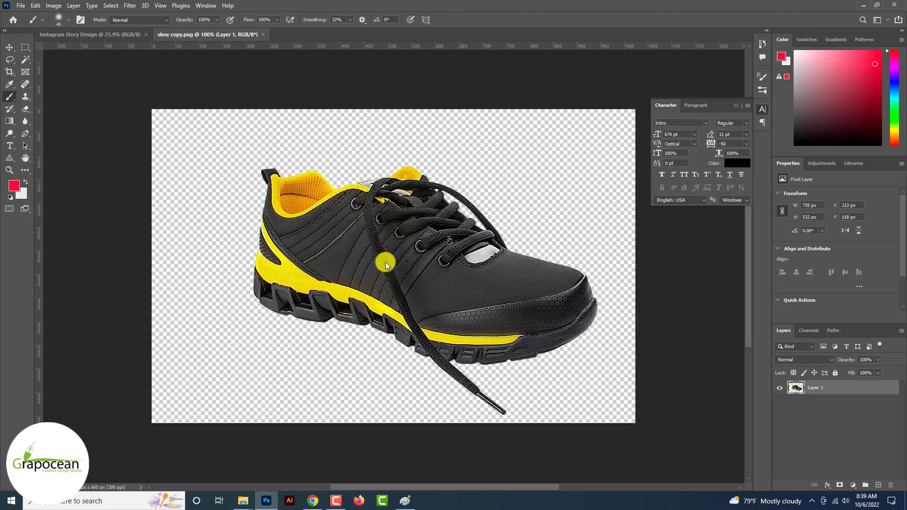
Drag the shoe into the Instagram Story Design canvas and centre it vertically
left_click(9, 47)
left_click_drag(399, 148, 395, 259)
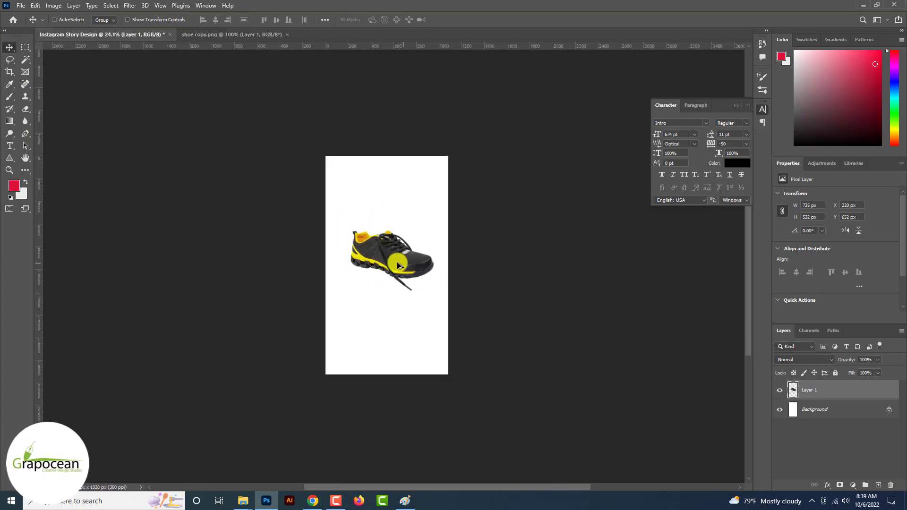
left_click_drag(396, 295, 393, 299)
scroll(393, 298, "up", 12)
scroll(394, 299, "down", 8)
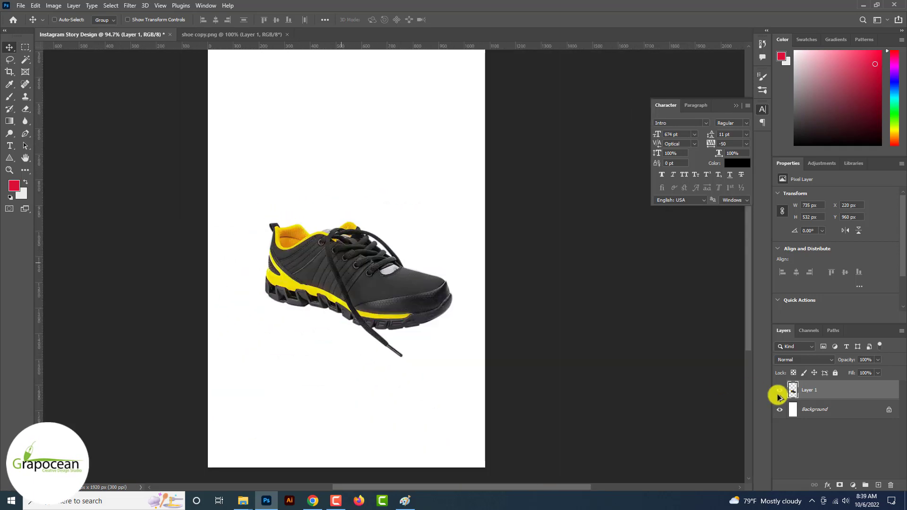
left_click(831, 411)
left_click(853, 485)
Add a Solid Color fill layer set to orange #f06c00
left_click(848, 319)
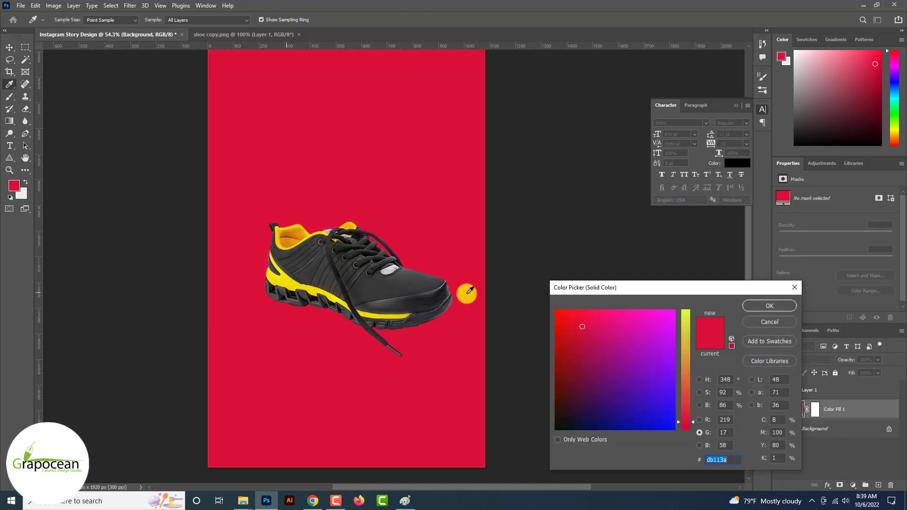
left_click(298, 280)
left_click(685, 387)
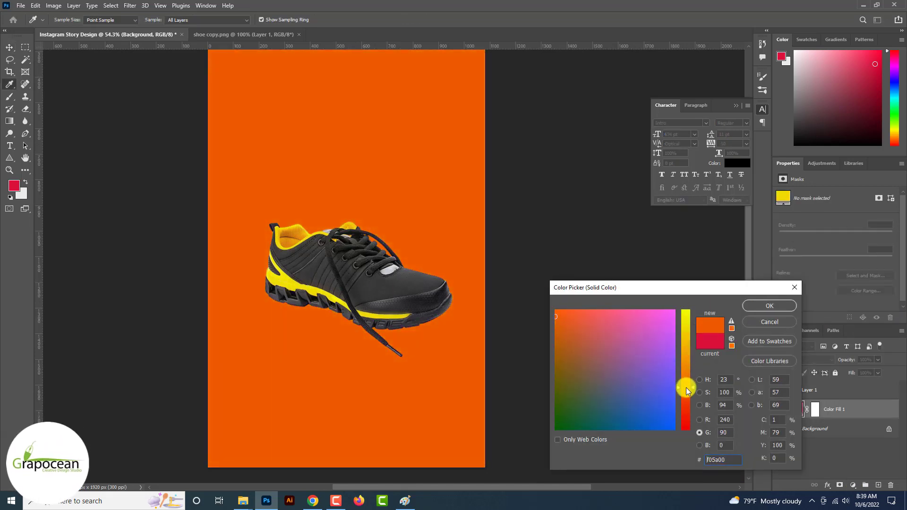
mouse_move(687, 390)
left_mouse_down()
mouse_move(685, 403)
mouse_move(686, 362)
mouse_move(689, 378)
left_mouse_up()
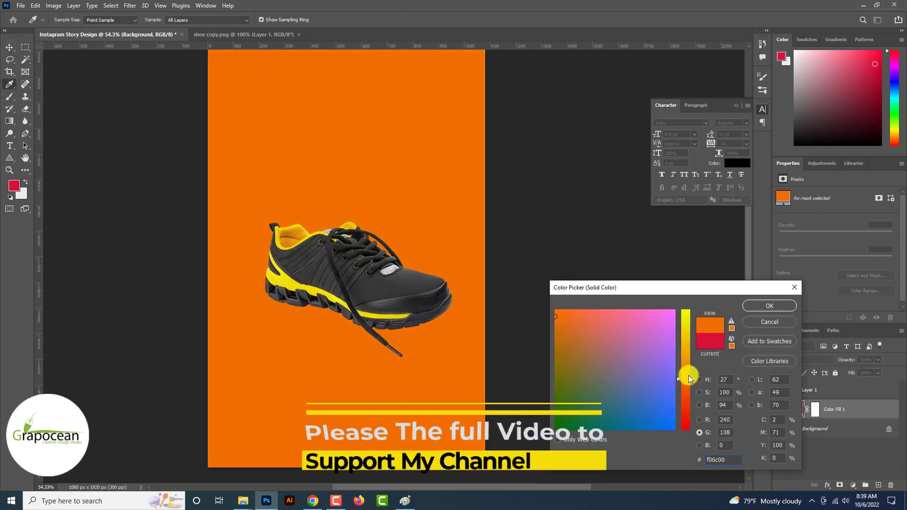
left_click(778, 310)
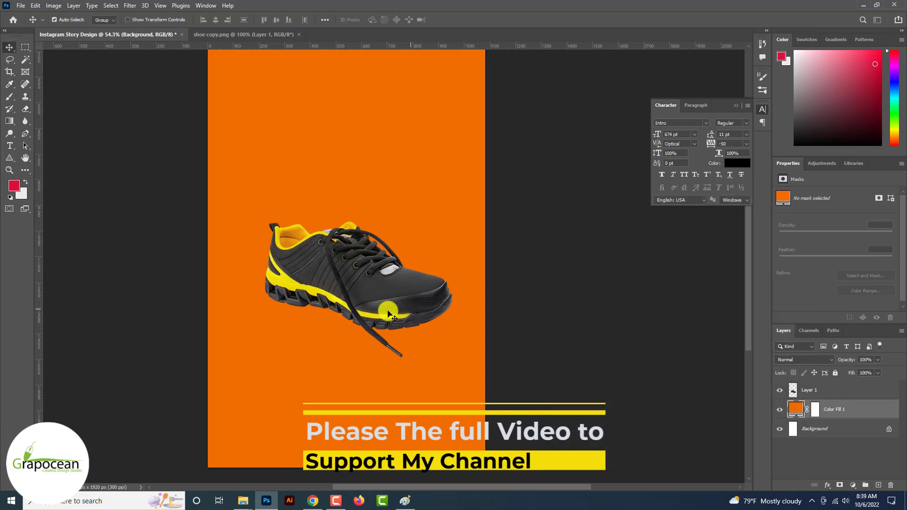
Bring up the File > Open dialog to load another image
scroll(389, 311, "up", 2)
scroll(391, 311, "down", 5)
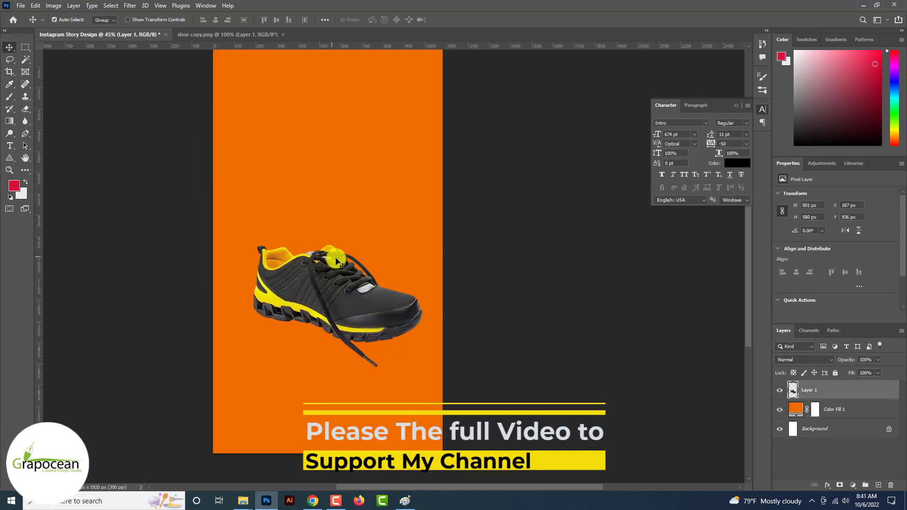
scroll(337, 262, "down", 2)
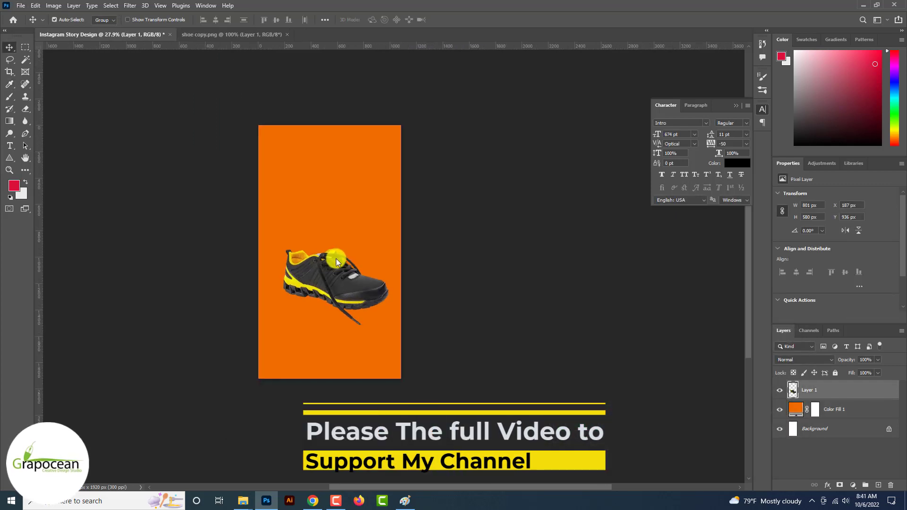
left_click(21, 6)
left_click(29, 26)
Open the disco-ball photo from the Downloads folder
left_click(48, 85)
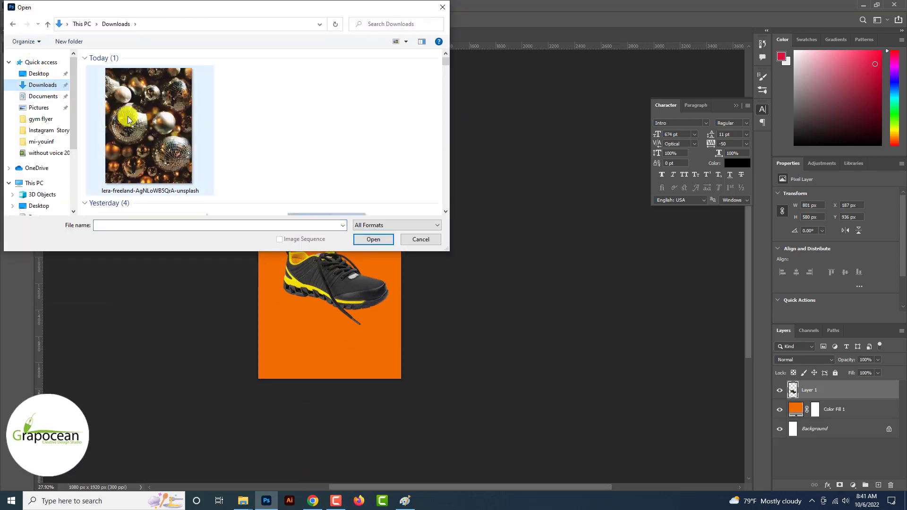
left_click(152, 122)
left_click(373, 239)
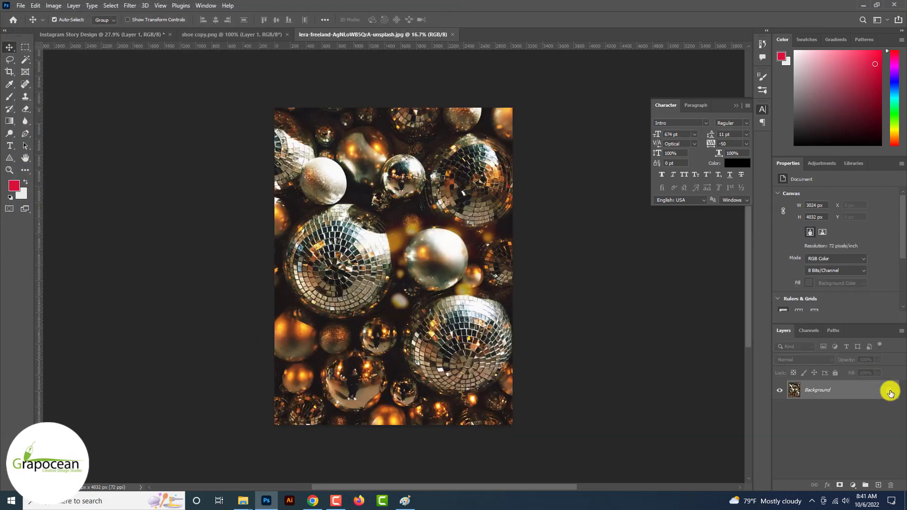
Drag the disco-ball photo into the story and transform it to cover the canvas
left_click_drag(344, 127, 340, 222)
key("ctrl+t")
key("ctrl+0")
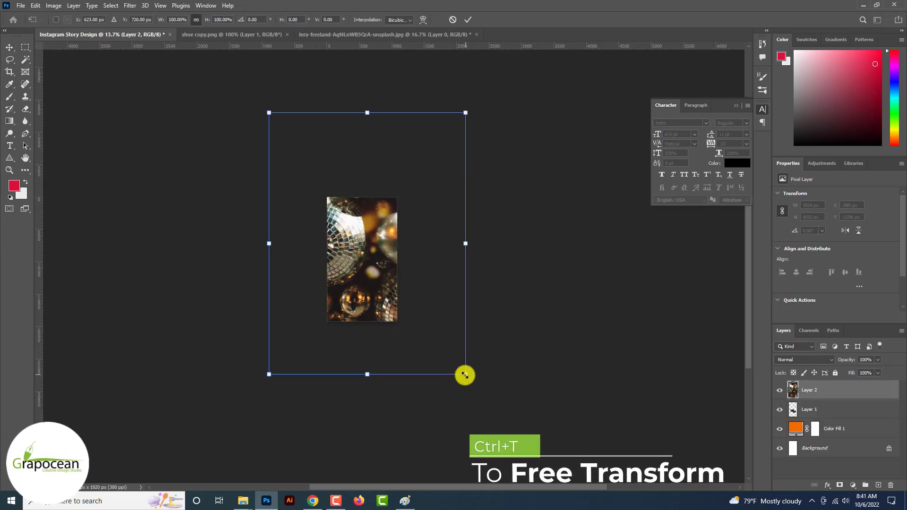
left_click_drag(465, 375, 397, 327)
scroll(361, 278, "up", 3)
left_click_drag(351, 280, 365, 300)
left_click(467, 19)
Move the shoe layer above the disco-ball layer
left_click_drag(820, 410, 822, 383)
scroll(438, 340, "up", 3)
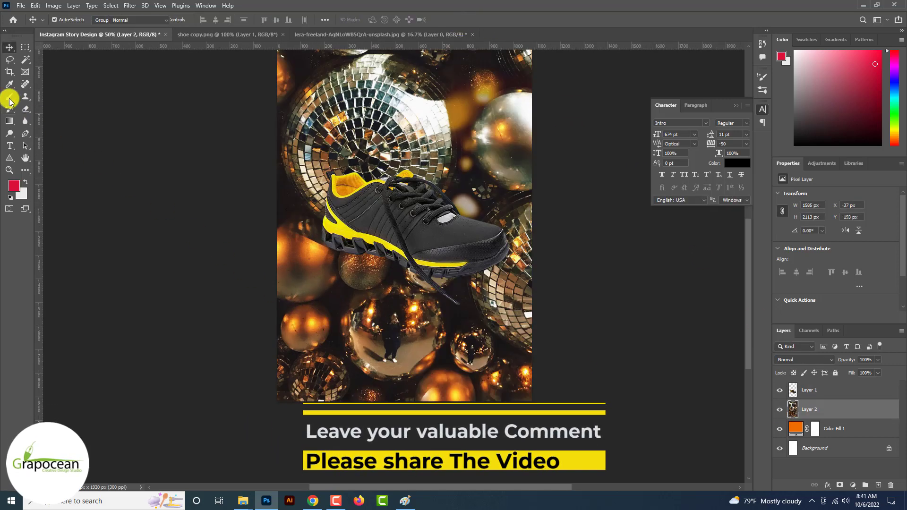
right_click(10, 101)
left_click(53, 124)
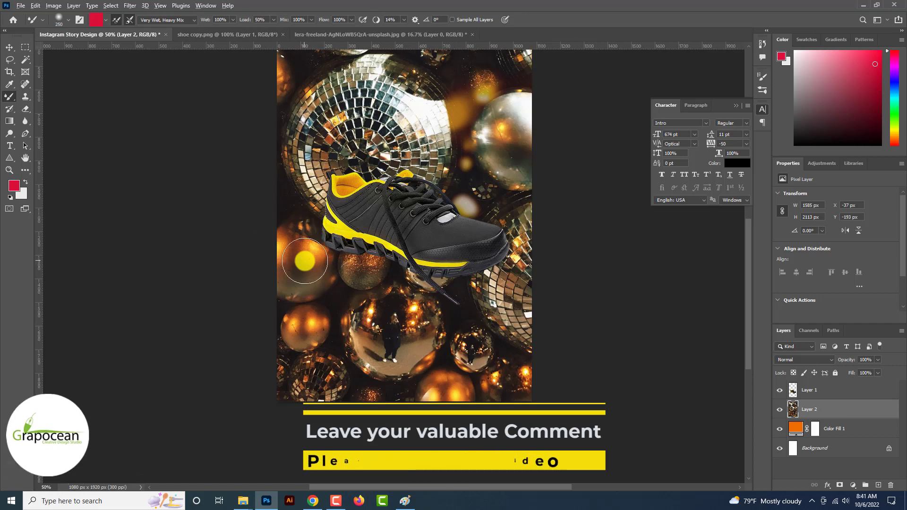
Load the Mixer Brush with image colours and a Very Wet, Heavy Mix preset
left_click(304, 261, "alt")
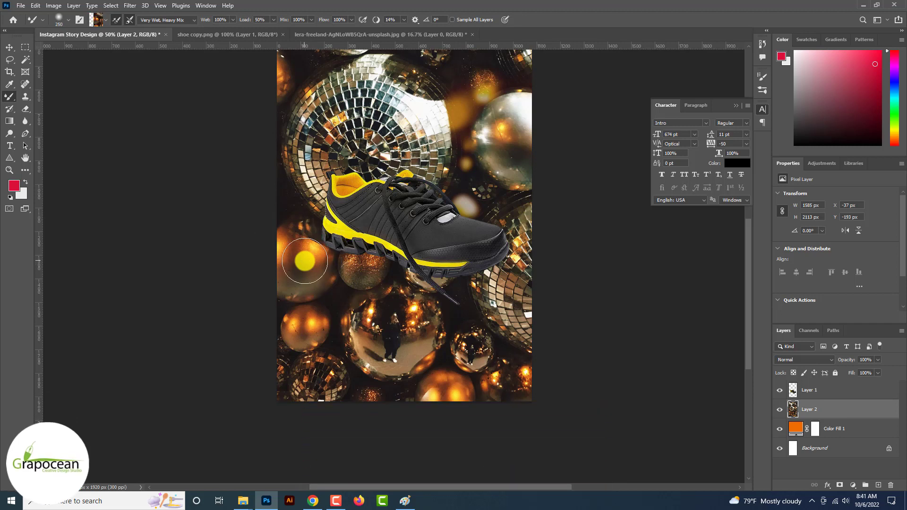
left_click(171, 20)
left_click(183, 138)
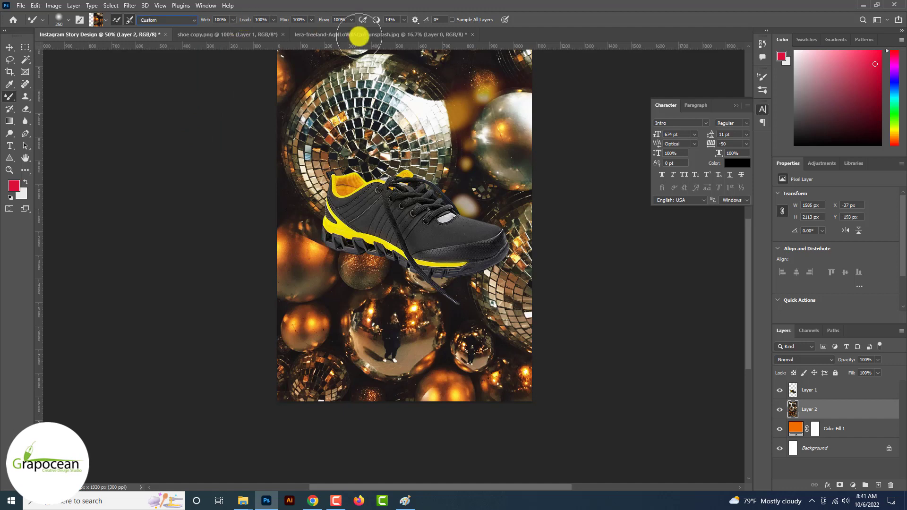
mouse_move(399, 98)
left_mouse_down()
mouse_move(337, 116)
mouse_move(372, 152)
mouse_move(450, 175)
mouse_move(500, 249)
mouse_move(438, 288)
mouse_move(320, 298)
mouse_move(329, 333)
mouse_move(389, 348)
left_mouse_up()
scroll(390, 349, "down", 3)
key("ctrl+z")
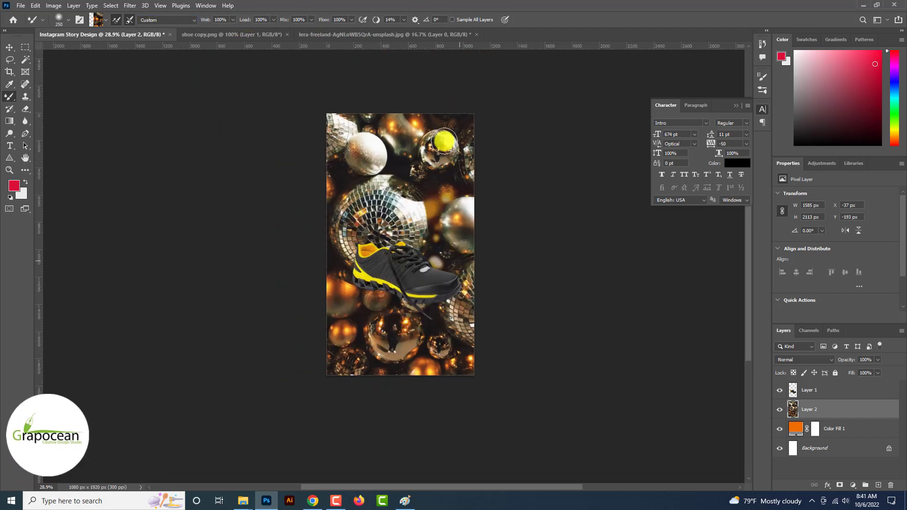
With brush size 500 and 70% flow, smear the disco balls around the shoe
key("bracketright")
key("bracketright")
key("bracketright")
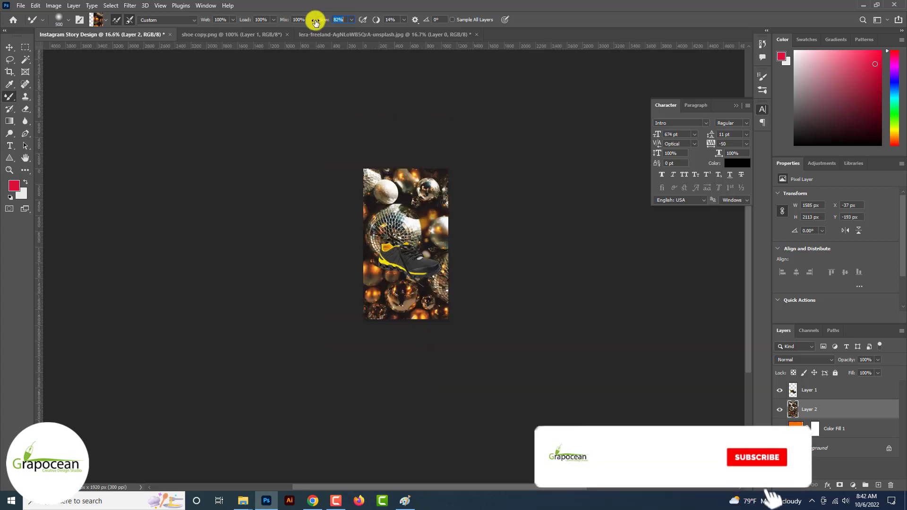
left_click_drag(315, 21, 310, 21)
mouse_move(384, 186)
left_mouse_down()
mouse_move(450, 189)
mouse_move(384, 212)
mouse_move(412, 228)
left_mouse_up()
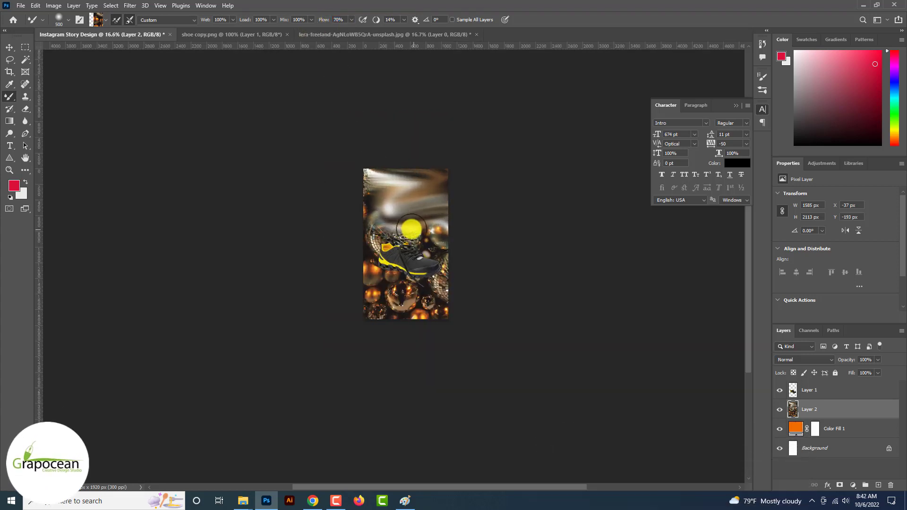
mouse_move(397, 263)
left_mouse_down()
mouse_move(415, 262)
mouse_move(427, 223)
mouse_move(456, 263)
mouse_move(362, 289)
left_mouse_up()
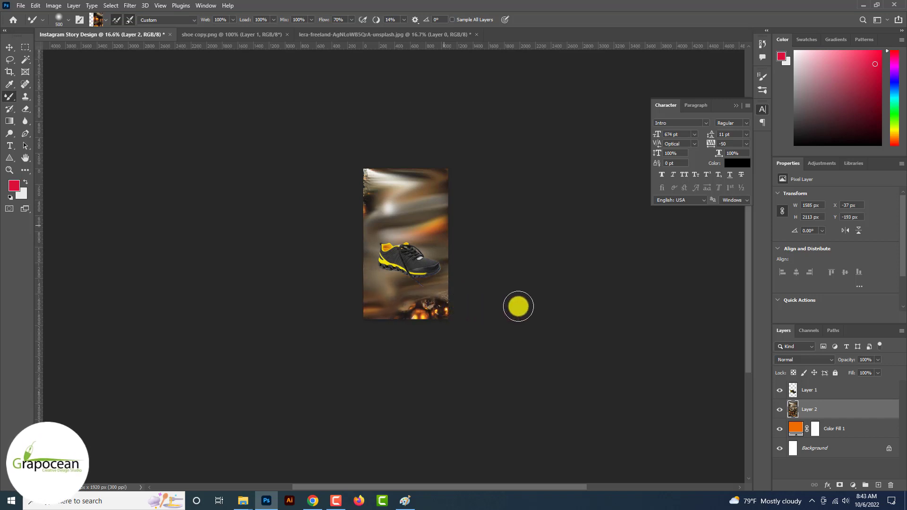
mouse_move(375, 205)
left_mouse_down()
mouse_move(332, 183)
mouse_move(362, 178)
left_mouse_up()
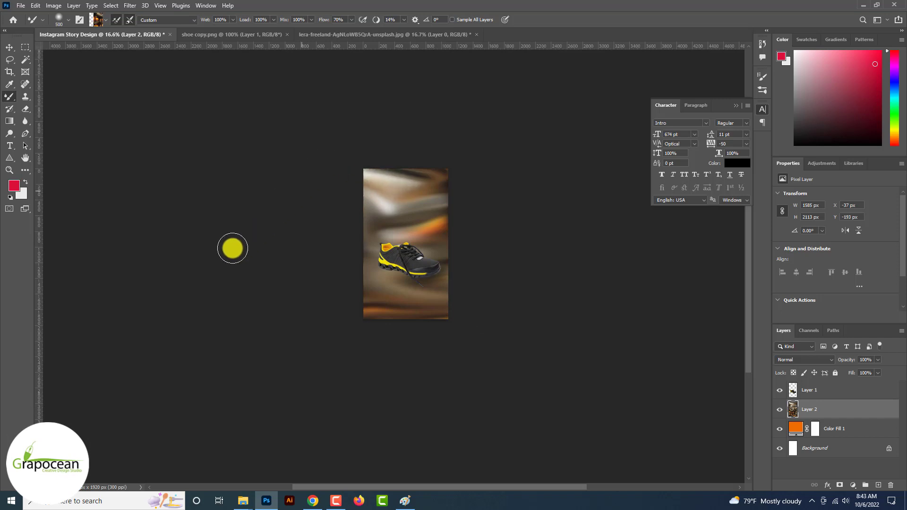
left_click(10, 47)
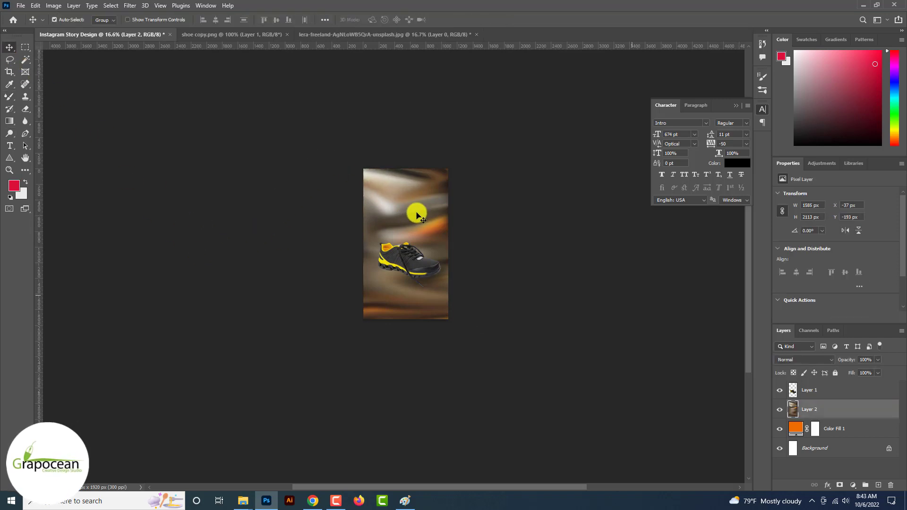
right_click(10, 97)
Add a black layer mask to Layer 2 and paint a first band back in white
left_click(47, 95)
left_click(66, 20)
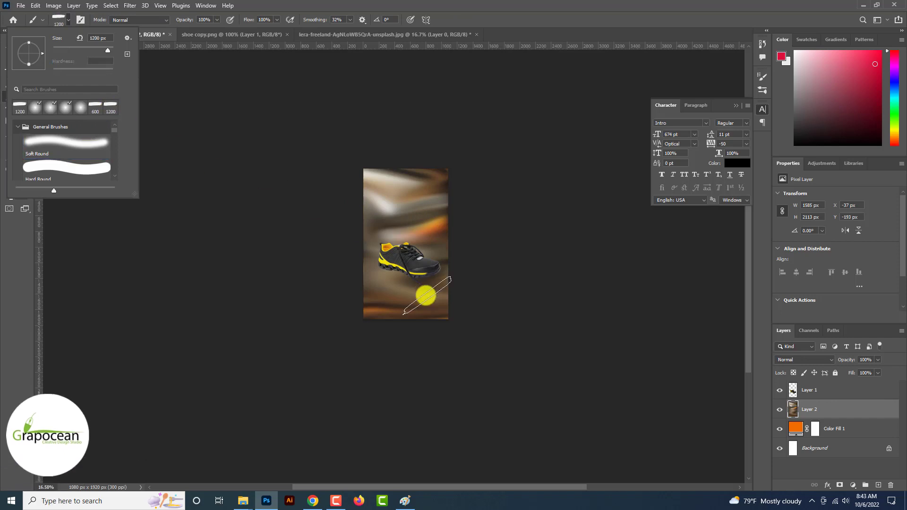
left_click(429, 281)
scroll(430, 280, "up", 1)
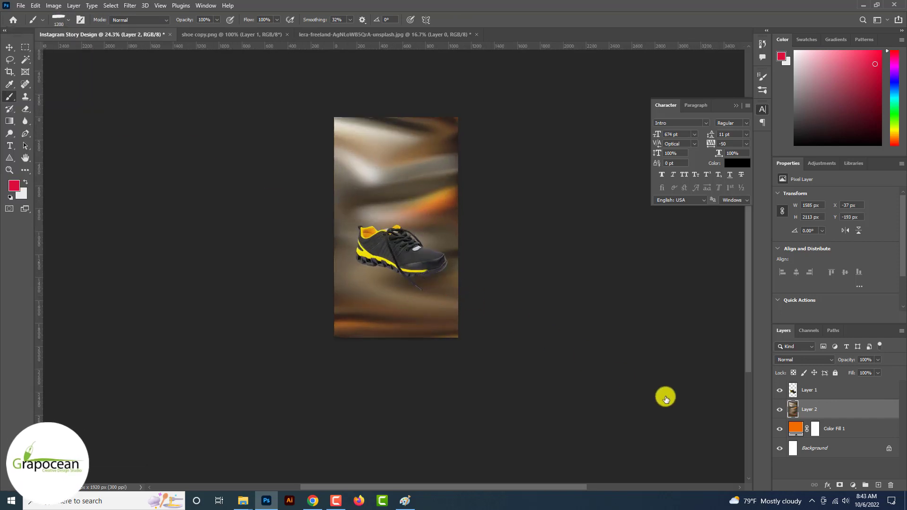
left_click(839, 485)
key("ctrl+i")
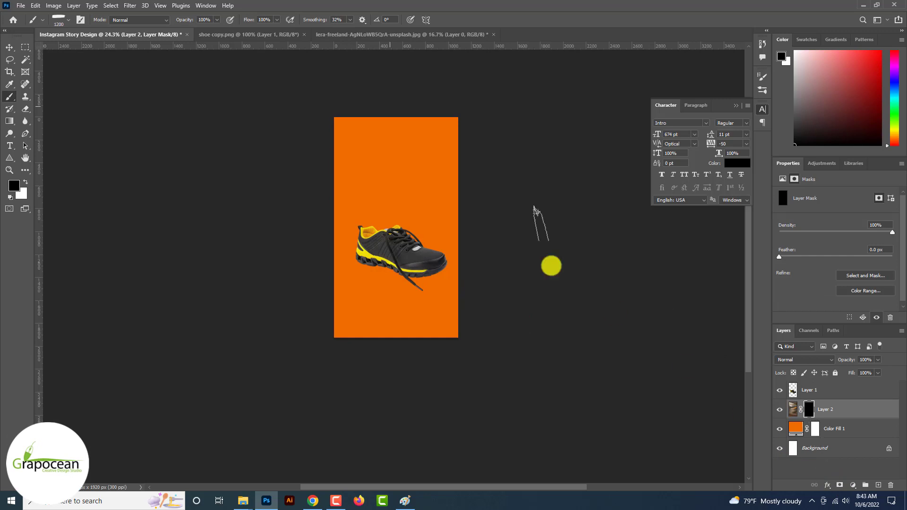
key("x")
left_click(425, 189)
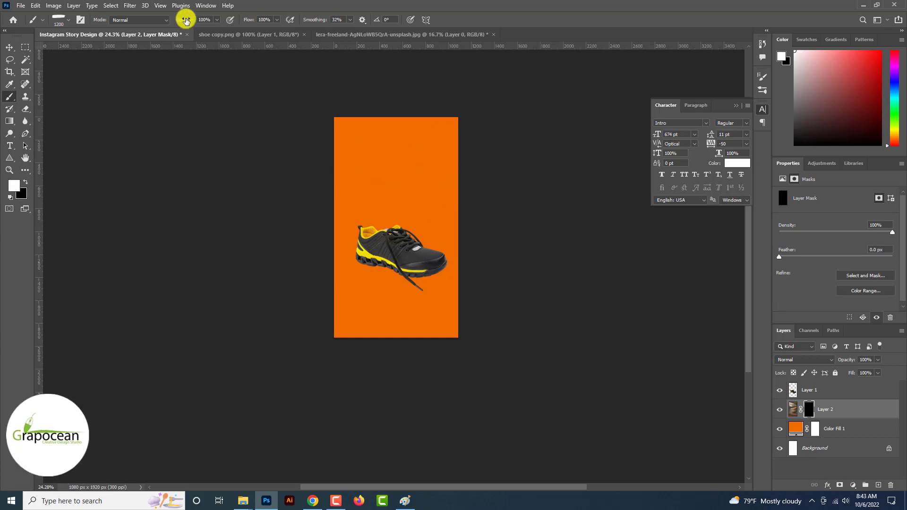
At 64% opacity and size 400, reveal texture along the top, bottom, left and right edges
left_click_drag(186, 19, 169, 19)
key("bracketleft")
key("bracketleft")
key("bracketleft")
key("bracketleft")
key("bracketleft")
key("bracketleft")
key("bracketleft")
key("bracketleft")
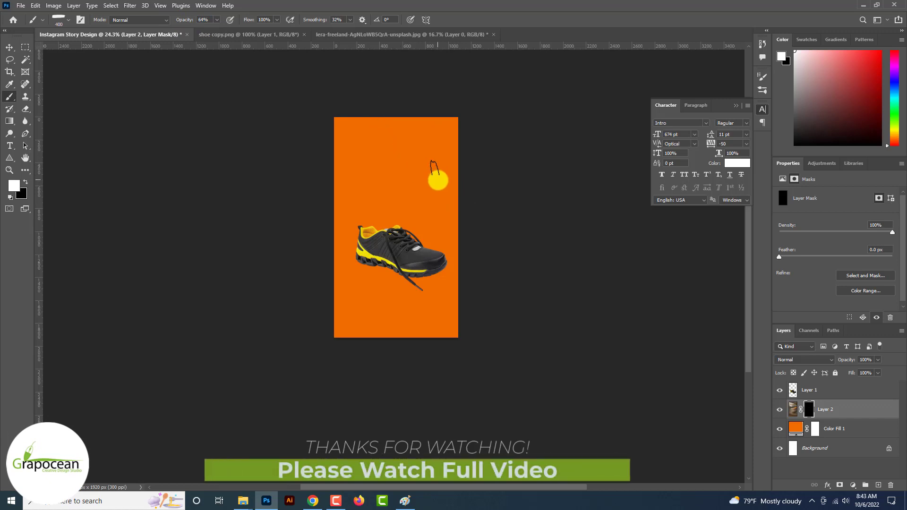
mouse_move(437, 180)
left_mouse_down()
mouse_move(343, 138)
mouse_move(447, 145)
left_mouse_up()
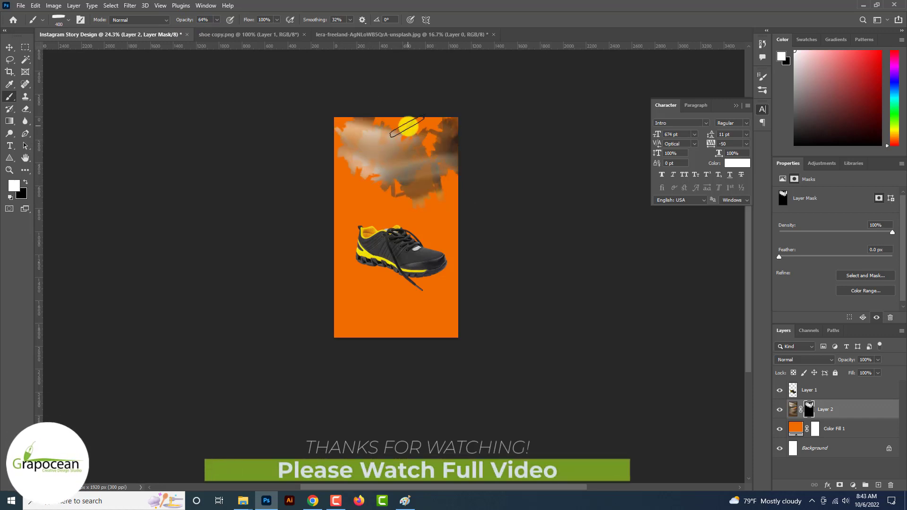
mouse_move(414, 330)
left_mouse_down()
mouse_move(362, 323)
mouse_move(327, 279)
mouse_move(342, 169)
left_mouse_up()
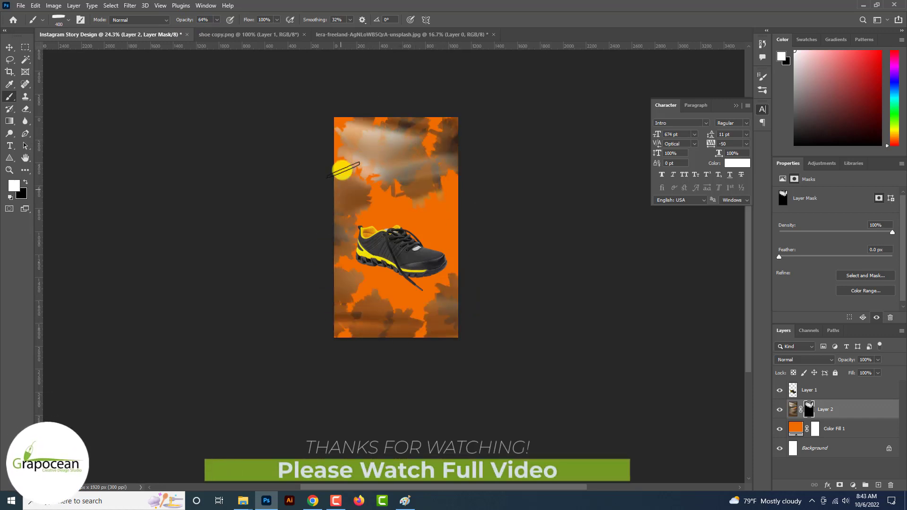
mouse_move(447, 312)
left_mouse_down()
mouse_move(434, 289)
mouse_move(427, 327)
mouse_move(457, 190)
left_mouse_up()
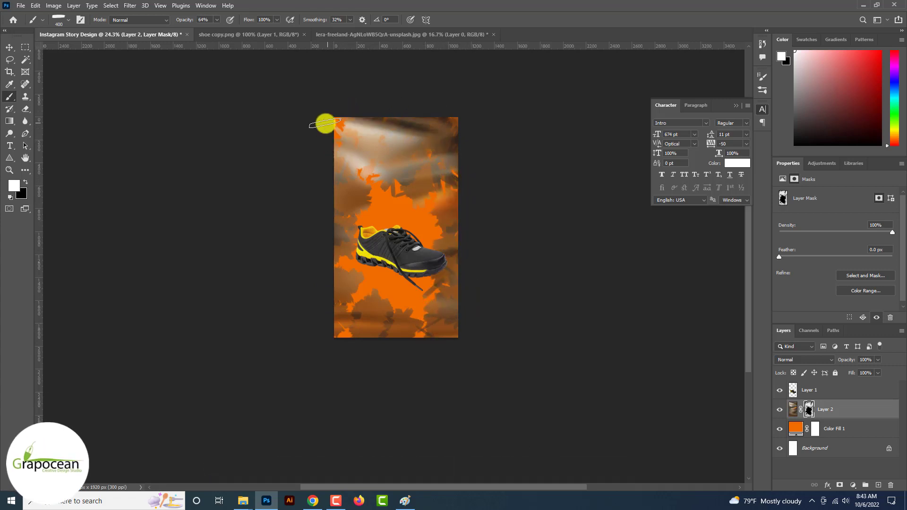
left_click(791, 359)
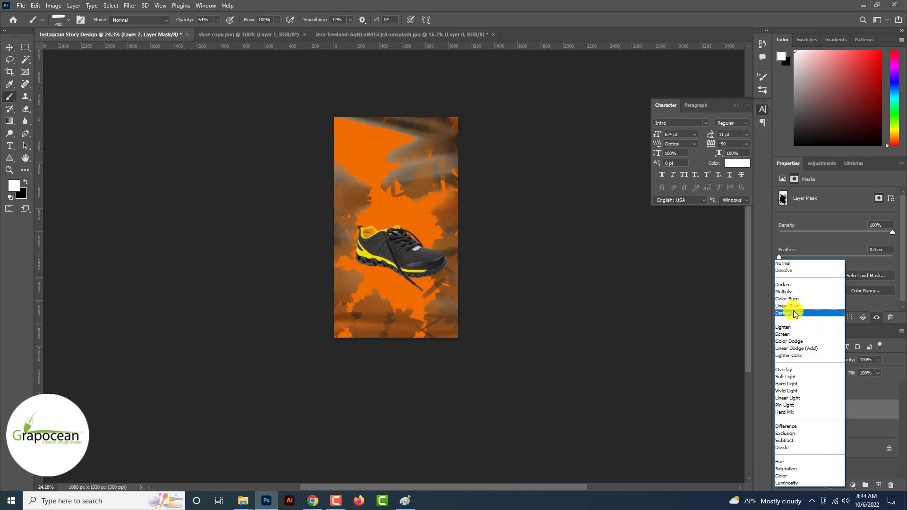
Blend Layer 2 in Color Dodge at 55% opacity
left_click(788, 341)
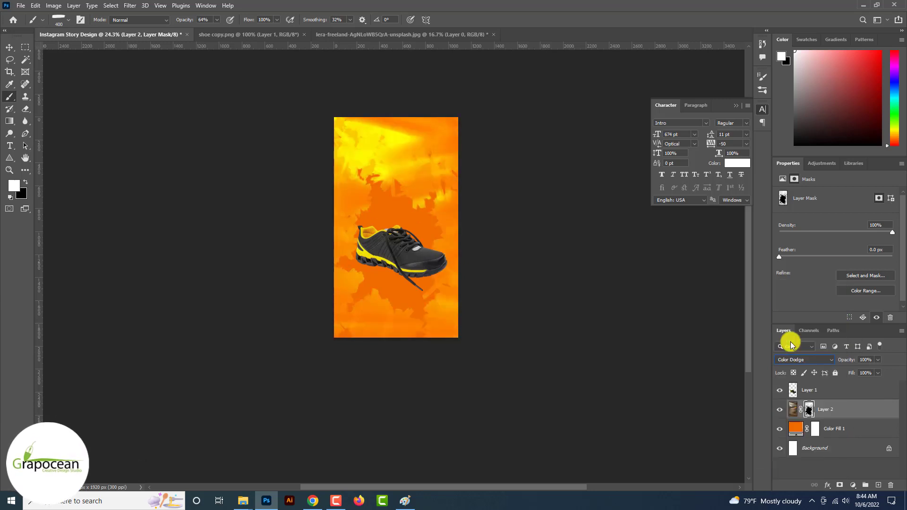
left_click_drag(879, 363, 849, 373)
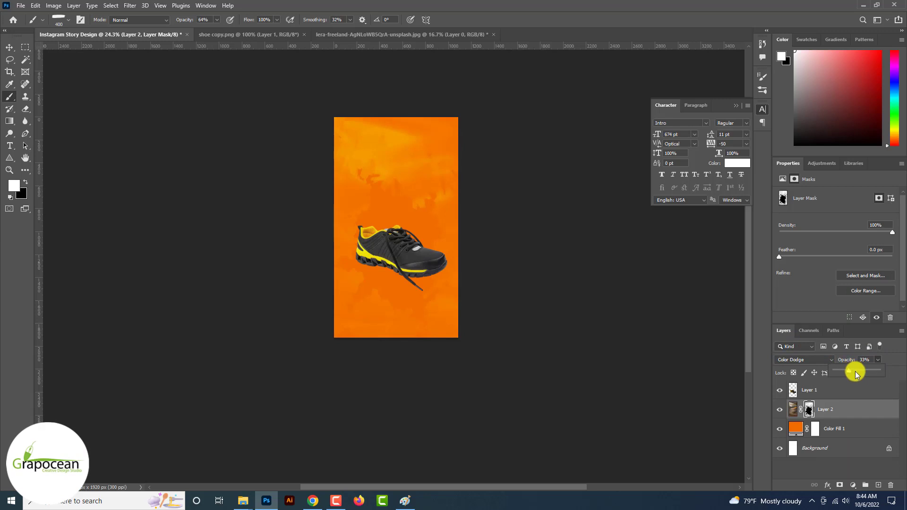
left_click(9, 47)
key("ctrl+plus")
key("ctrl+plus")
key("ctrl+plus")
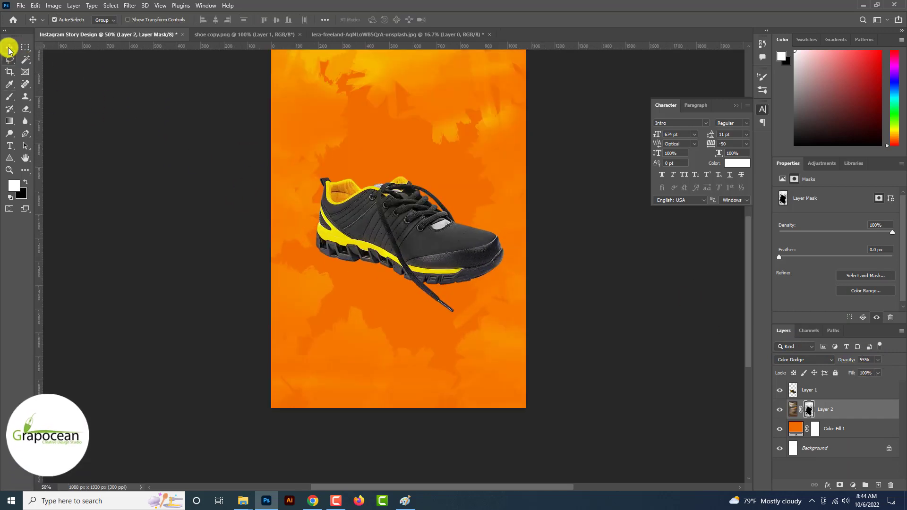
Nudge the shoe slightly on the canvas
mouse_move(411, 238)
left_mouse_down()
mouse_move(411, 221)
mouse_move(413, 243)
left_mouse_up()
scroll(430, 286, "down", 6)
scroll(432, 288, "up", 4)
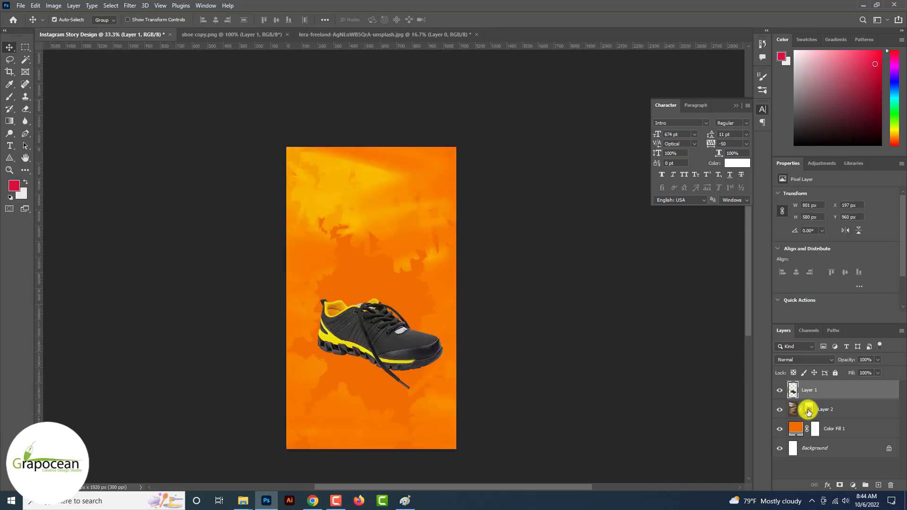
Refine Layer 2's mask with softer, lower-opacity brush strokes above the shoe
left_click(808, 411)
right_click(11, 99)
left_click(47, 96)
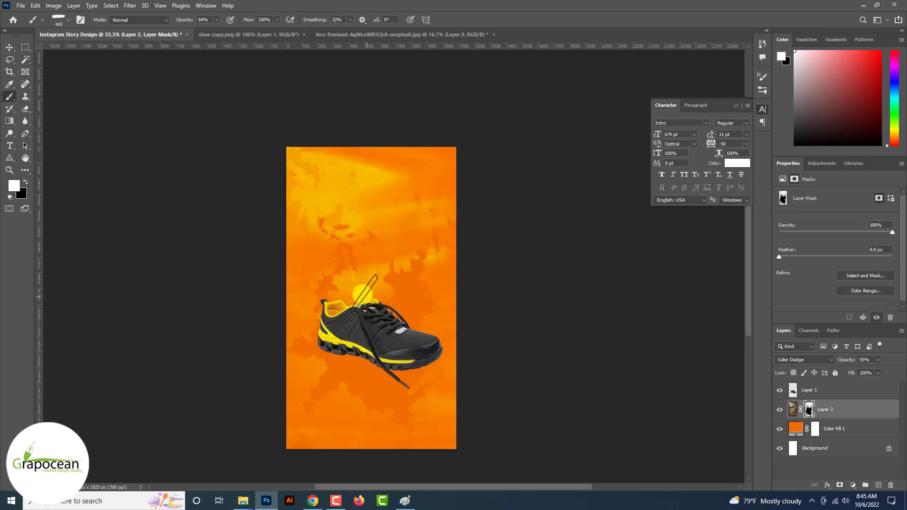
left_click_drag(362, 295, 346, 265)
left_click_drag(192, 19, 162, 19)
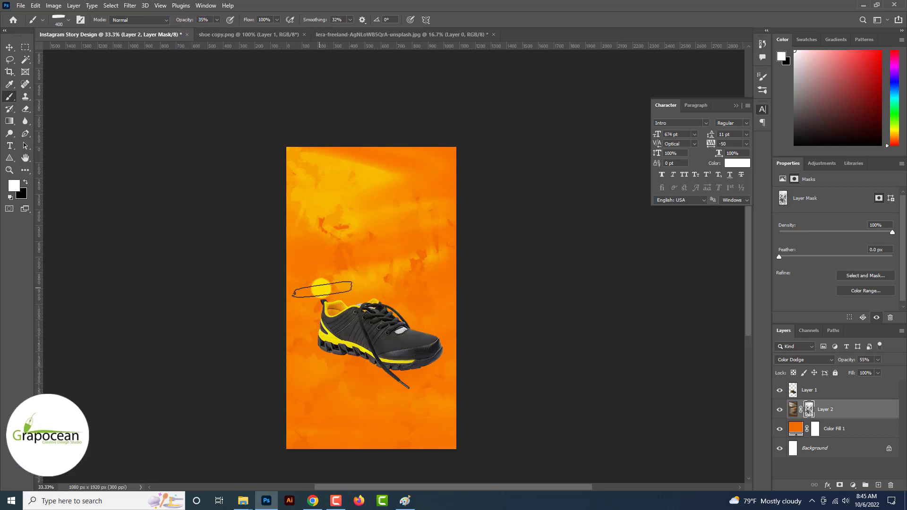
scroll(526, 368, "down", 3)
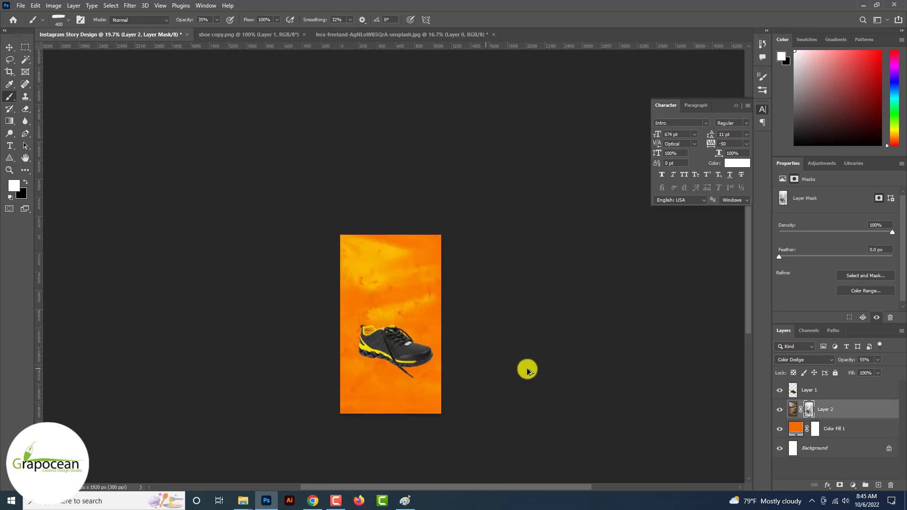
scroll(375, 304, "up", 4)
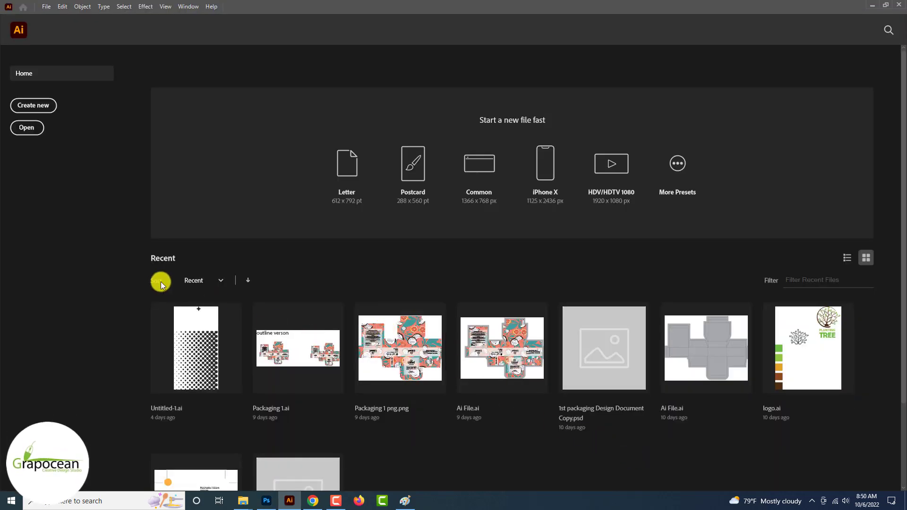
Create a new Illustrator document
left_click(34, 105)
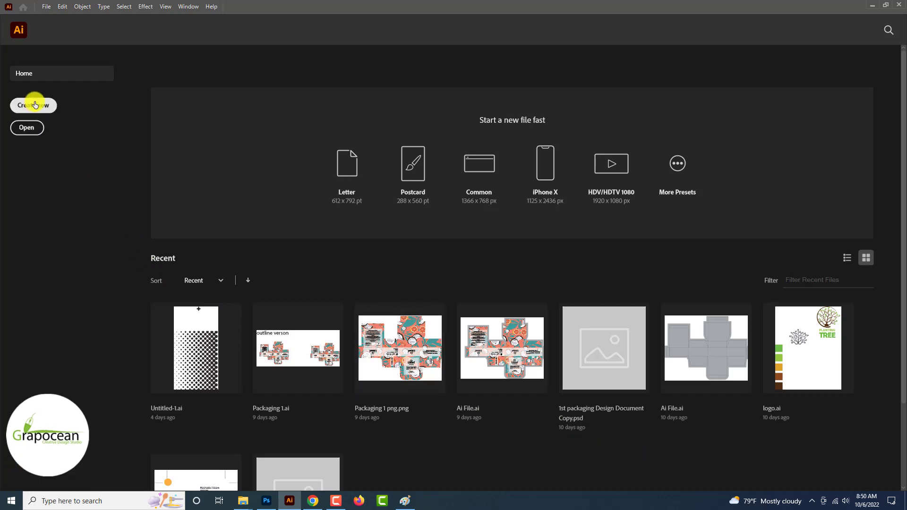
left_click(633, 397)
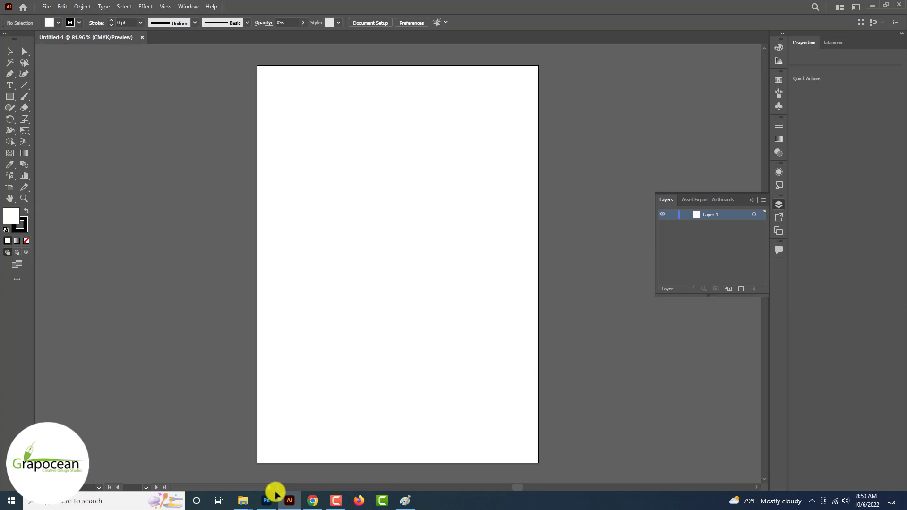
left_click(268, 502)
left_click(268, 500)
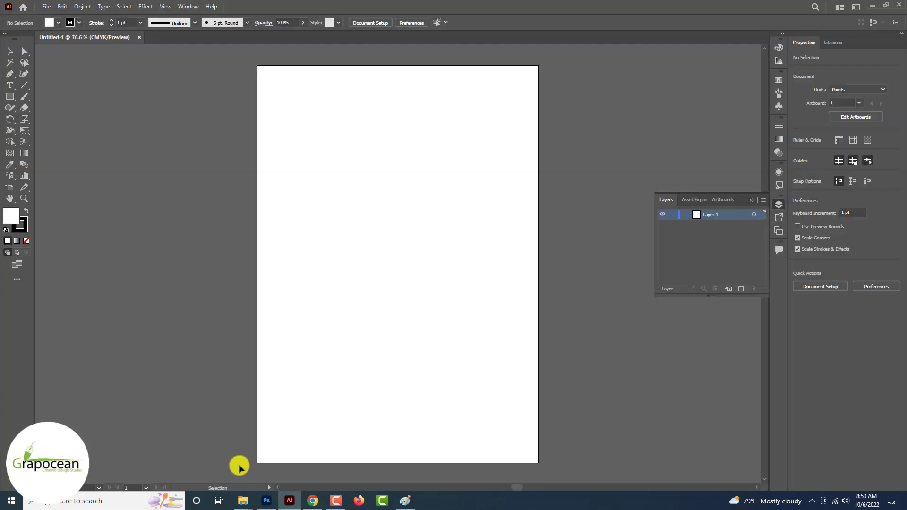
Type the word 'Shoe' as a new text object, discarding the Lorem placeholder
left_click(11, 86)
left_click(310, 189)
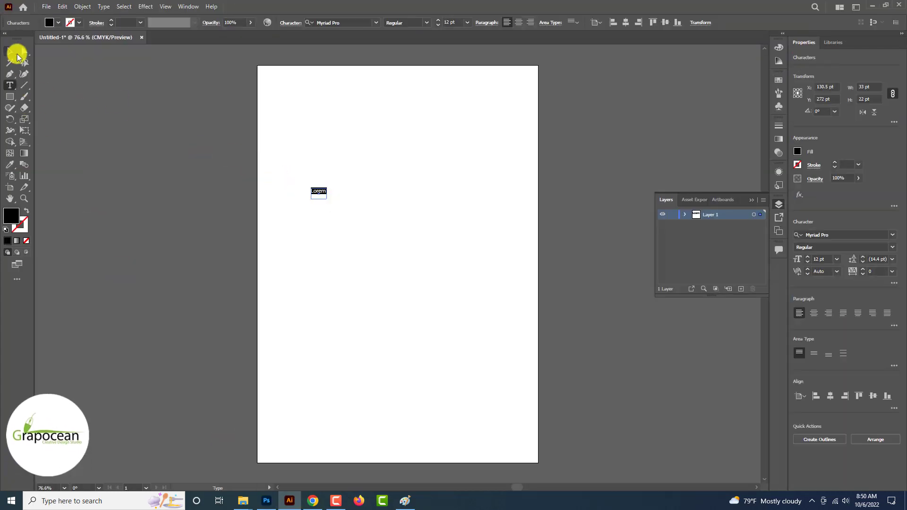
left_click(10, 51)
left_click(11, 85)
left_click(11, 52)
left_click(118, 163)
key("ctrl+a")
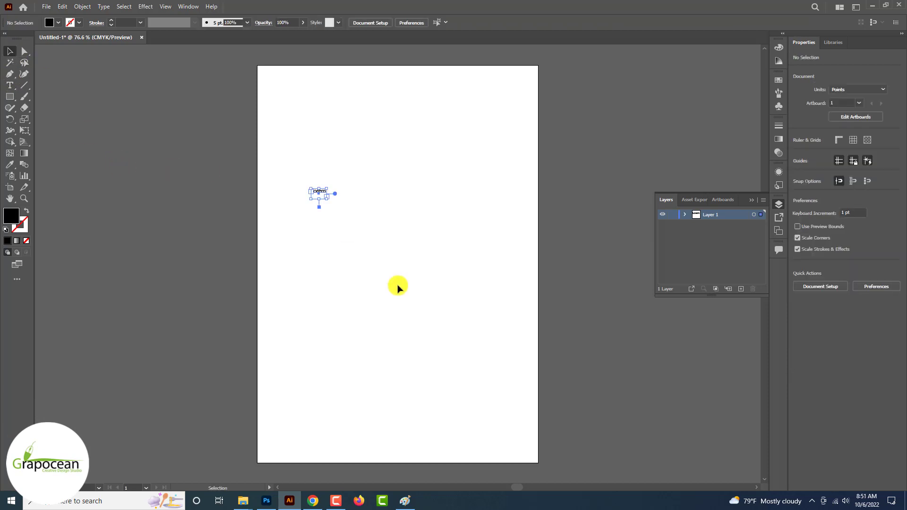
key("Delete")
left_click(10, 86)
left_click(181, 192)
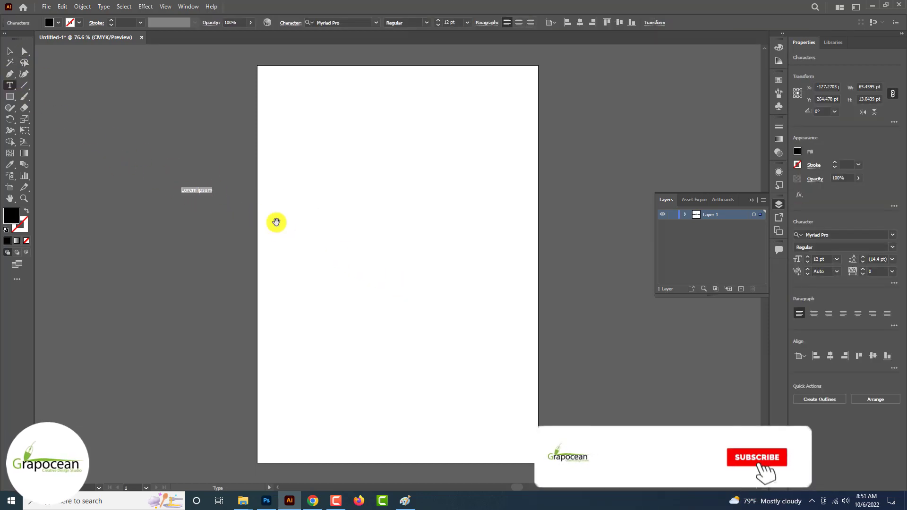
scroll(276, 222, "up", 5)
type("Shoe")
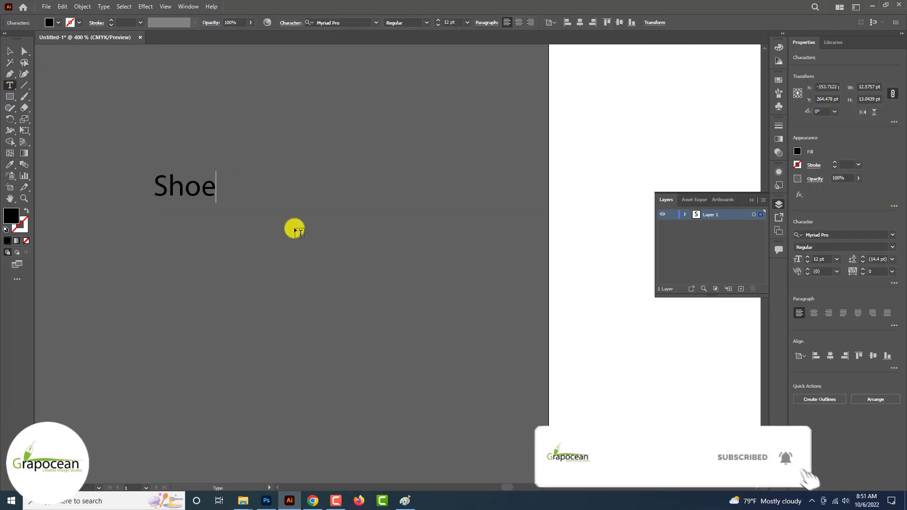
Set 'Shoe' in Acumin Variable Concept ExtraCondensed UltraBlack
left_click_drag(211, 188, 81, 175)
left_click(348, 22)
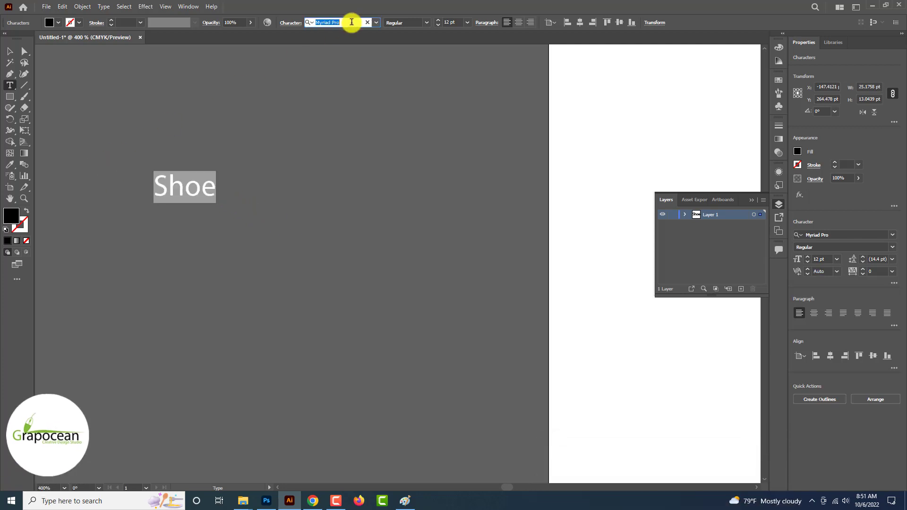
left_click(377, 24)
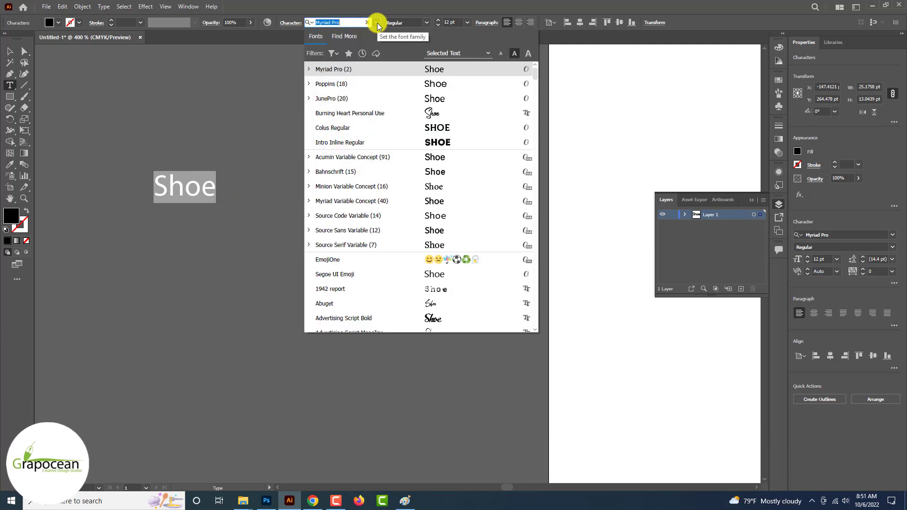
type("a")
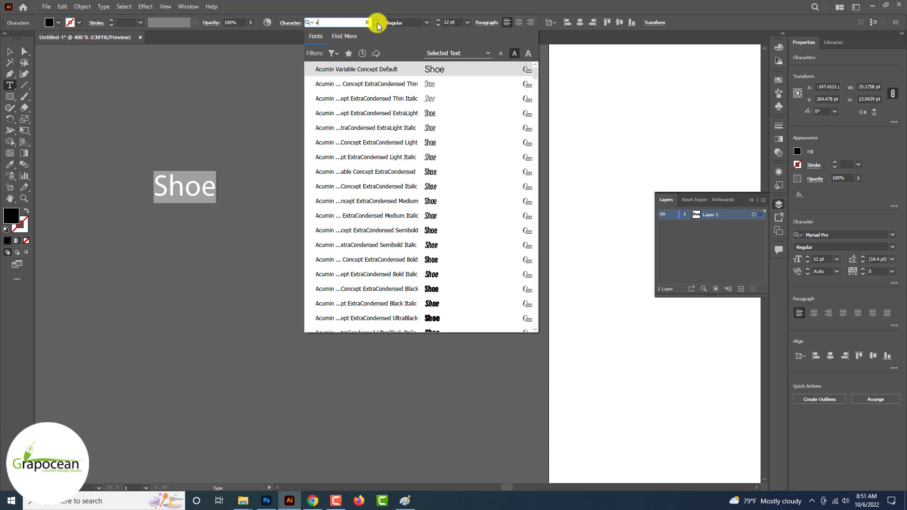
key("Down")
key("Up")
key("Up")
key("Up")
key("Up")
key("Up")
key("Up")
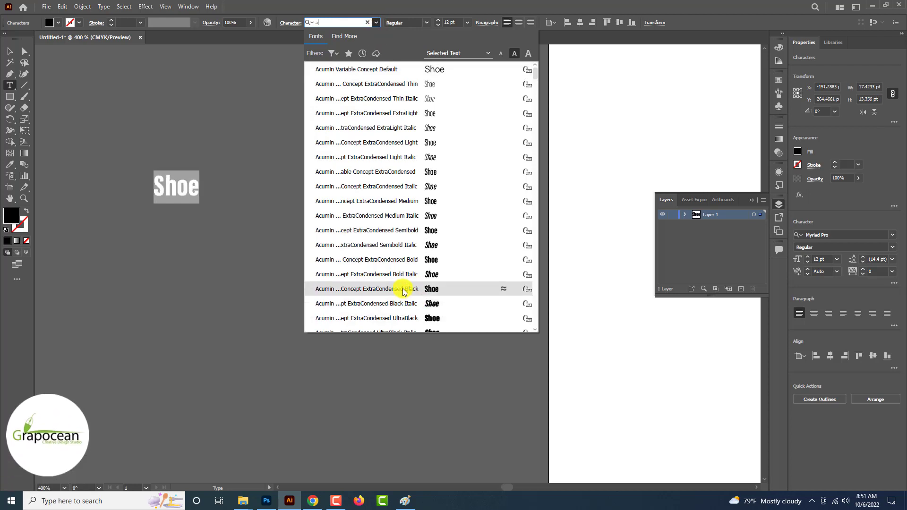
scroll(404, 291, "down", 1)
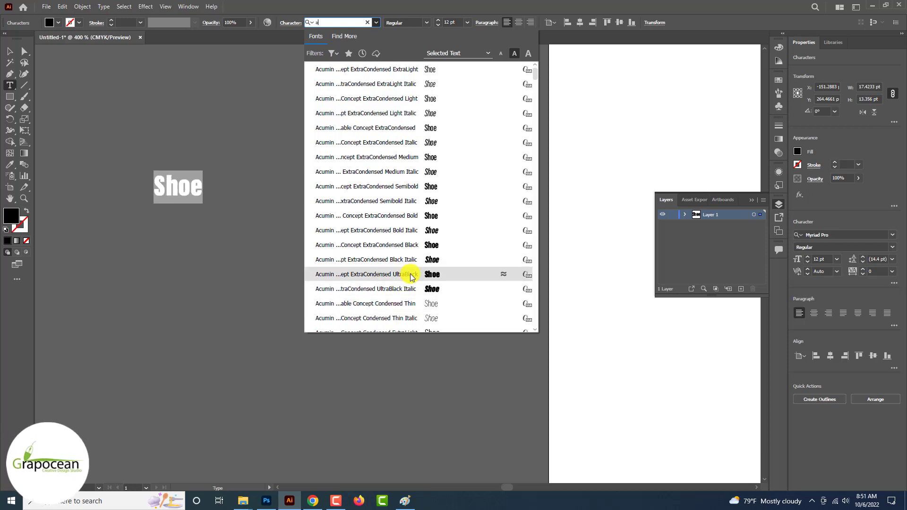
left_click(410, 275)
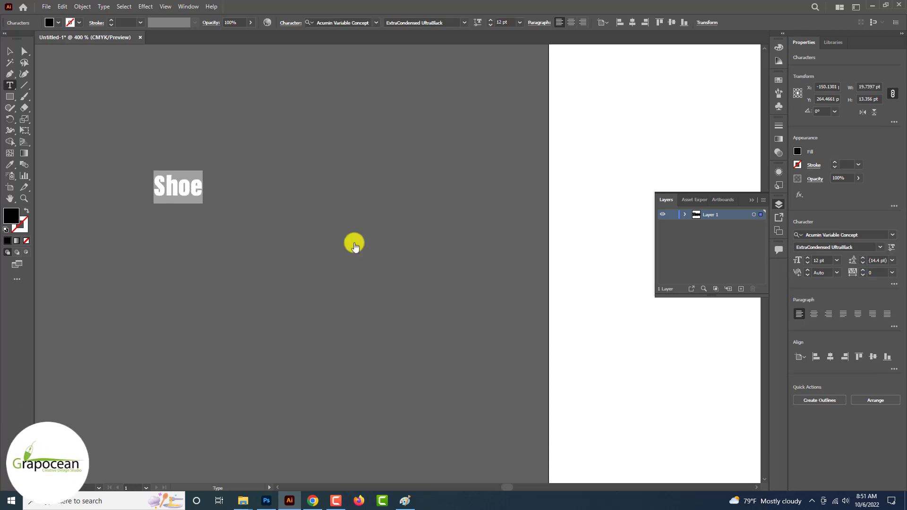
Scale the Shoe lettering up to about 84.5 pt from its corner handle
left_click(9, 52)
left_click(50, 103)
left_click(176, 189)
left_click_drag(203, 205, 346, 314)
key("ctrl+minus")
left_click(341, 350)
key("ctrl+minus")
left_click(265, 239)
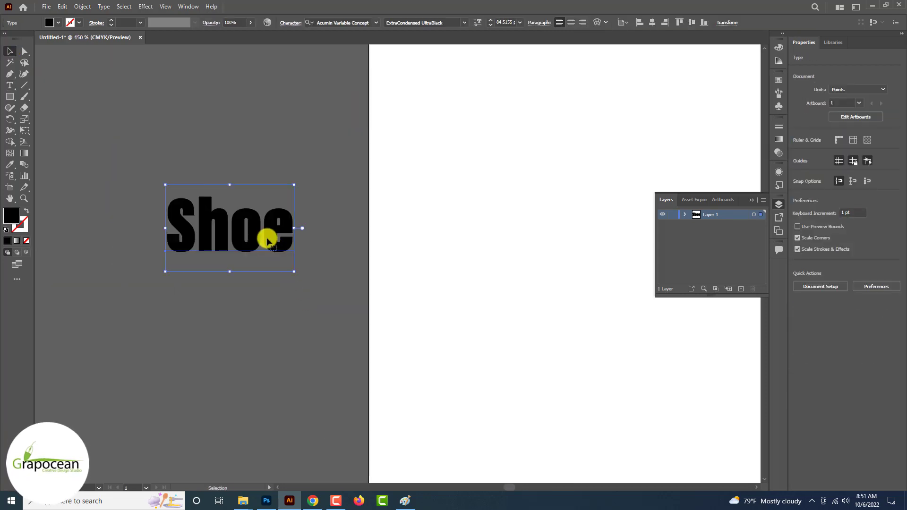
left_click(376, 23)
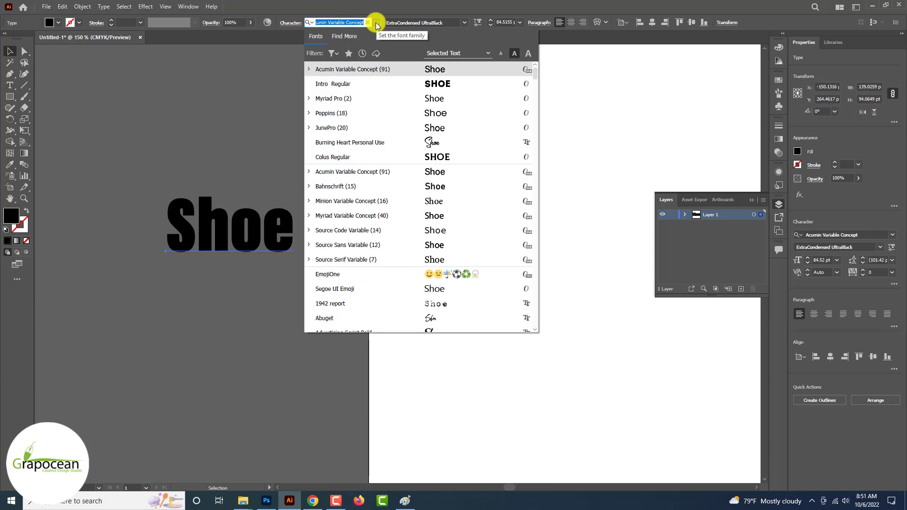
left_click(231, 305)
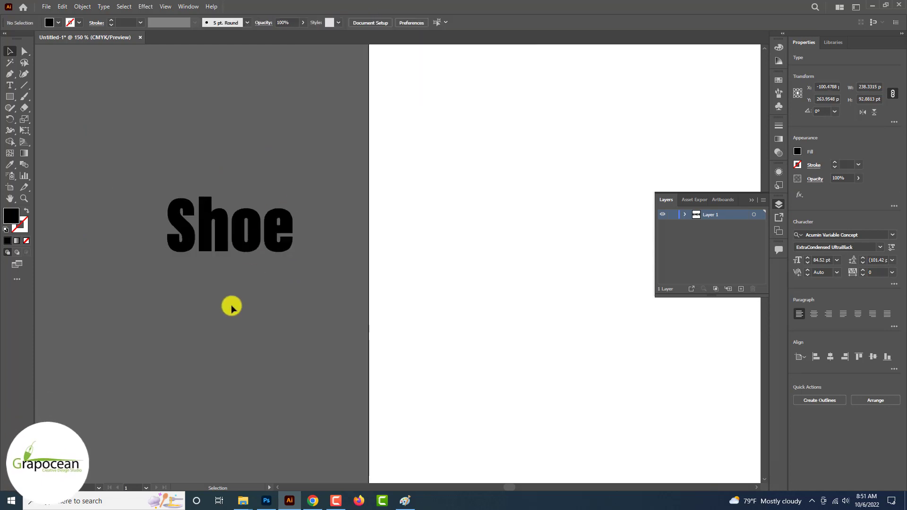
Search 'an' in the font field and set Shoe in Anton Regular
left_click(9, 86)
left_click_drag(169, 227, 466, 261)
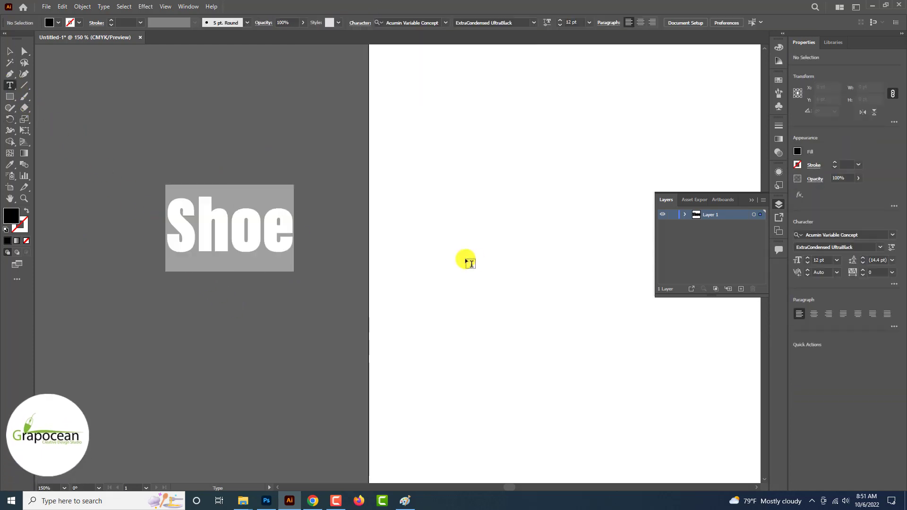
left_click(349, 23)
type("an")
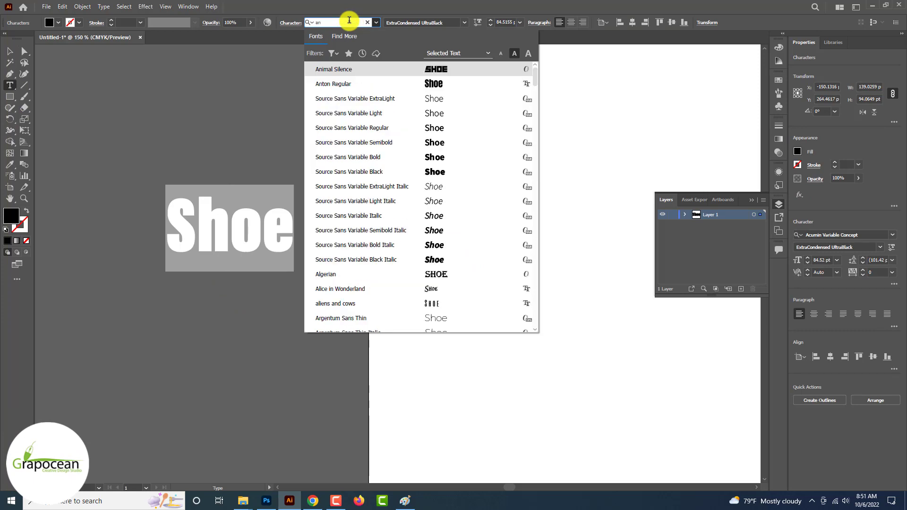
left_click(405, 85)
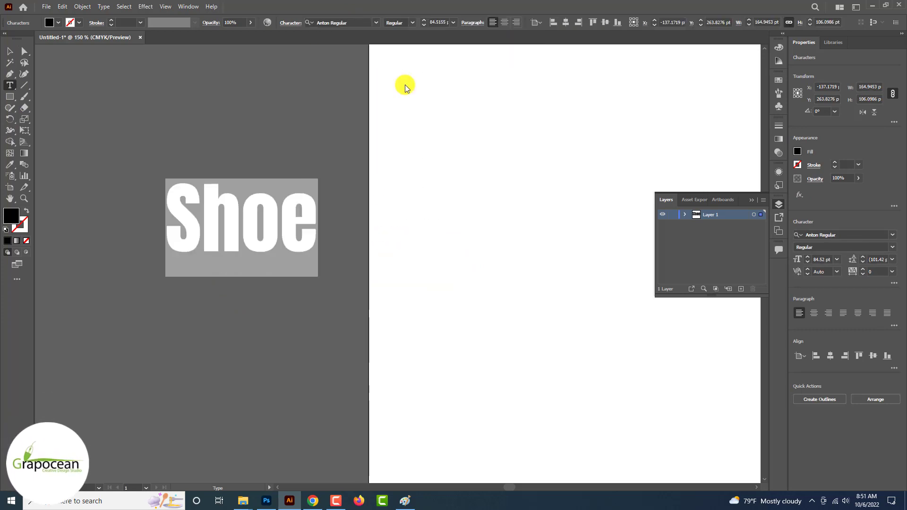
key("Escape")
left_click(17, 54)
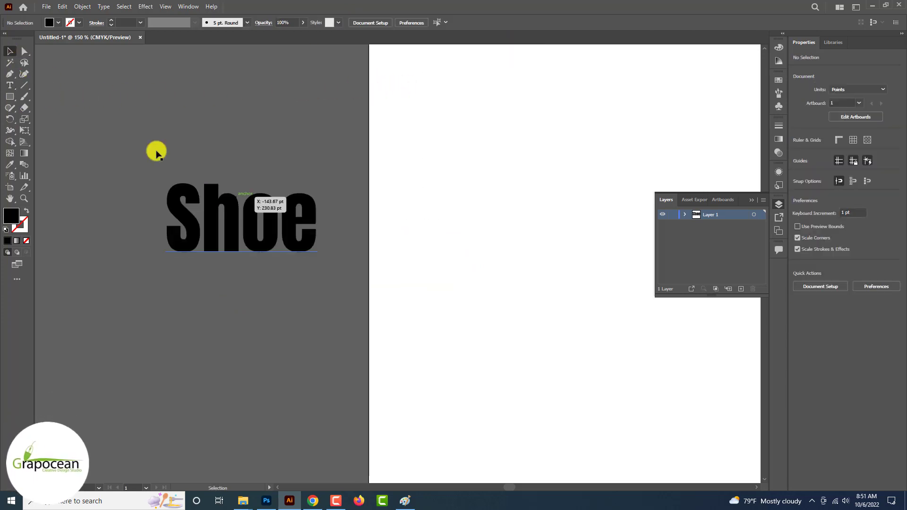
Convert the Shoe text to outlines and raise the top of the h stem
right_click(236, 207)
left_click(294, 282)
left_click(25, 51)
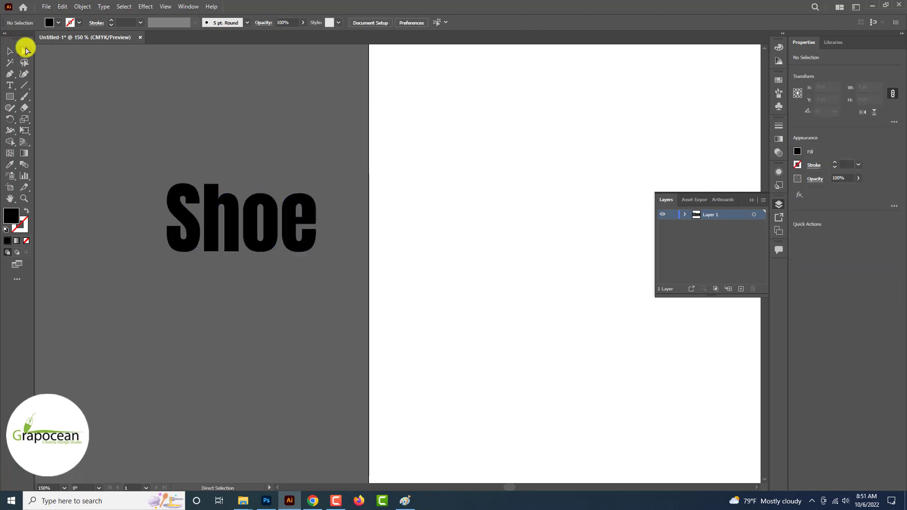
key("ctrl+=")
left_click(210, 189)
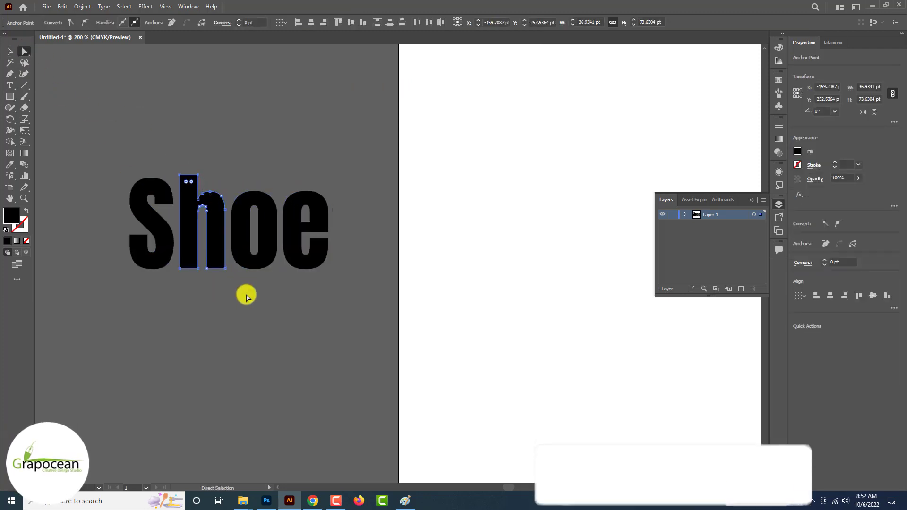
key("Up")
key("Up")
key("Up")
key("Up")
key("Up")
key("Up")
key("Up")
key("Up")
key("Up")
key("Up")
key("Up")
key("Up")
key("Up")
key("Up")
key("Up")
key("Up")
key("Up")
key("Up")
key("Up")
key("Up")
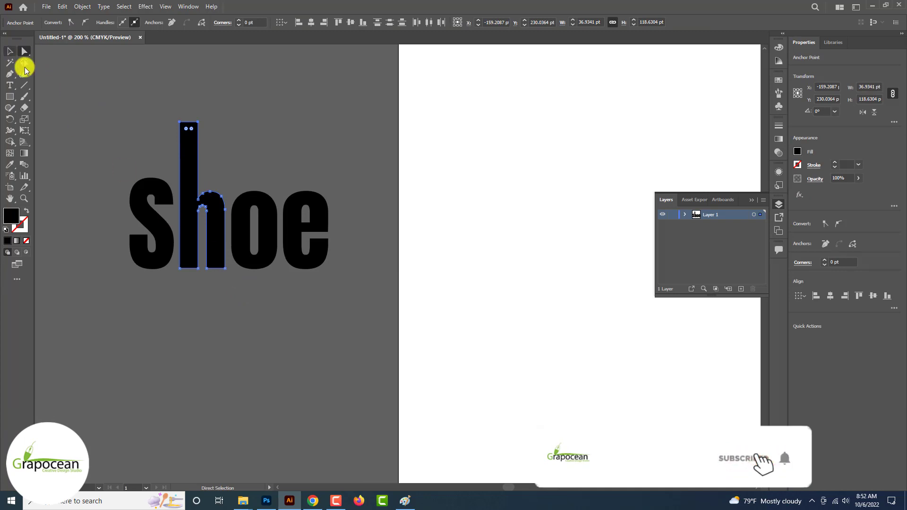
left_click(10, 51)
left_click(77, 162)
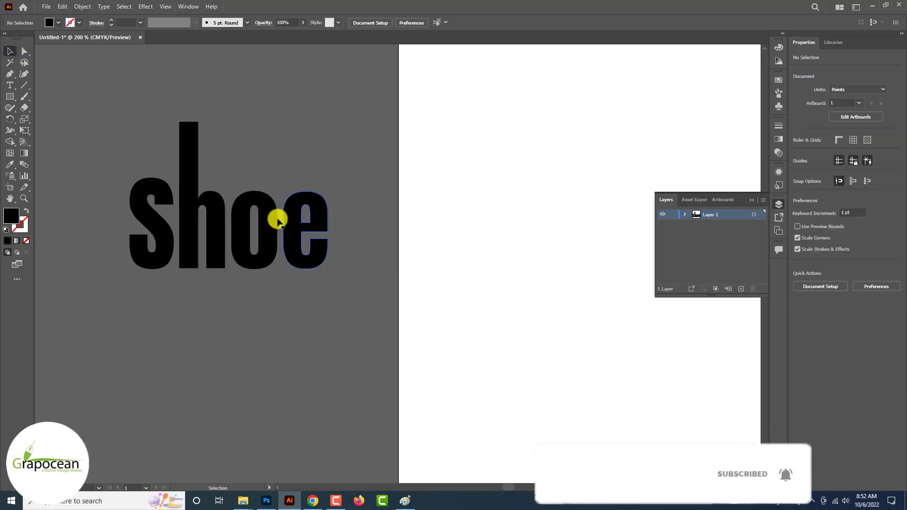
Nudge the top points of the e down slightly
left_click(278, 221)
left_click(347, 237)
left_click(25, 51)
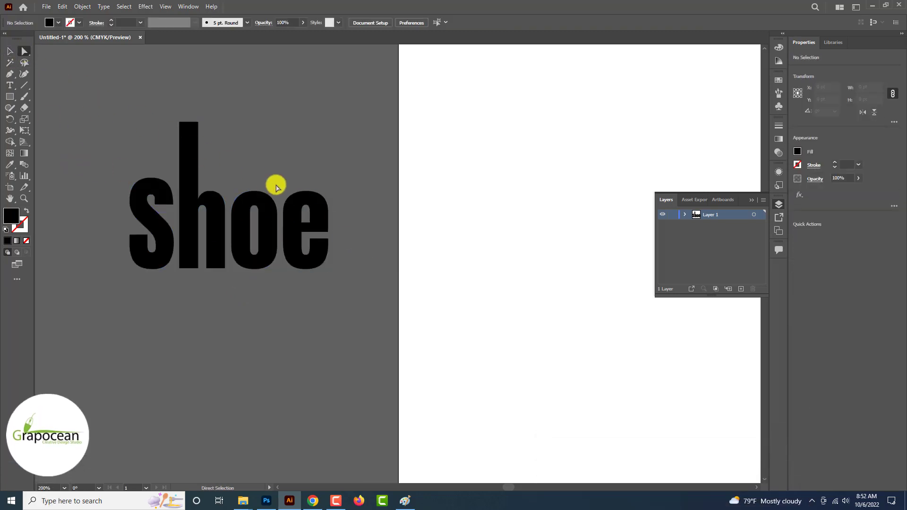
left_click(315, 203)
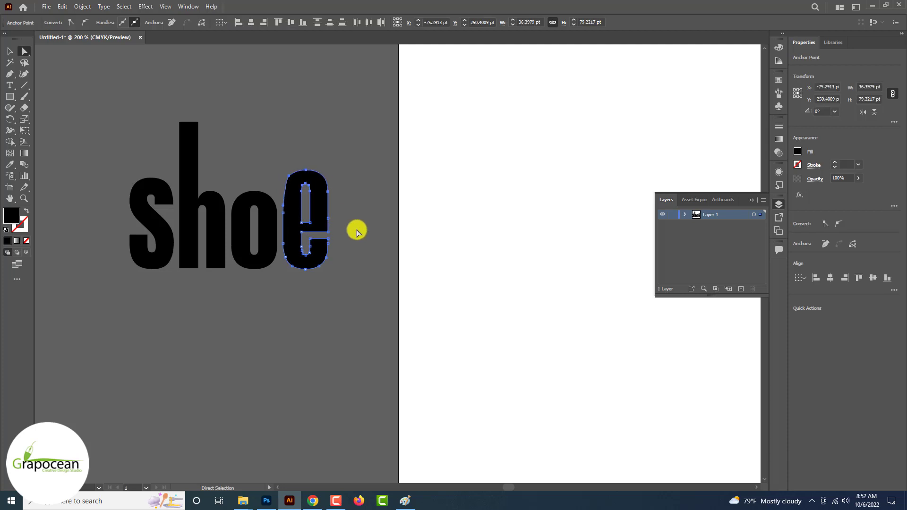
key("ctrl")
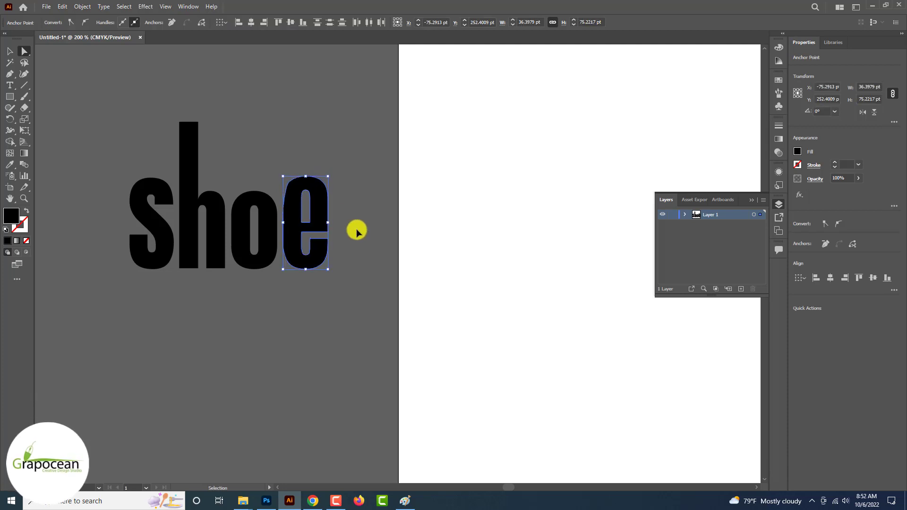
key("Down")
key("Down")
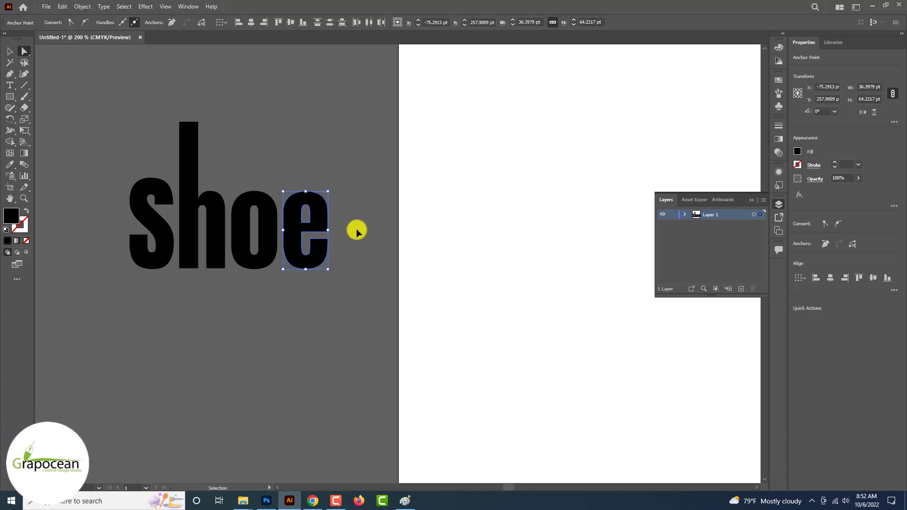
left_click(340, 211)
left_click(284, 187)
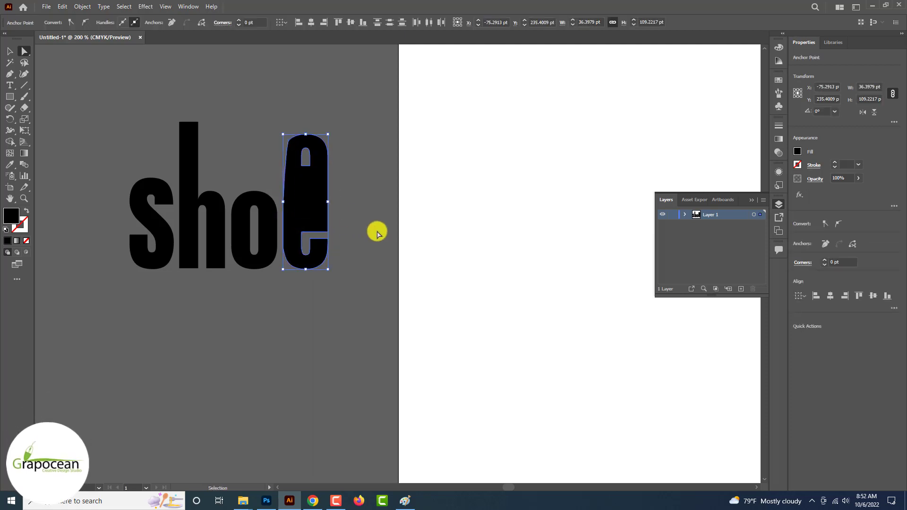
key("Down")
key("Down")
key("Down")
key("Down")
key("Down")
key("Down")
key("Down")
key("Down")
key("Down")
key("Down")
key("Down")
key("Down")
key("Down")
key("Down")
key("Down")
key("Down")
key("Down")
key("Down")
key("Down")
key("Down")
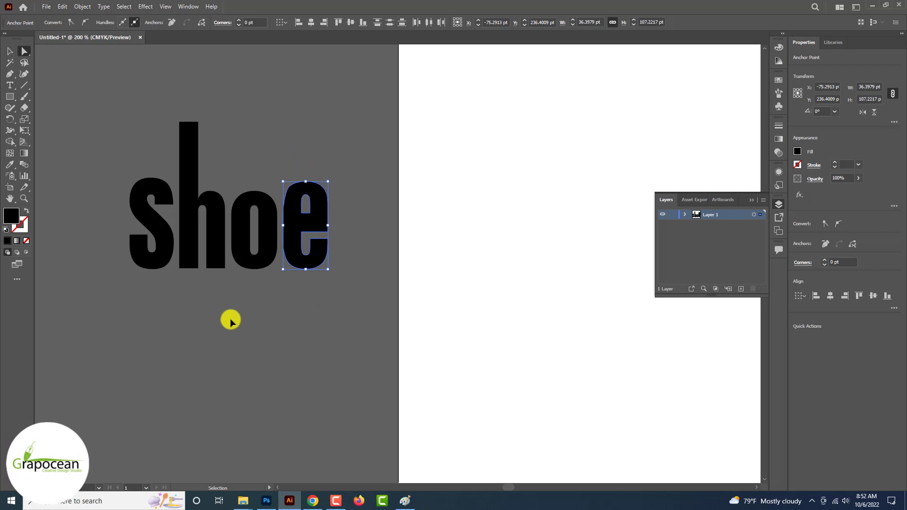
left_click(231, 318)
Stretch the O upward and lift the S to the top of the word
left_click(263, 265)
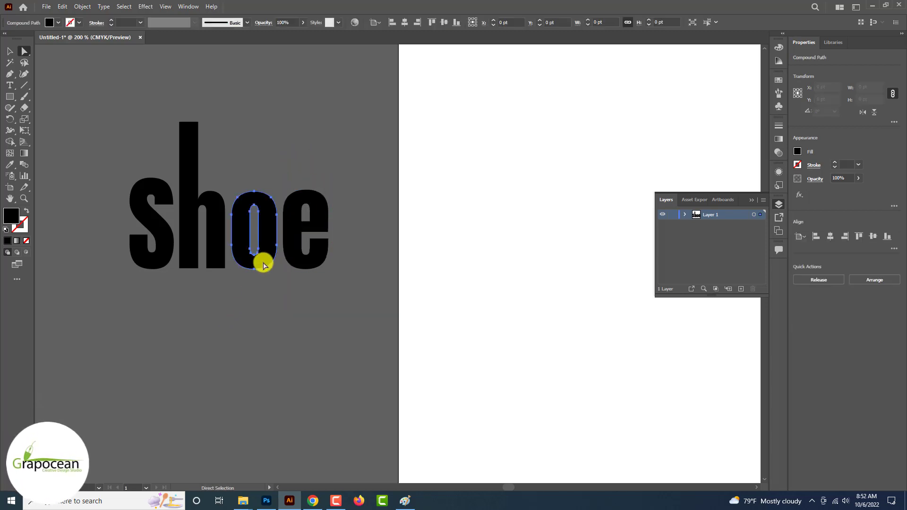
left_click_drag(229, 172, 245, 201)
left_click_drag(279, 232, 279, 231)
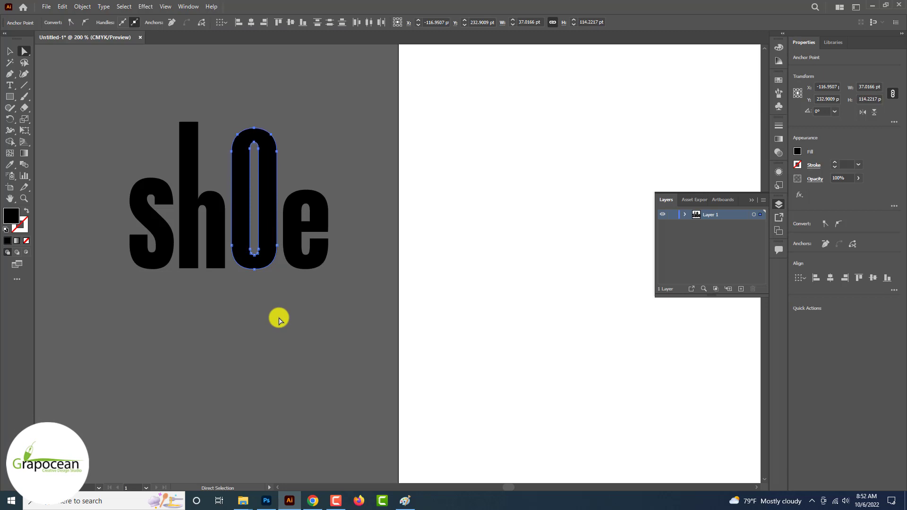
key("Up")
key("Up")
key("Up")
key("Up")
key("Up")
key("Up")
key("Up")
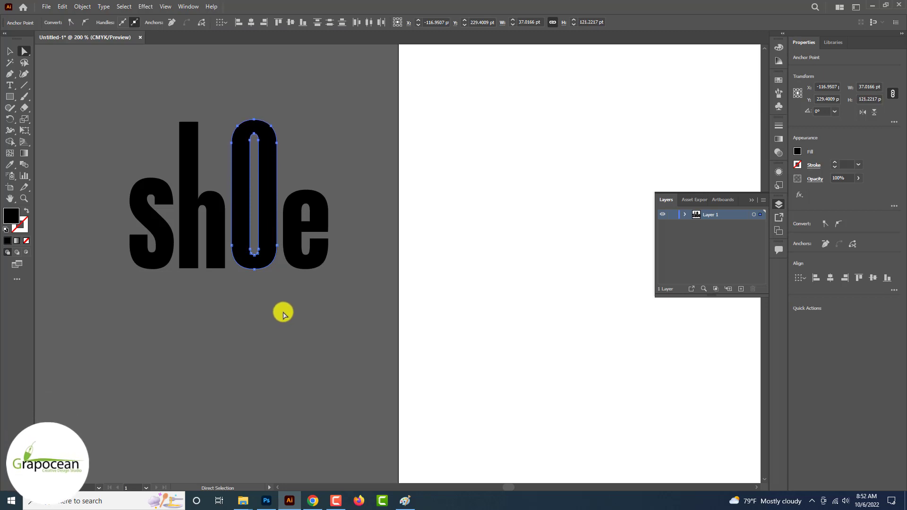
left_click(283, 315)
left_click_drag(158, 234, 161, 175)
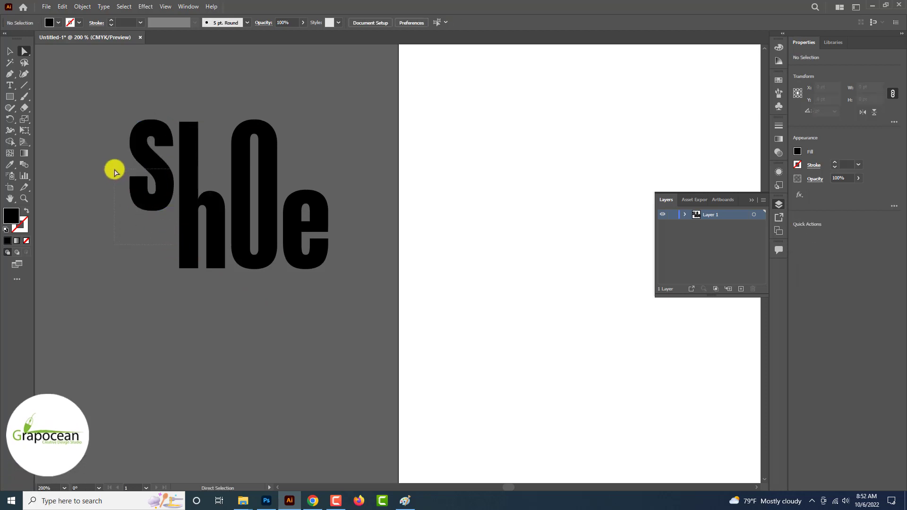
key("ctrl+z")
key("ctrl+z")
key("ctrl+z")
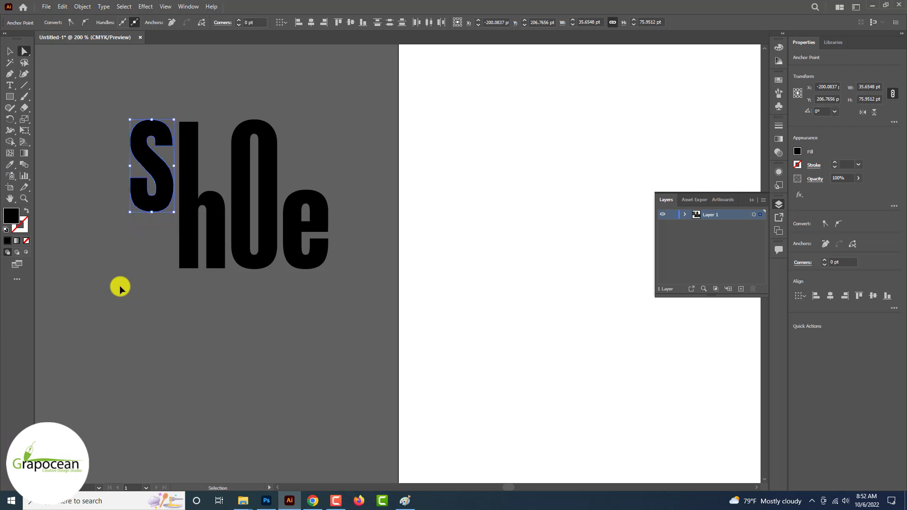
Rotate the e 90° onto its side and move it down beside the O
left_click(124, 283)
scroll(252, 328, "down", 3)
scroll(251, 329, "up", 3)
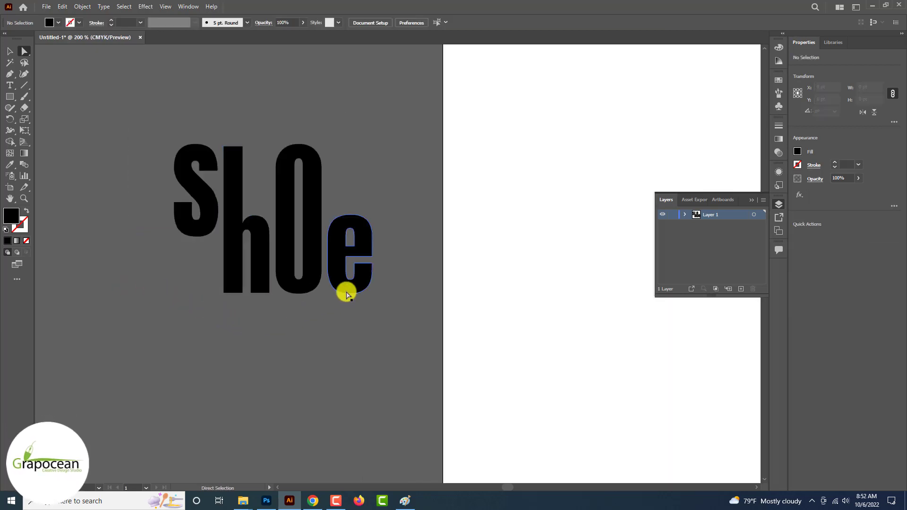
left_click(356, 288)
left_click(11, 51)
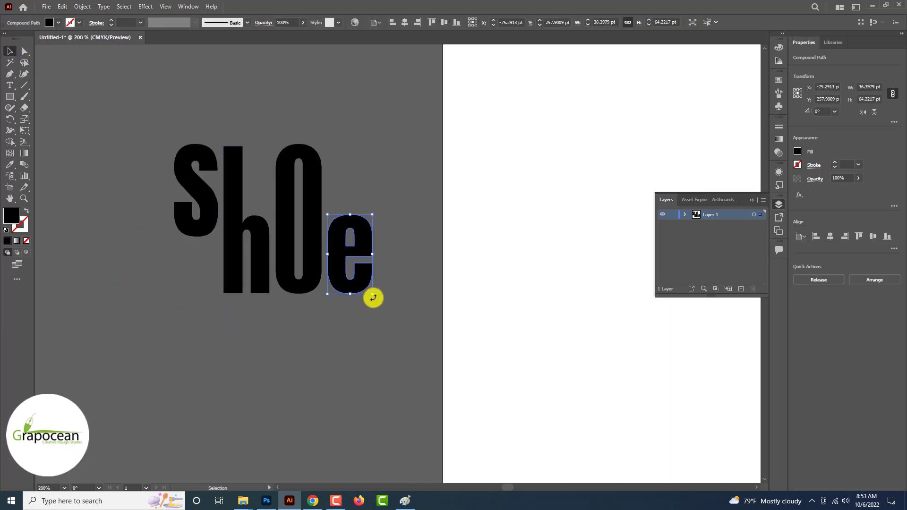
left_click_drag(375, 297, 381, 231)
left_click_drag(341, 265, 352, 275)
left_click(328, 324)
Move the O up above the h and shorten it from the top
left_click(307, 232)
left_click(326, 319)
left_click(307, 248)
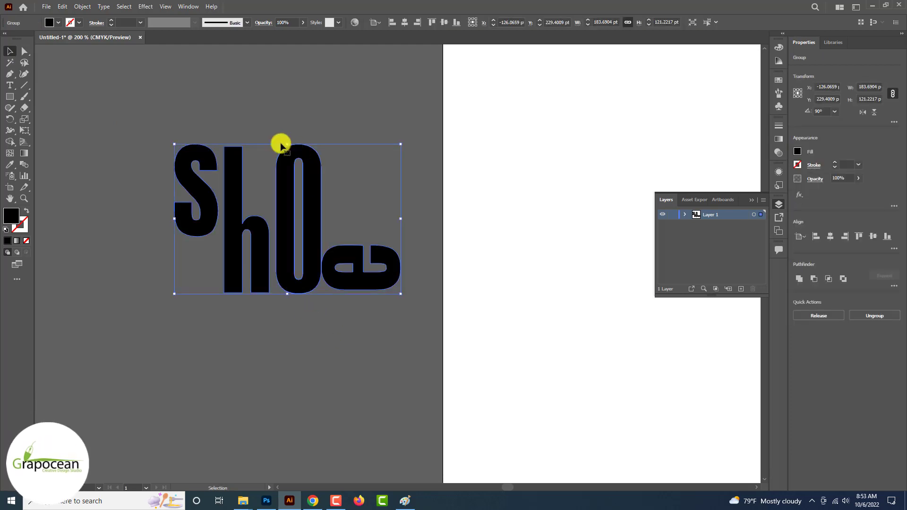
left_click(24, 51)
left_click(93, 136)
left_click_drag(318, 182, 290, 79)
left_click(9, 51)
left_click(166, 69)
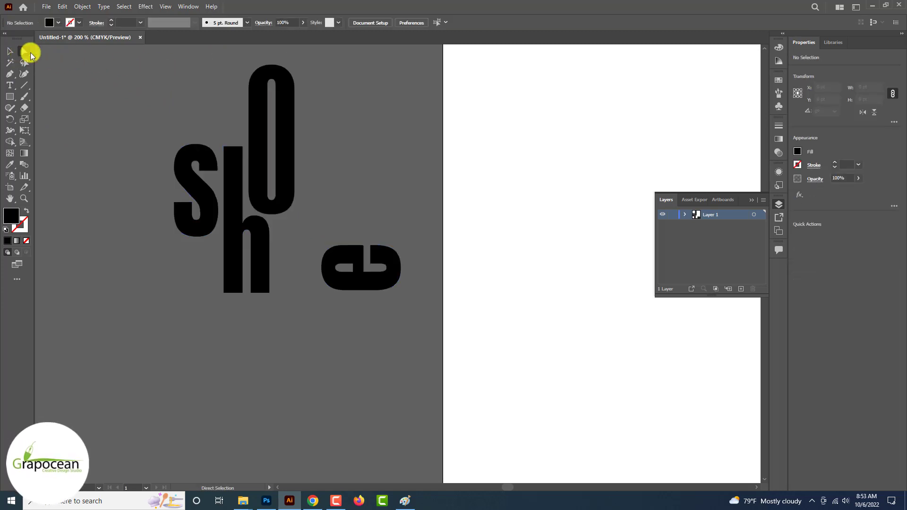
left_click(25, 51)
left_click_drag(216, 59, 347, 106)
key("Down")
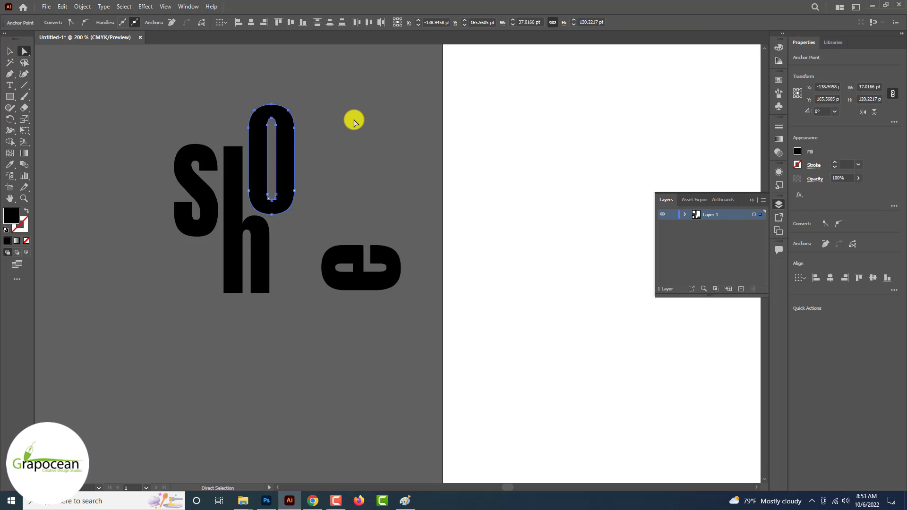
left_click_drag(286, 190, 285, 192)
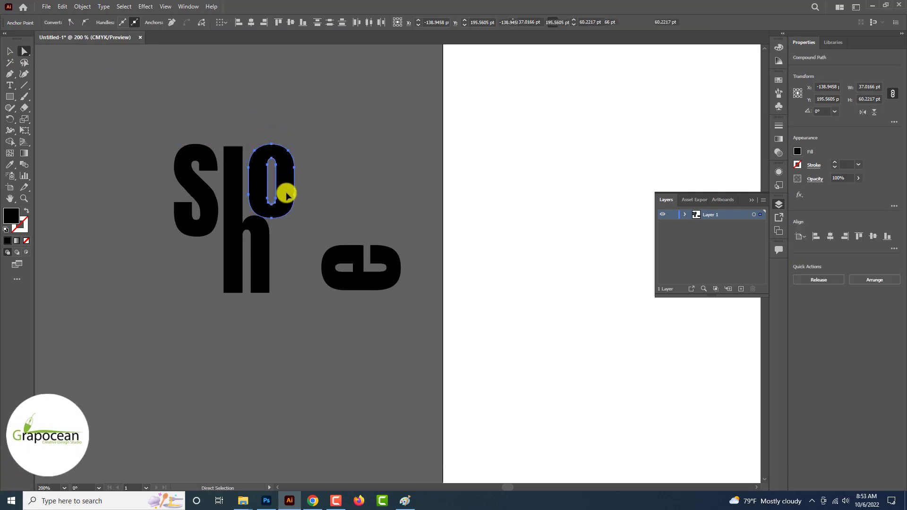
Tuck the sideways e under the O and enlarge it to about 89 pt wide
left_click_drag(356, 290, 311, 259)
left_click(360, 290)
left_click(10, 51)
left_click(310, 247)
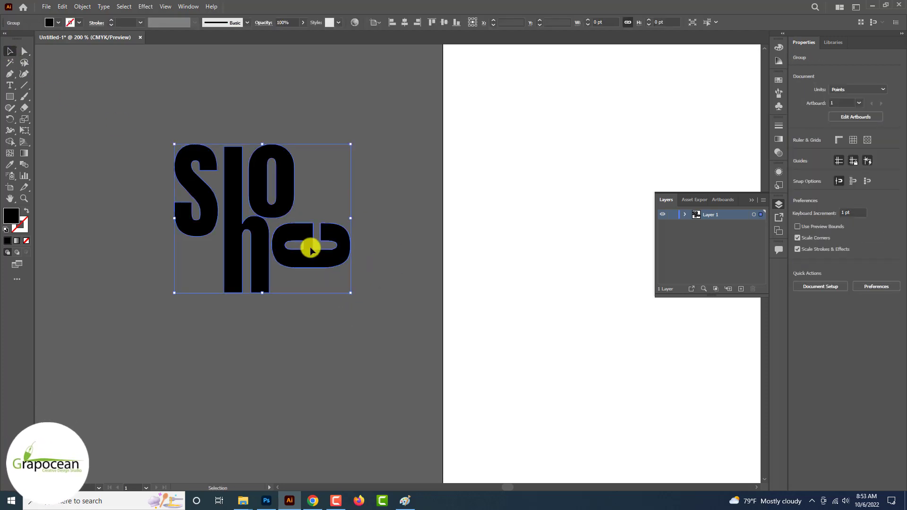
left_click(24, 51)
left_click(368, 286)
left_click(325, 264)
left_click(10, 51)
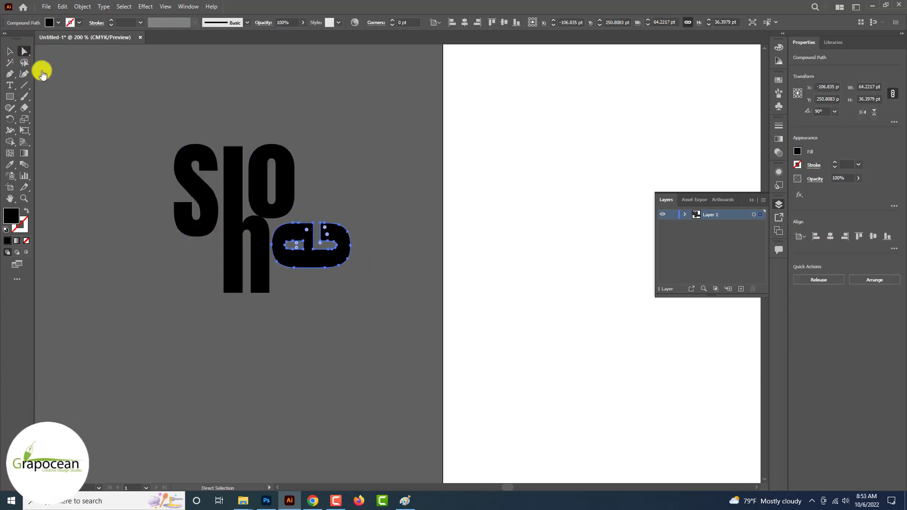
left_click_drag(353, 270, 324, 271)
Rotate the O 90° onto its side and scale it up
left_click(312, 340)
scroll(349, 340, "down", 3)
scroll(348, 340, "up", 1)
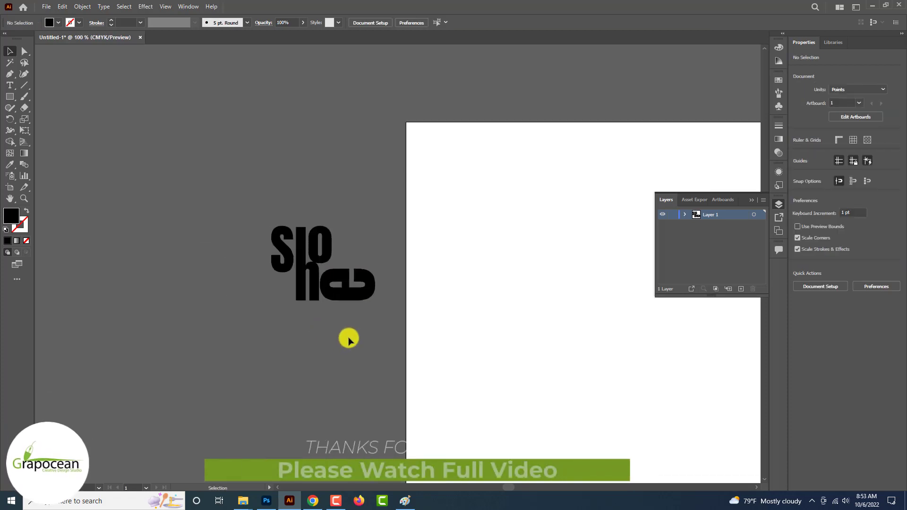
scroll(328, 270, "up", 4)
left_click(318, 243)
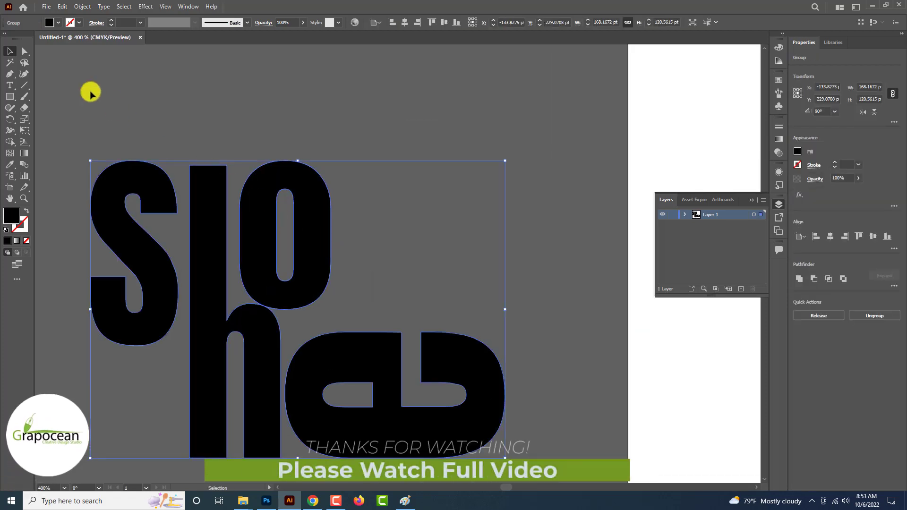
left_click(24, 51)
left_click(239, 128)
left_click(289, 180)
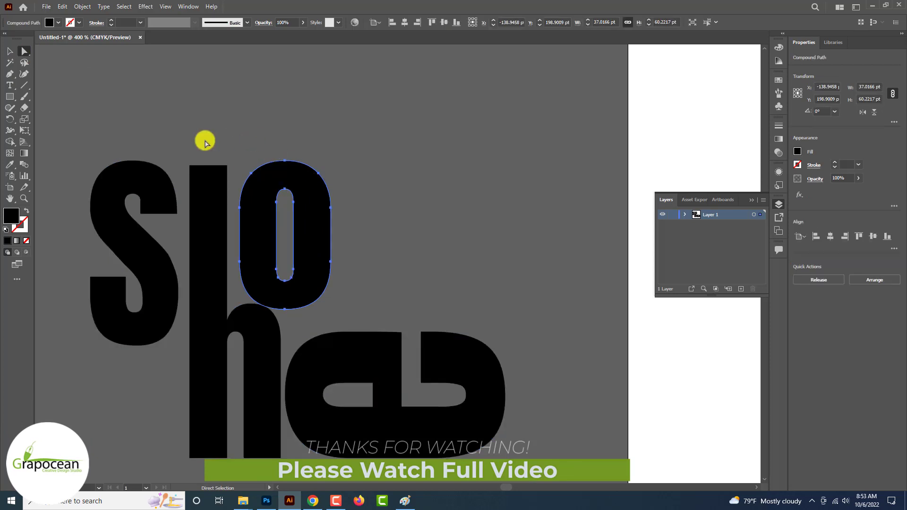
key("v")
left_click_drag(352, 295, 348, 190)
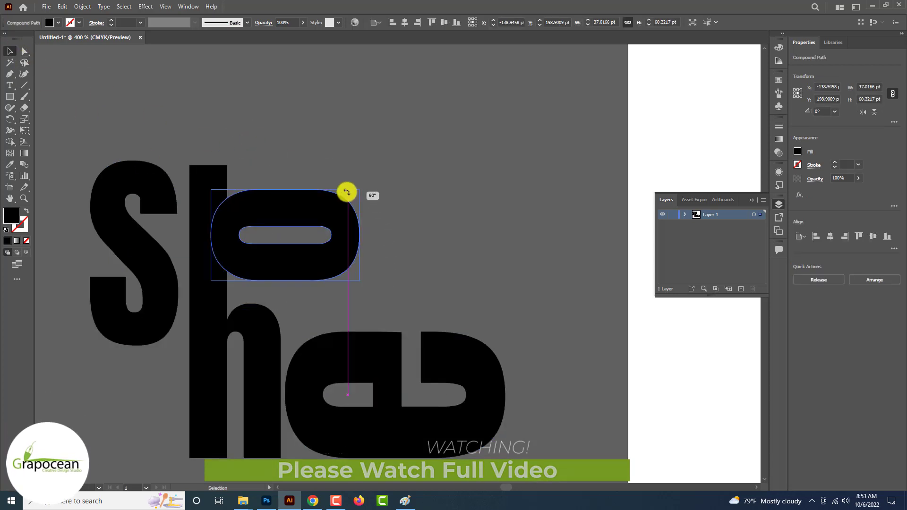
left_click_drag(309, 254, 331, 281)
left_click_drag(378, 305, 482, 369)
Set the O above the h, widen it to about 95.5 pt, and nudge the e left
left_click_drag(314, 319, 310, 262)
left_click_drag(479, 236, 504, 242)
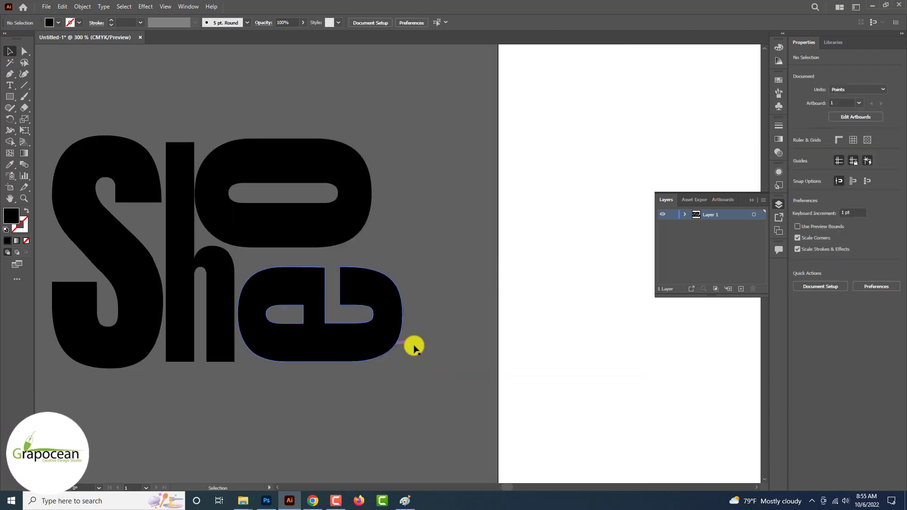
left_click_drag(416, 348, 323, 393)
left_click(322, 391)
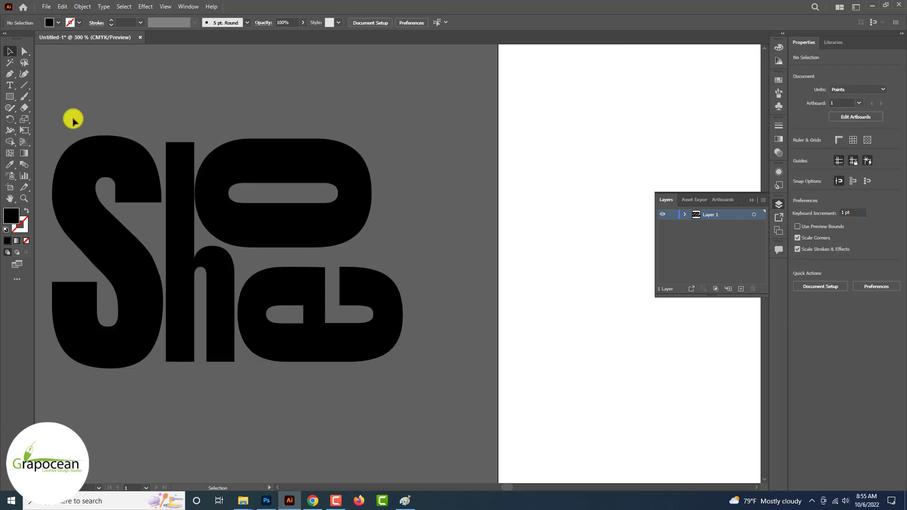
left_click(24, 51)
left_click_drag(293, 341, 283, 343)
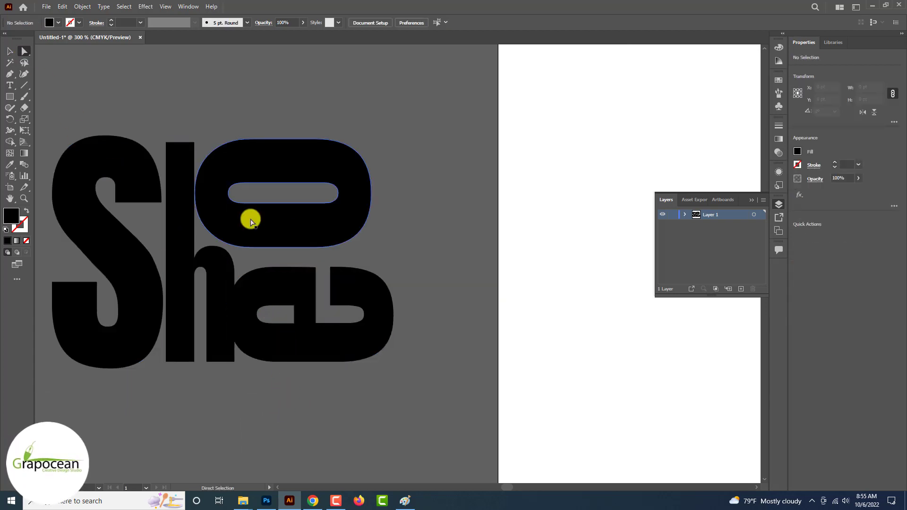
left_click_drag(245, 222, 243, 222)
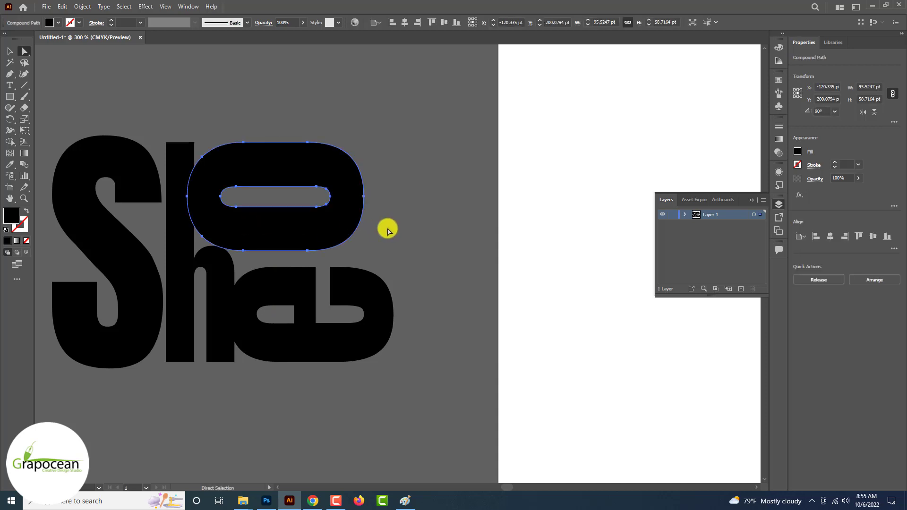
Add a 2 pt Offset Path outline around the o
left_click(82, 6)
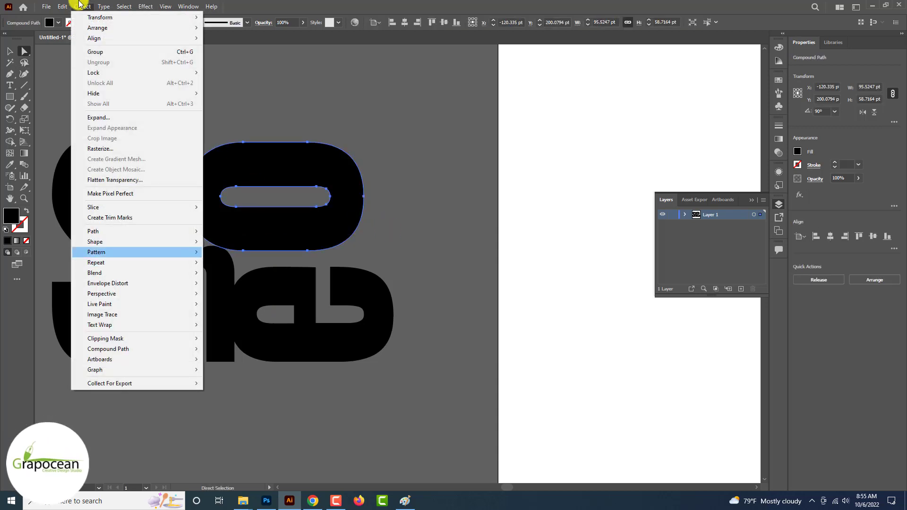
mouse_move(189, 231)
left_click(259, 267)
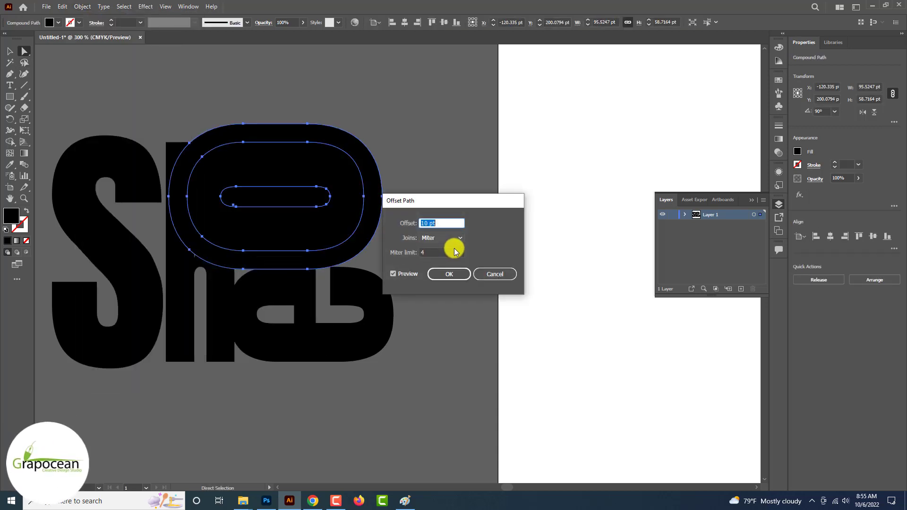
key("Down")
key("Down")
key("Down")
key("Down")
key("Down")
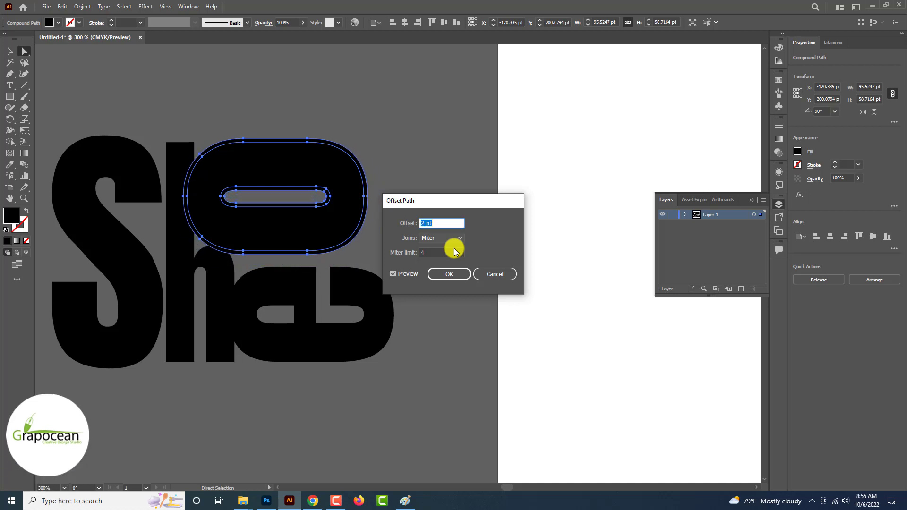
left_click(443, 275)
Subtract the offset ring and overlapping slivers with Shape Builder to leave a gap around the o
left_click_drag(410, 211, 169, 123)
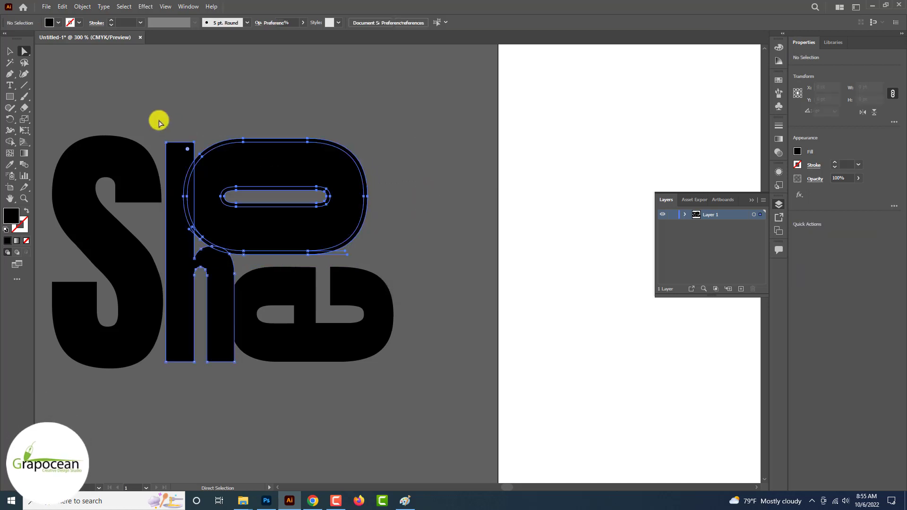
left_click(10, 141)
scroll(216, 178, "up", 3)
left_click(143, 169, "alt")
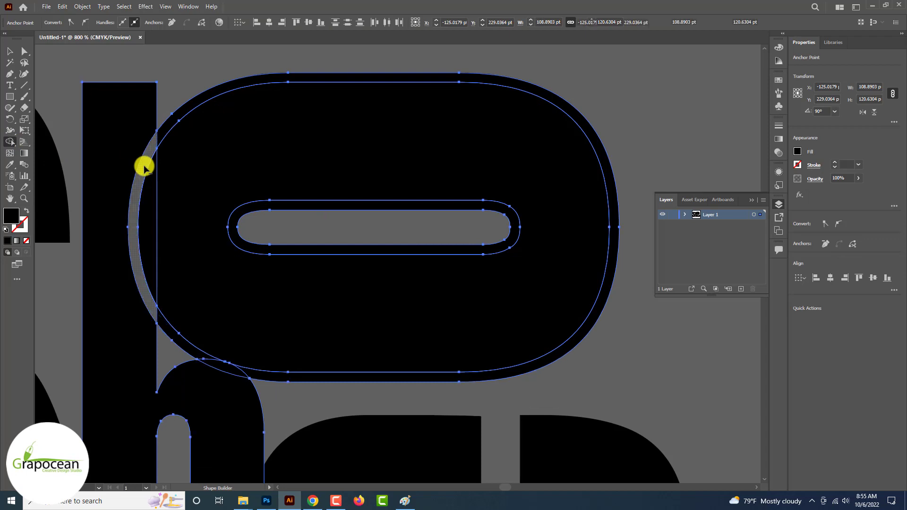
left_click(168, 125, "alt")
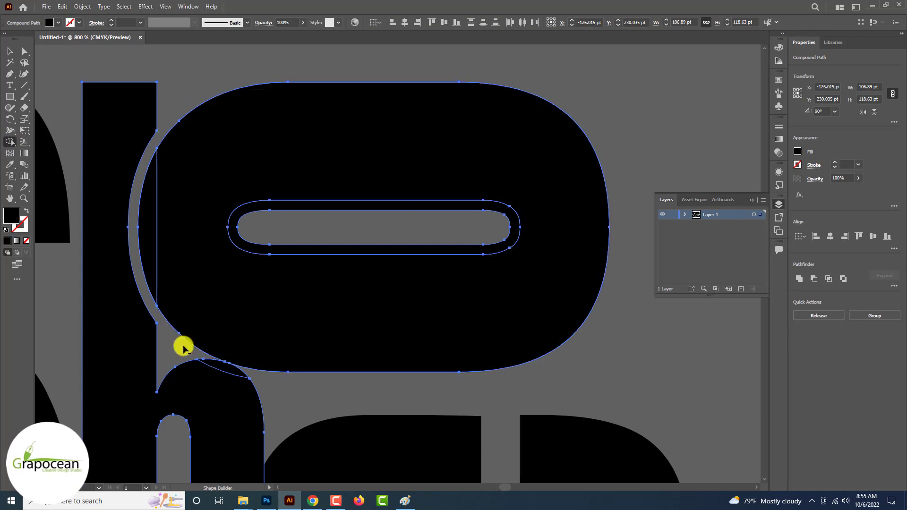
left_click(182, 344, "alt")
left_click(226, 371, "alt")
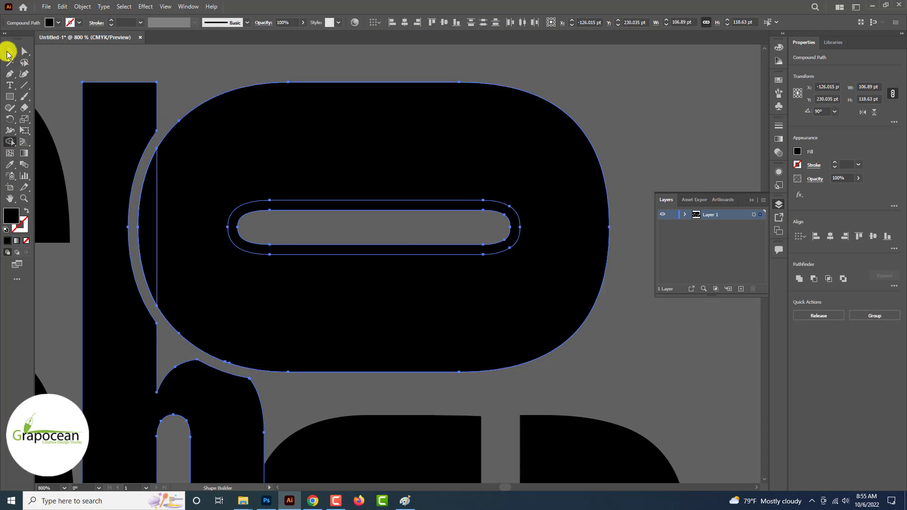
left_click(10, 52)
left_click(199, 61)
scroll(275, 189, "down", 3)
scroll(435, 382, "down", 4)
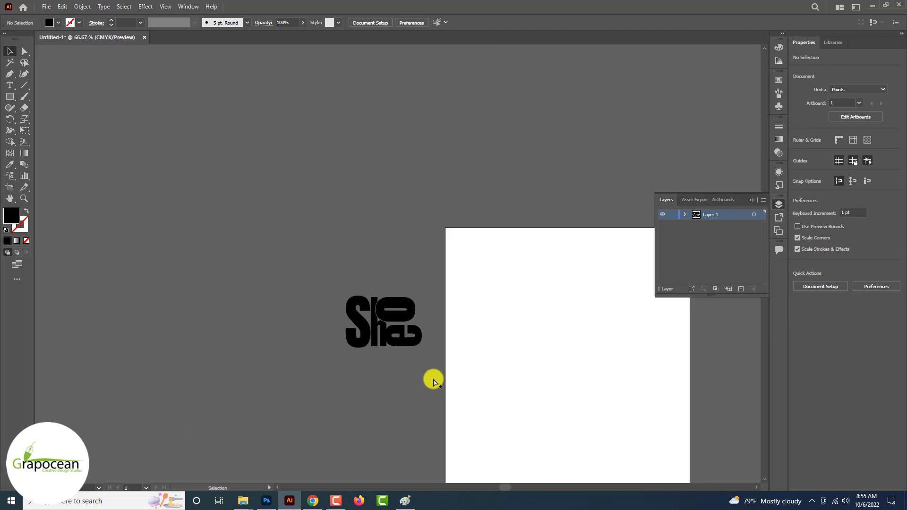
scroll(432, 379, "up", 4)
Select the e and apply a 2 pt Offset Path around it
left_click(355, 263)
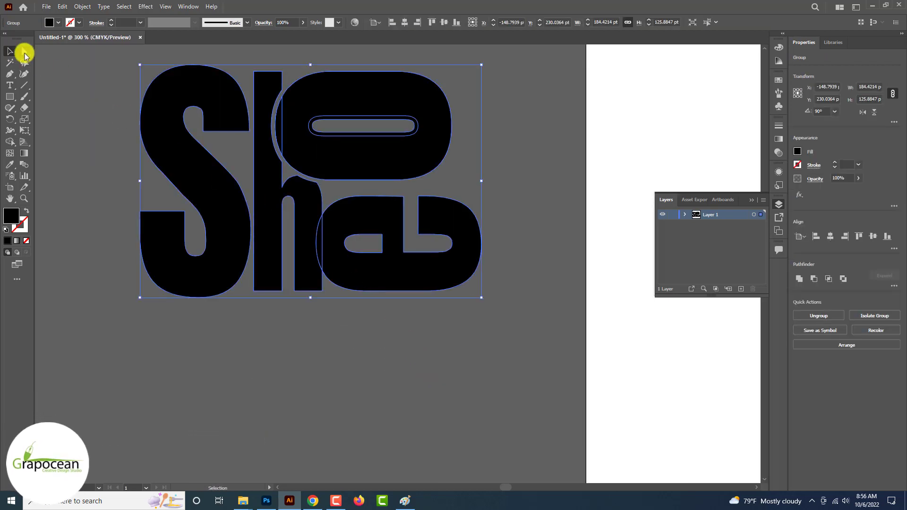
left_click(24, 51)
left_click(336, 385)
left_click(350, 255)
left_click(10, 51)
left_click(82, 6)
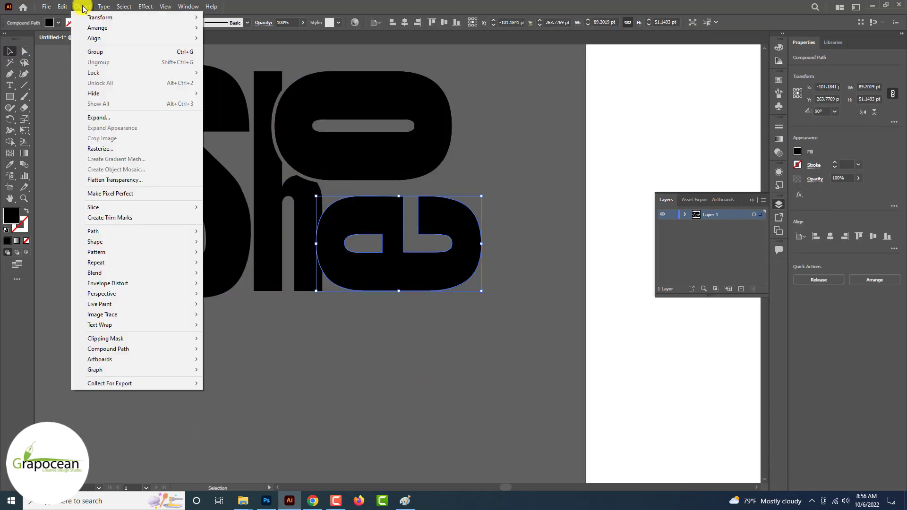
mouse_move(185, 233)
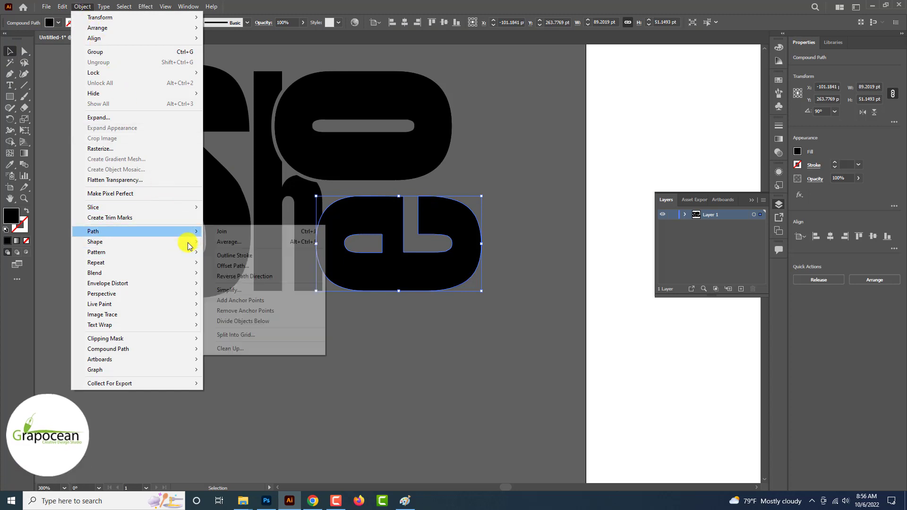
left_click(231, 266)
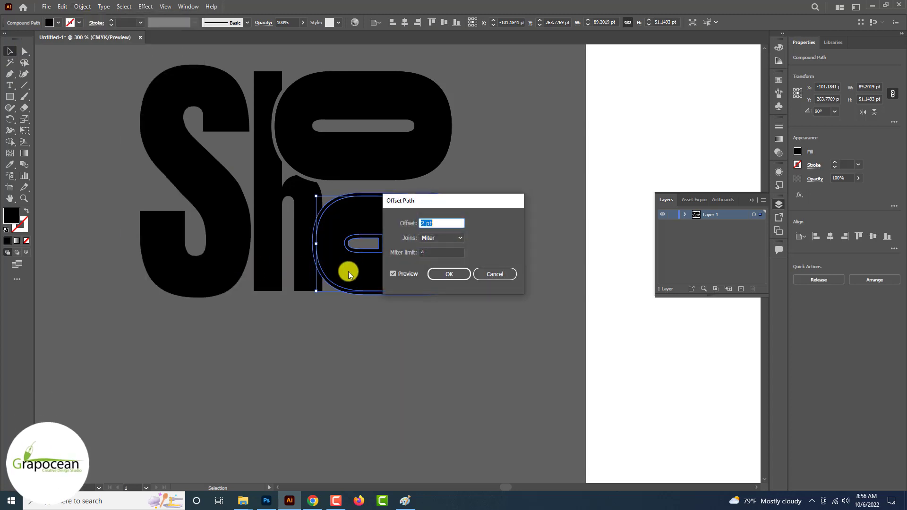
left_click(449, 274)
Delete the strip over the h and the e's offset rings with Shape Builder
left_click(314, 227)
key("ctrl+plus")
key("ctrl+plus")
left_click(9, 143)
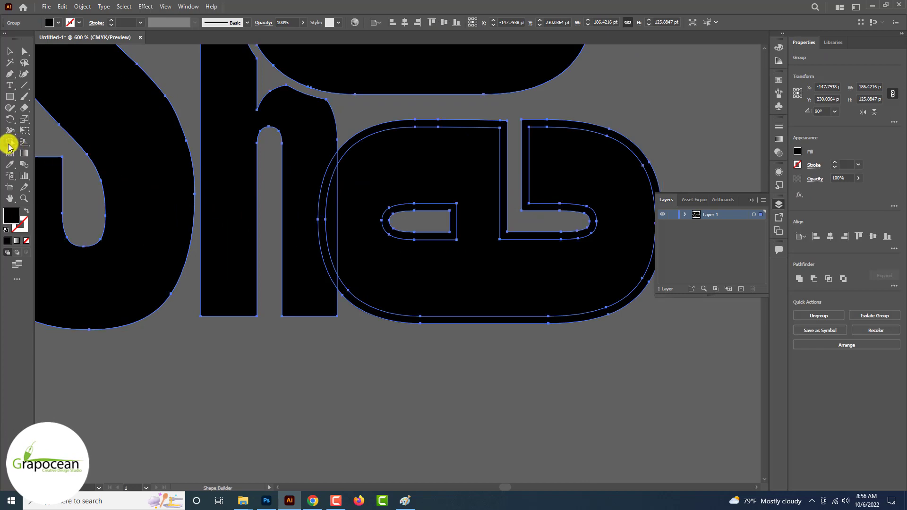
left_click(322, 204, "alt")
left_click(363, 135, "alt")
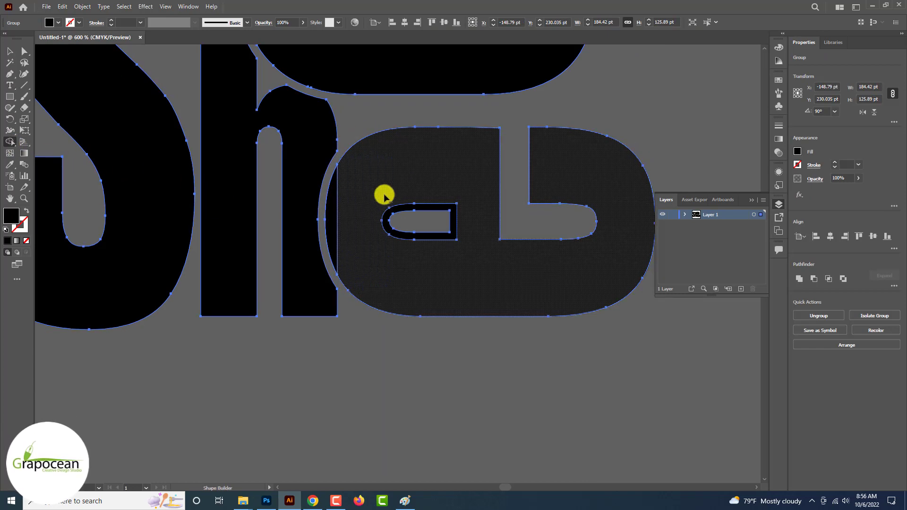
left_click(395, 232, "alt")
key("v")
left_click(354, 385)
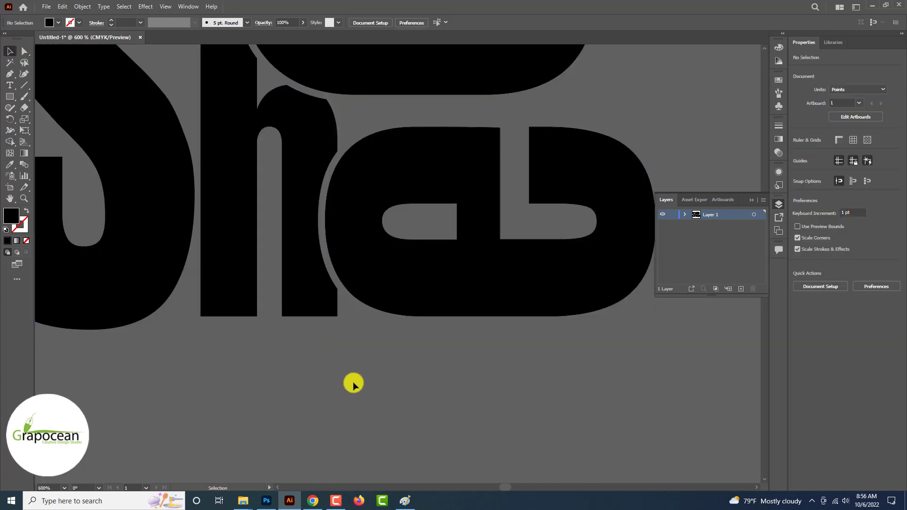
key("ctrl+minus")
key("ctrl+minus")
key("ctrl+minus")
key("ctrl+minus")
key("ctrl+minus")
key("ctrl+minus")
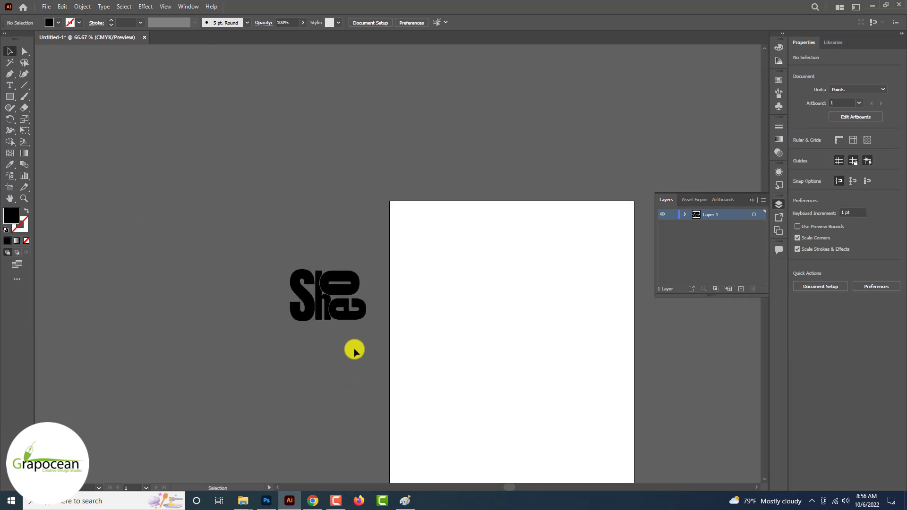
scroll(355, 350, "up", 2, "alt")
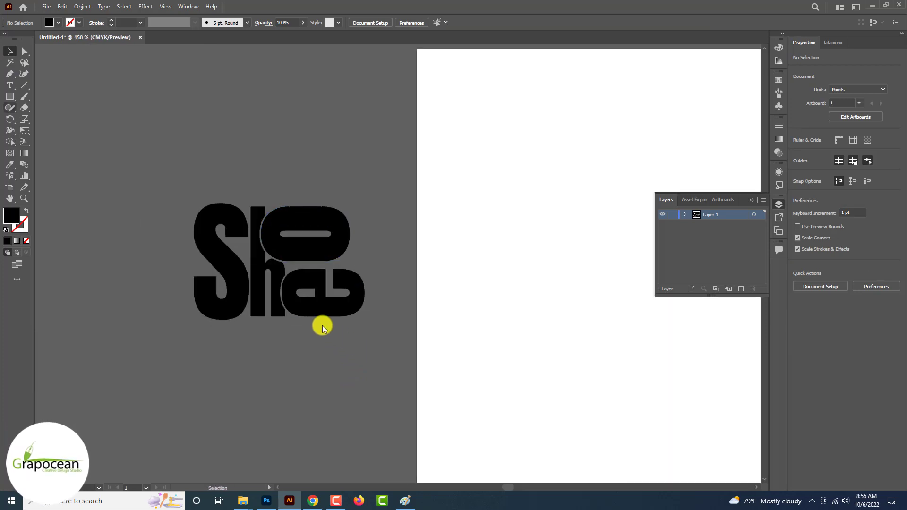
right_click(11, 96)
Draw a 16 × 93.58 pt black bar beside the e with a rounded top-left corner
left_click(49, 96)
scroll(330, 203, "up", 2, "alt")
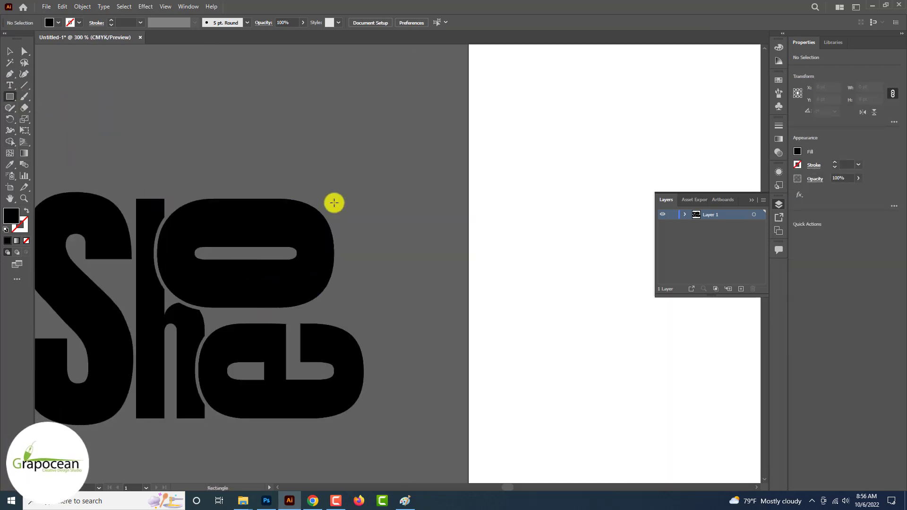
mouse_move(344, 292)
left_mouse_down()
mouse_move(364, 334)
mouse_move(362, 370)
left_mouse_up()
left_click(10, 51)
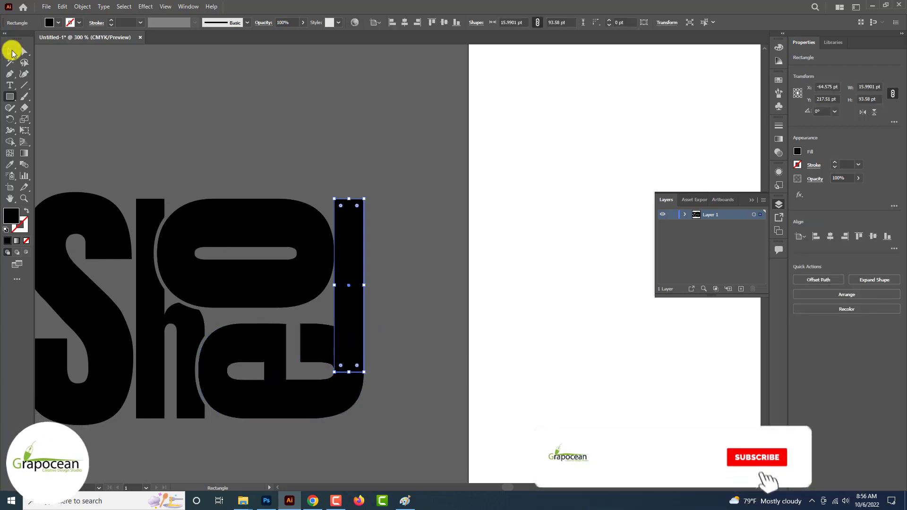
left_click(256, 157)
left_click(359, 239)
left_click(25, 51)
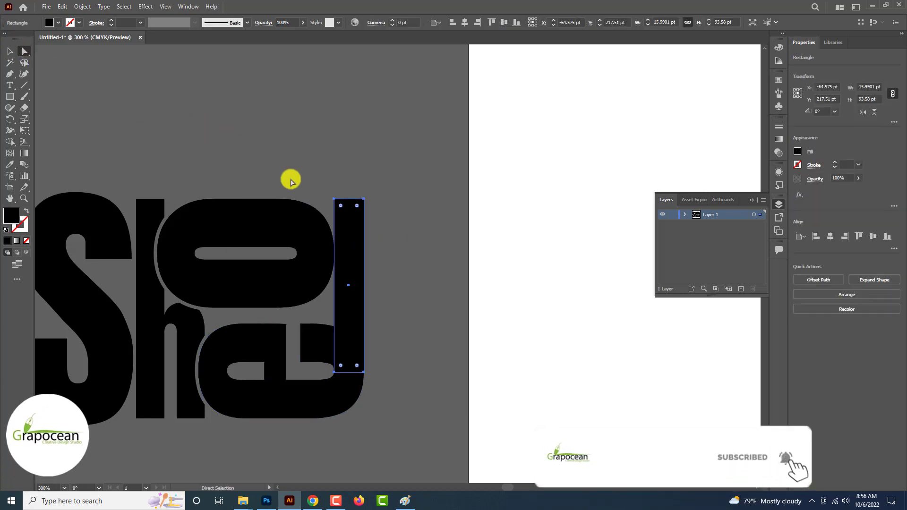
left_click(335, 200)
left_click_drag(344, 211, 391, 272)
left_click(407, 250)
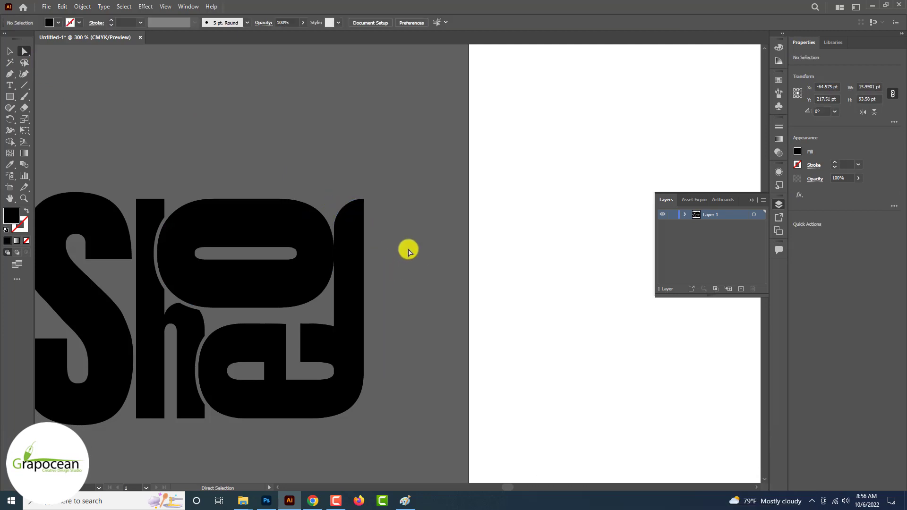
Select all the Shoe lettering and drag it into the Photoshop story design
scroll(407, 245, "down", 3)
scroll(400, 339, "up", 1)
scroll(400, 340, "up", 3)
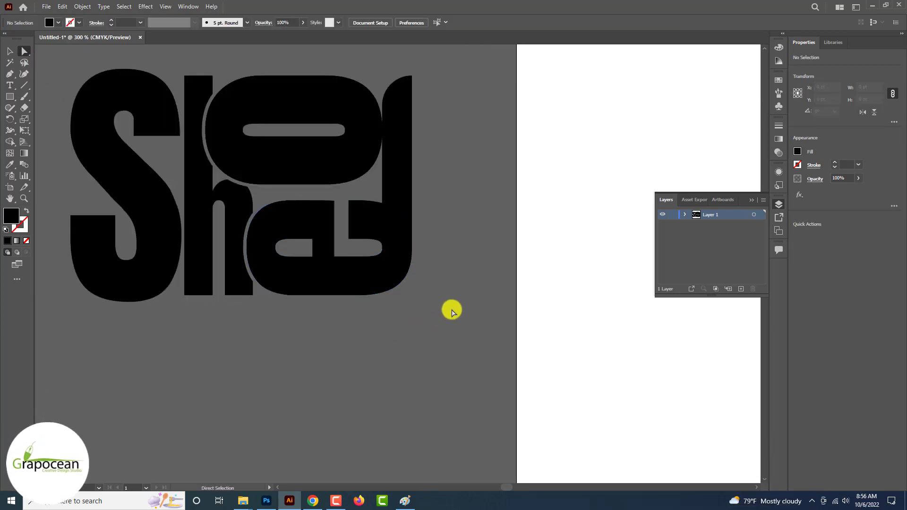
scroll(452, 311, "down", 2)
left_click_drag(254, 171, 242, 164)
scroll(236, 160, "down", 2)
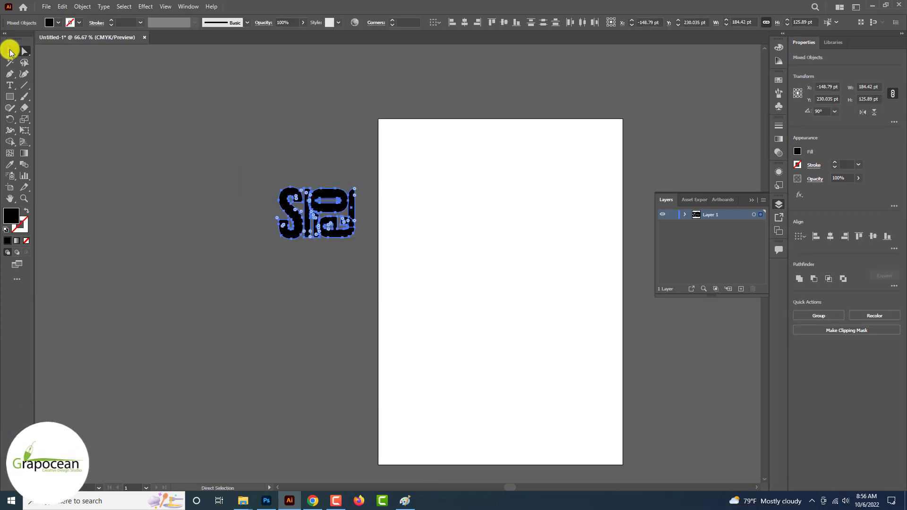
left_click(10, 51)
left_click(87, 151)
scroll(229, 206, "up", 4)
scroll(312, 241, "down", 2)
left_click_drag(391, 264, 187, 92)
scroll(259, 154, "down", 3)
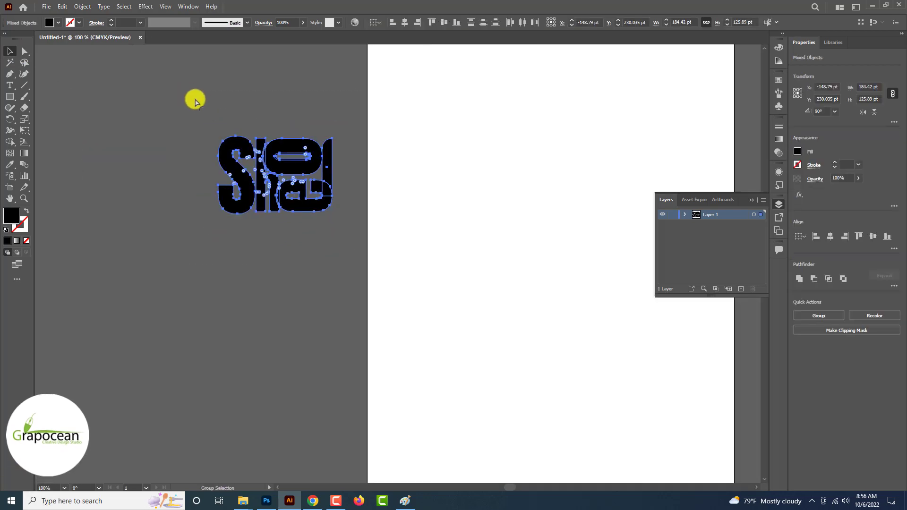
left_click_drag(270, 170, 415, 194)
Commit the placed Shoe lettering and give it a red #fb2108 Color Overlay
left_click(469, 19)
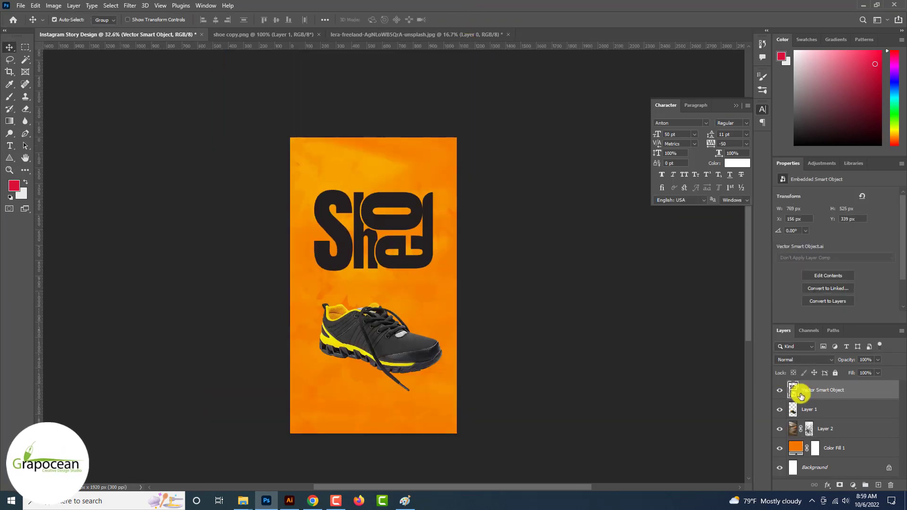
right_click(799, 396)
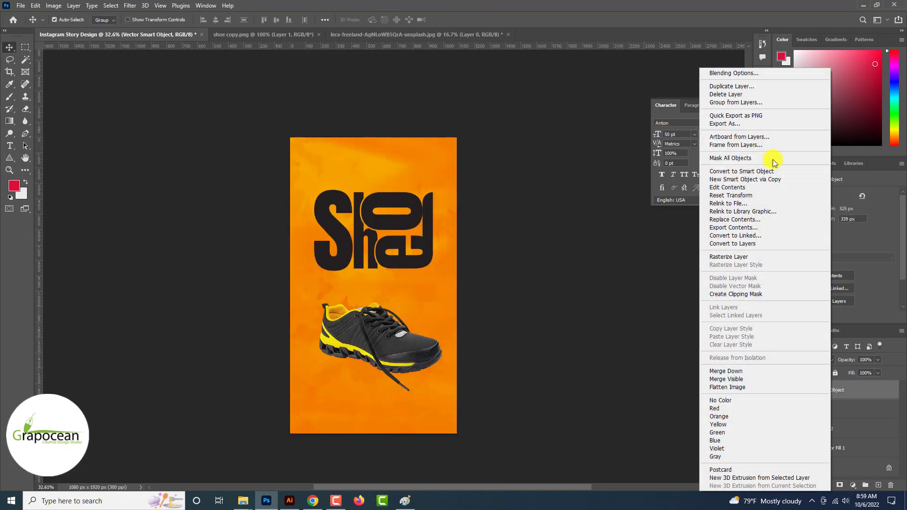
left_click(750, 75)
left_click(574, 390)
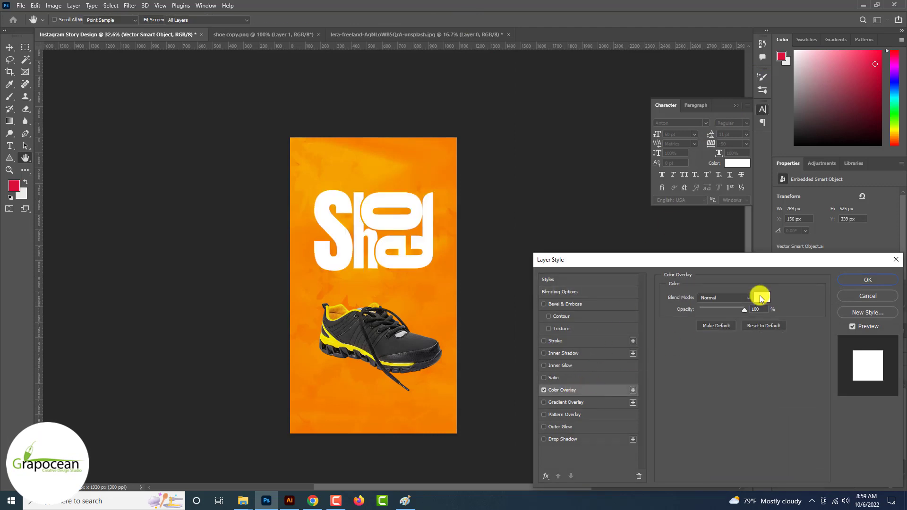
left_click(758, 296)
left_click(337, 339)
left_click(347, 345)
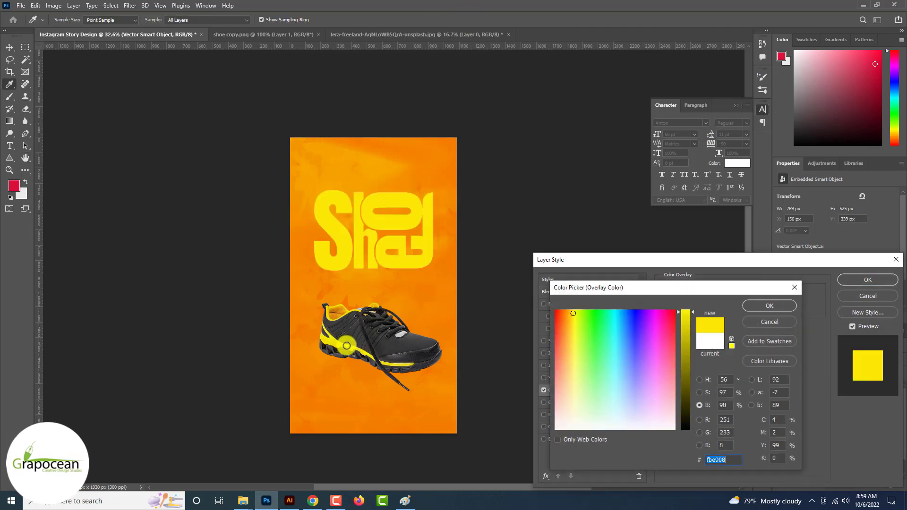
left_click(699, 432)
left_click_drag(688, 357, 689, 428)
left_click(761, 309)
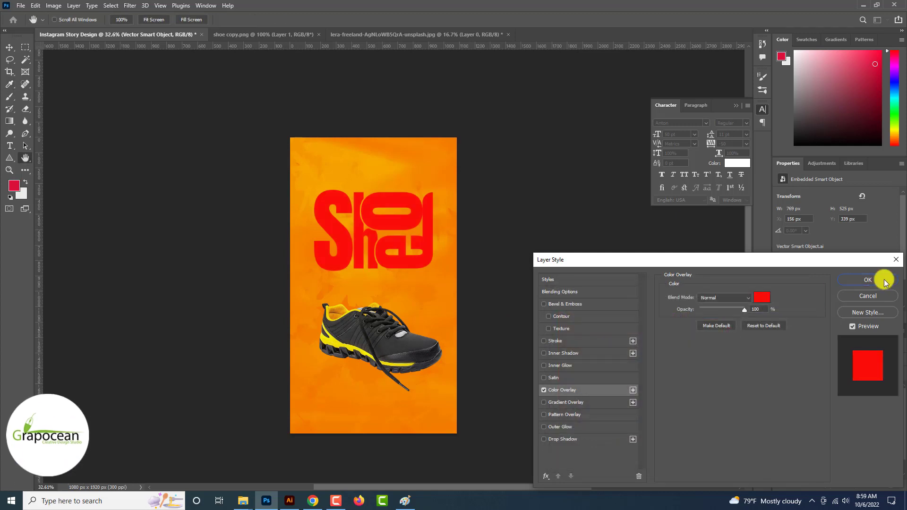
left_click(872, 280)
Reopen the lettering's layer style and turn off its Bevel effect
right_click(851, 390)
left_click(750, 74)
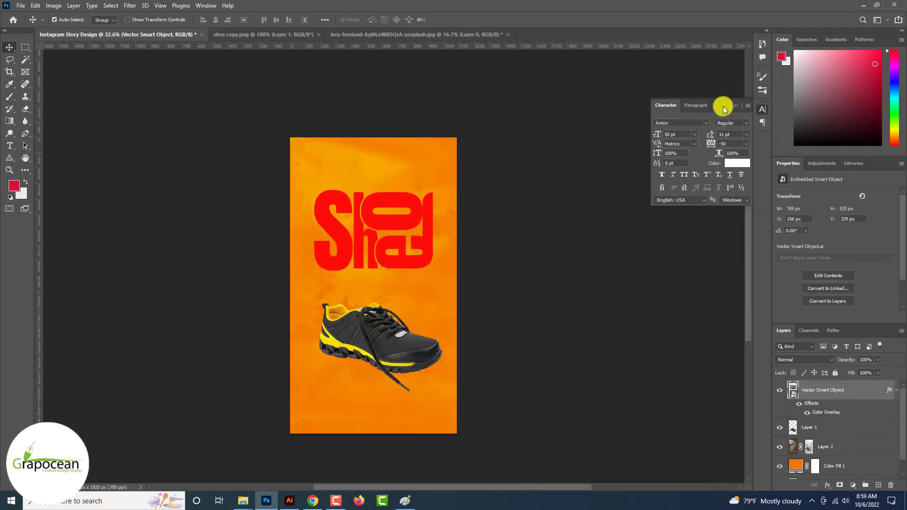
left_click(563, 303)
left_click(545, 305)
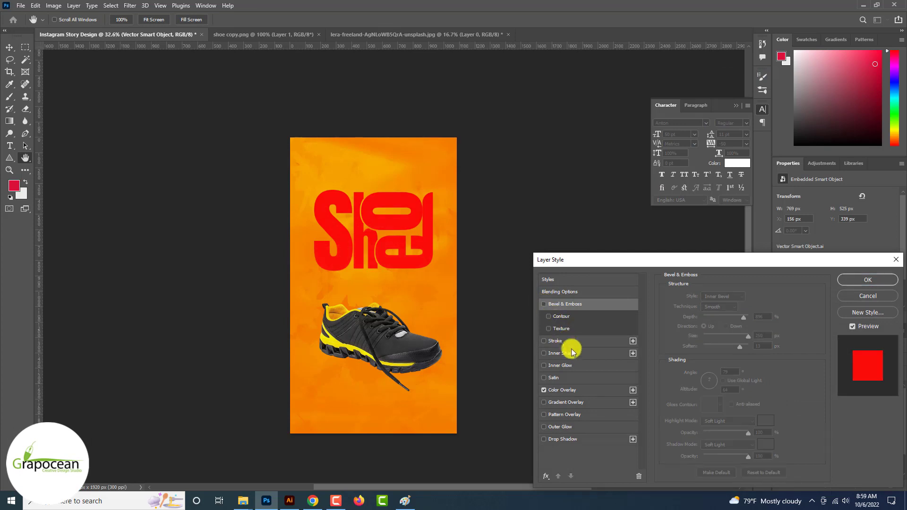
Add a Multiply Inner Shadow at 24% opacity to the red Shoe lettering
left_click(573, 354)
left_click_drag(715, 310, 721, 362)
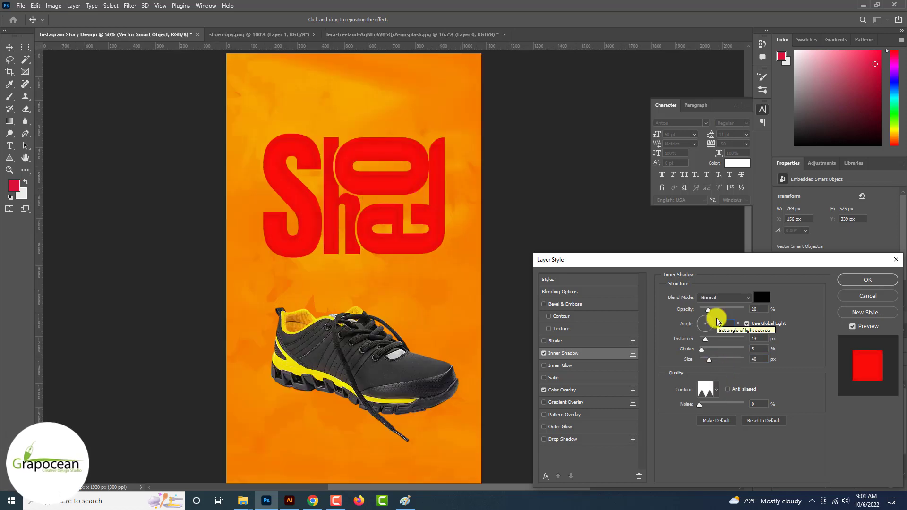
left_click(729, 298)
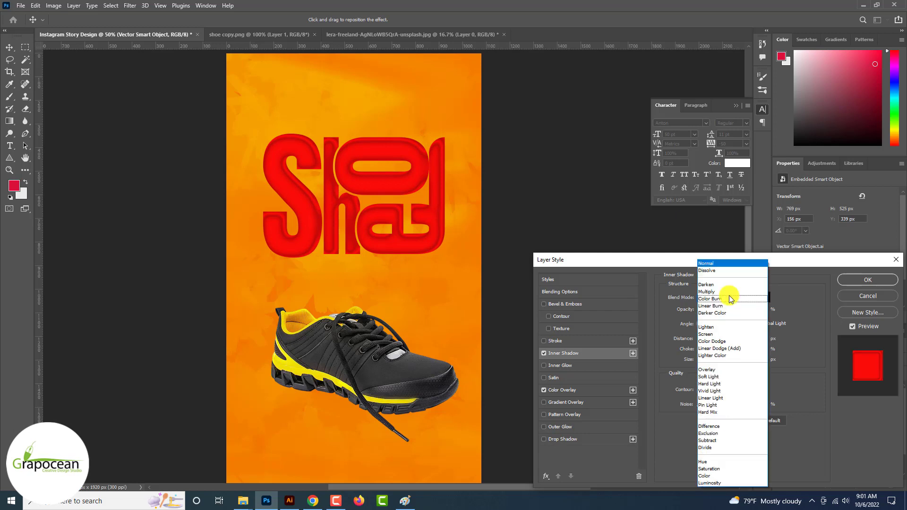
left_click(720, 314)
key("Up")
key("Up")
key("Up")
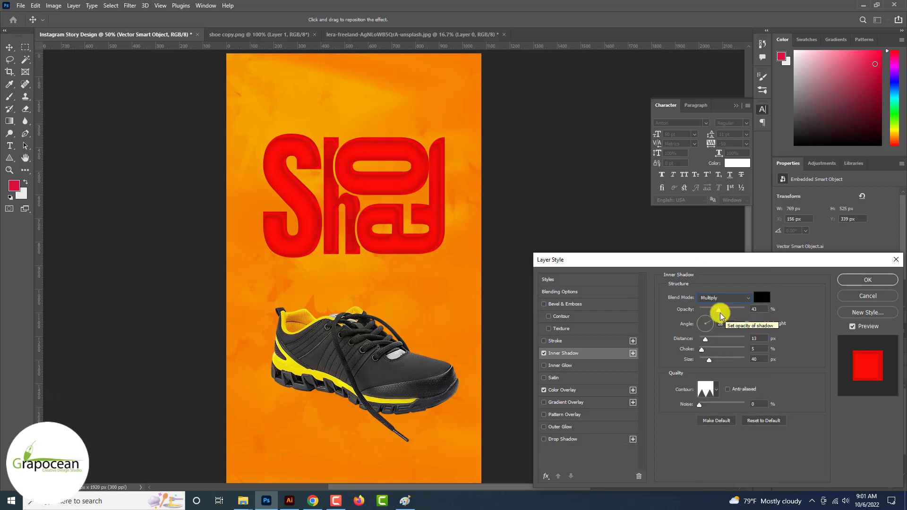
left_click(709, 310)
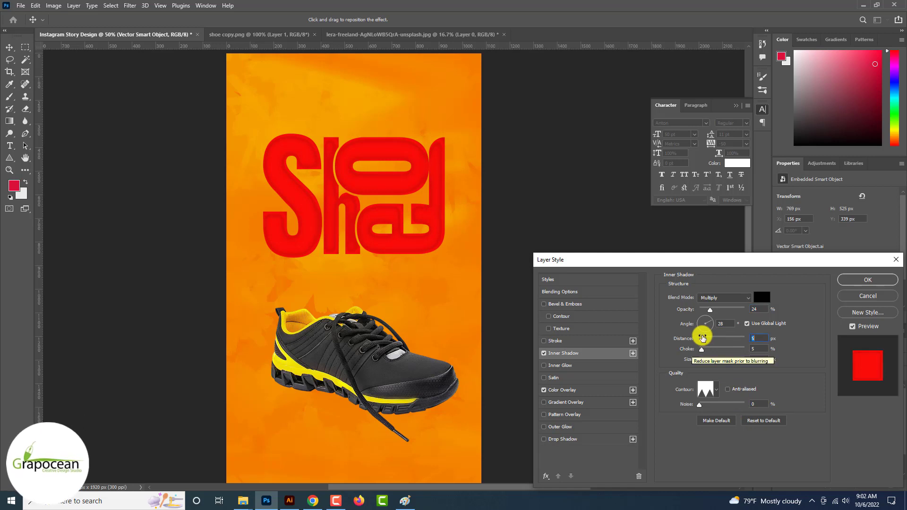
Apply the inner shadow style and reposition the Shoe lettering on the story
left_click(868, 279)
scroll(452, 277, "down", 2)
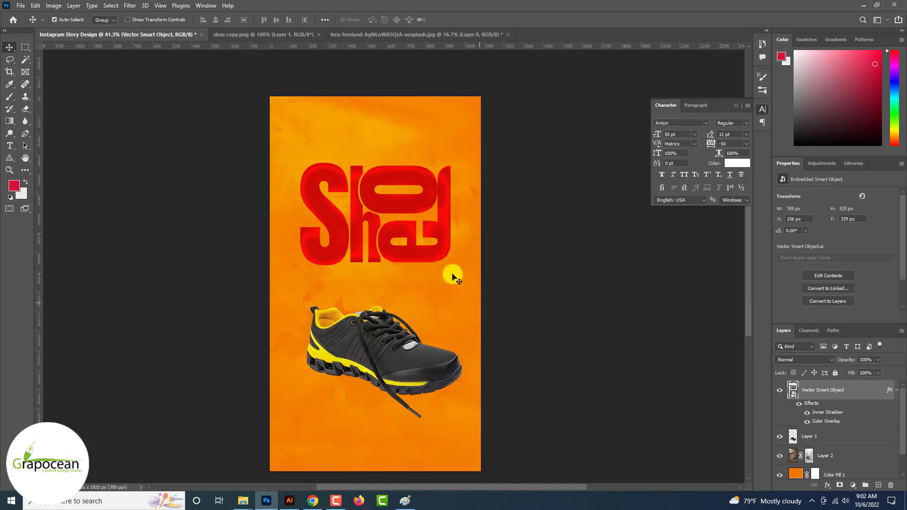
scroll(452, 276, "down", 1)
scroll(441, 269, "down", 2)
scroll(441, 271, "up", 3)
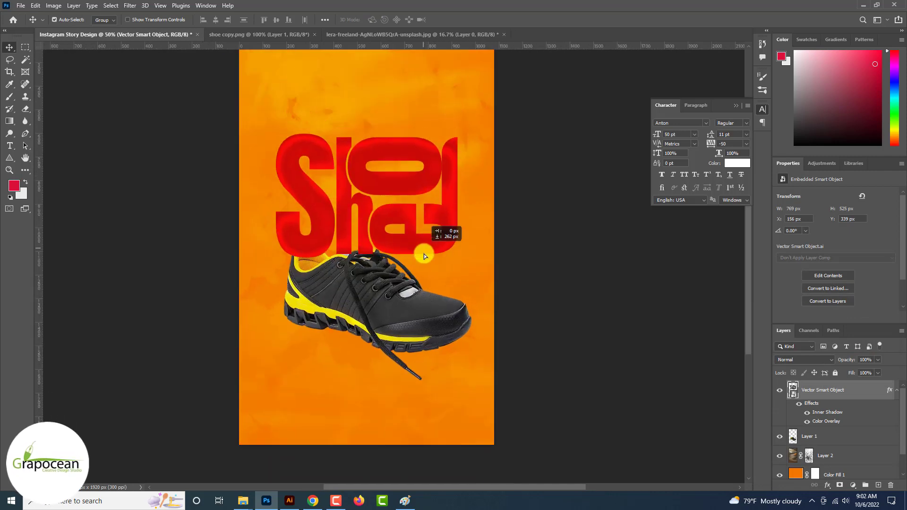
left_click_drag(424, 254, 426, 297)
scroll(426, 297, "down", 2)
left_click_drag(425, 227, 408, 211)
scroll(408, 210, "down", 3)
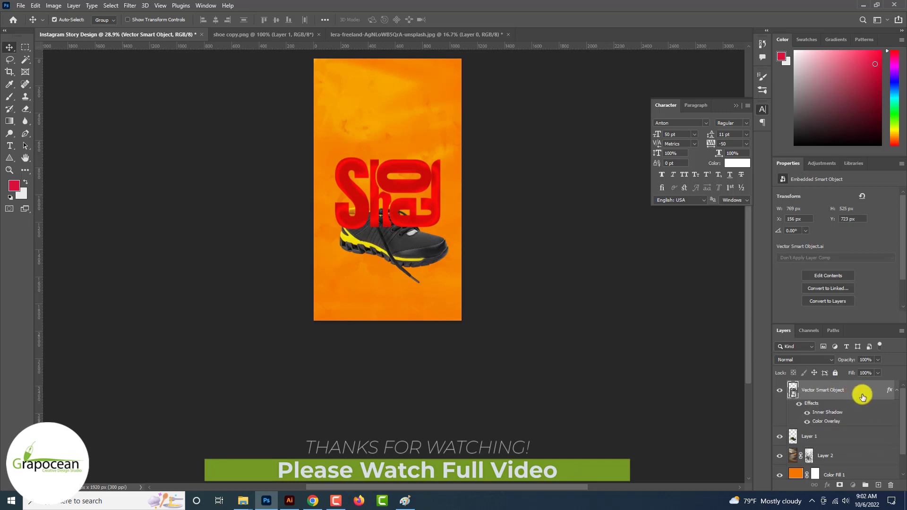
Duplicate the lettering layer, move the copy lower, and place the shoe layer between them
left_click_drag(862, 396, 878, 486)
left_click_drag(421, 221, 422, 284)
scroll(834, 428, "down", 3)
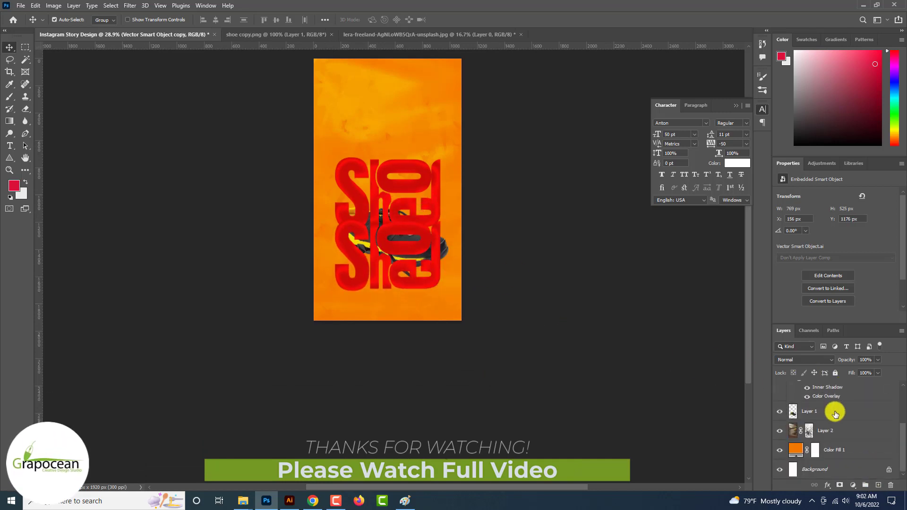
left_click_drag(835, 414, 821, 432)
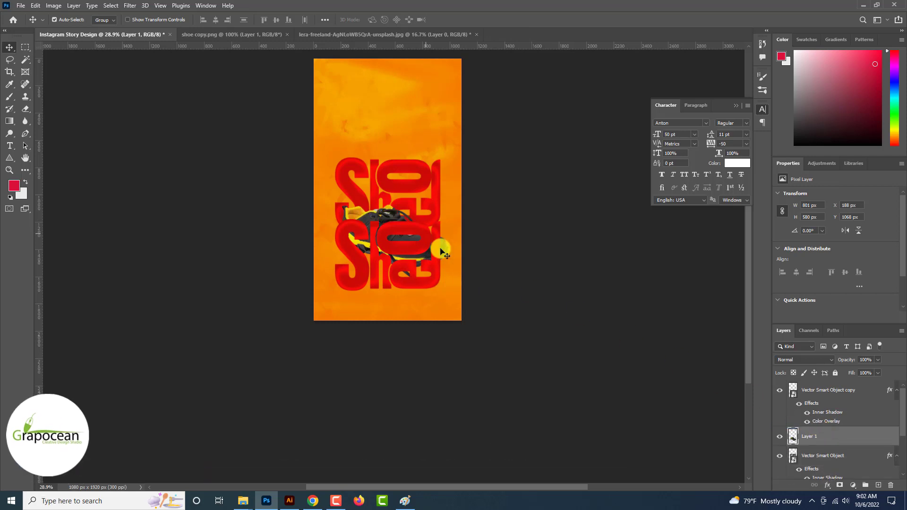
mouse_move(409, 236)
left_mouse_down()
mouse_move(409, 220)
mouse_move(409, 240)
left_mouse_up()
scroll(410, 240, "up", 3)
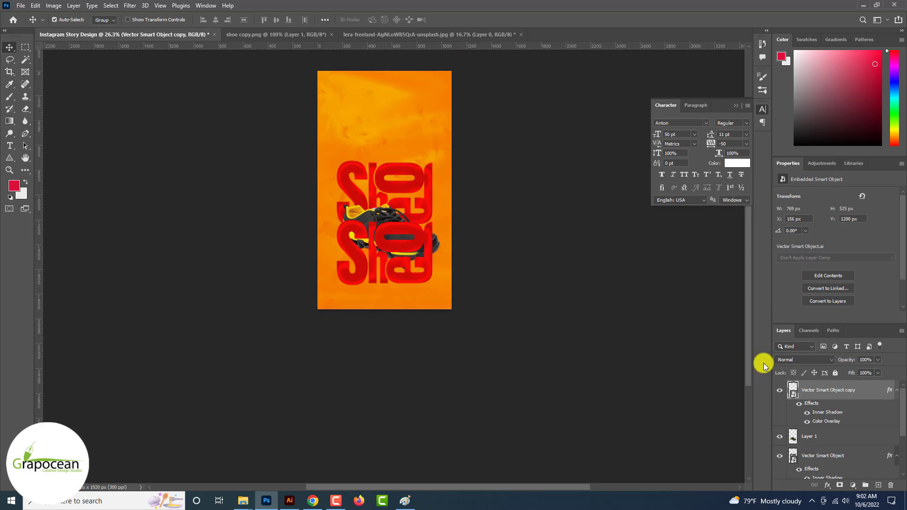
Replace the copy's Color Overlay and Inner Shadow with a white Stroke
right_click(851, 392)
left_click(753, 71)
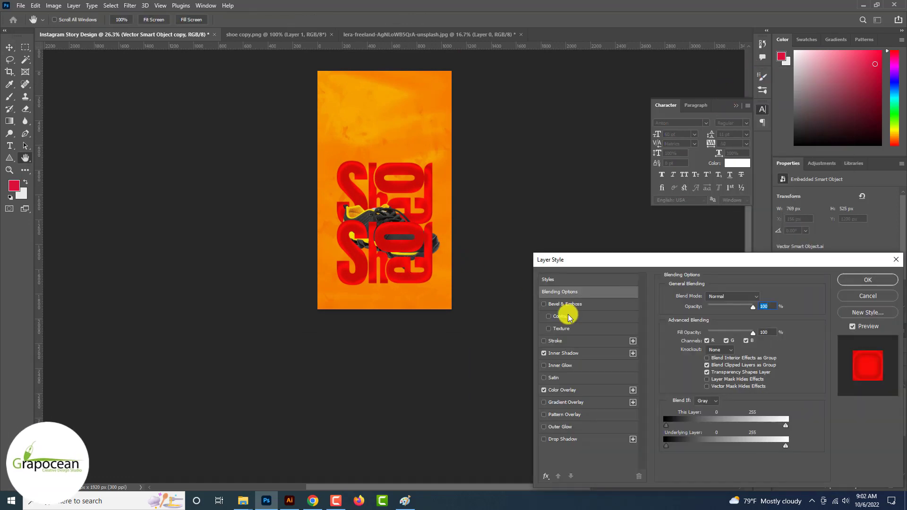
left_click(541, 354)
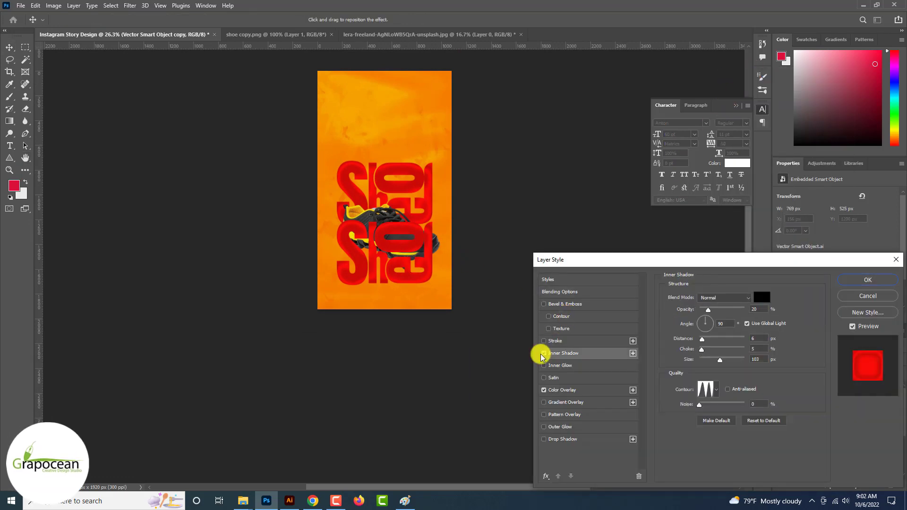
left_click(544, 390)
left_click(544, 353)
left_click(555, 341)
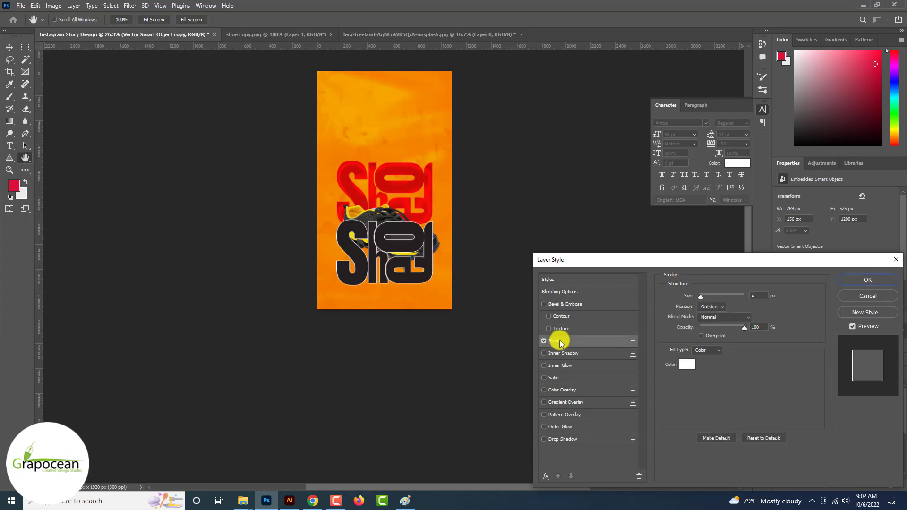
left_click(869, 281)
Set the lettering copy's Fill to 0% so only the white outline remains
left_click(878, 373)
left_click_drag(880, 383, 752, 386)
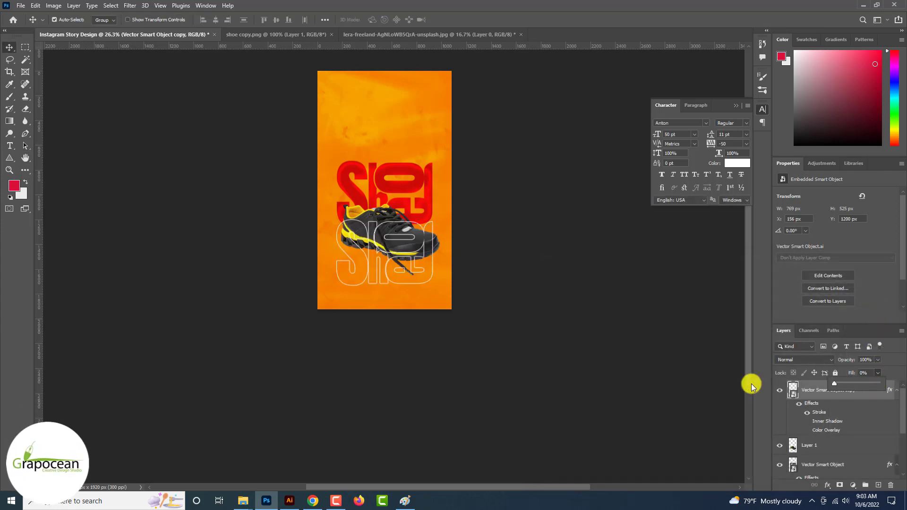
scroll(489, 255, "up", 6)
scroll(415, 218, "up", 7)
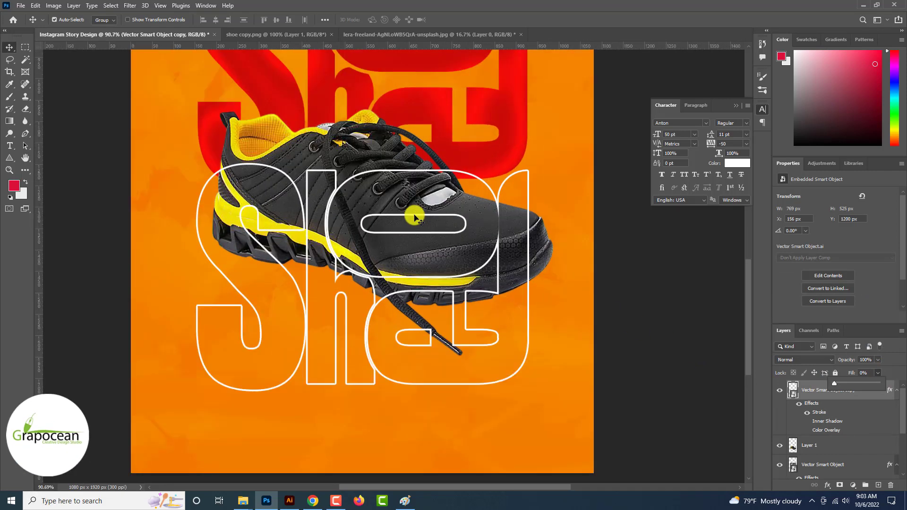
left_click_drag(415, 217, 411, 171)
key("ctrl+z")
scroll(461, 227, "down", 2)
scroll(463, 227, "down", 7)
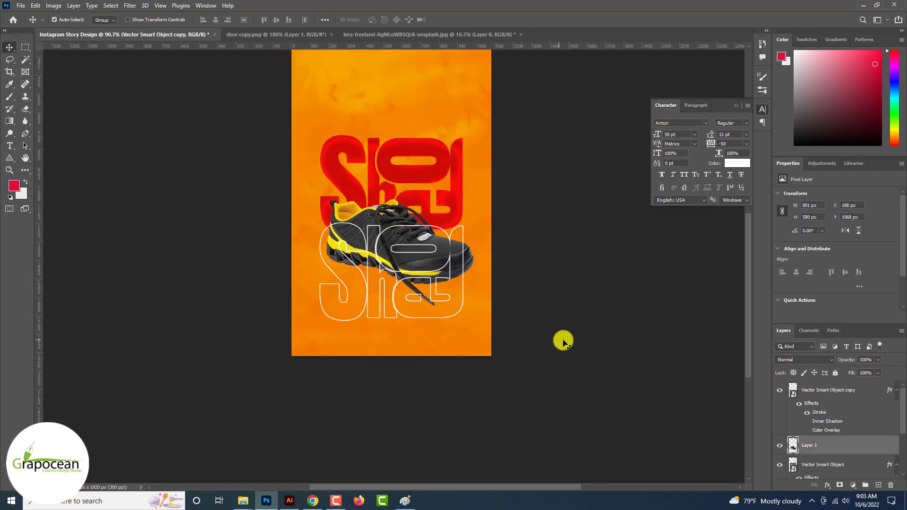
scroll(399, 302, "down", 1)
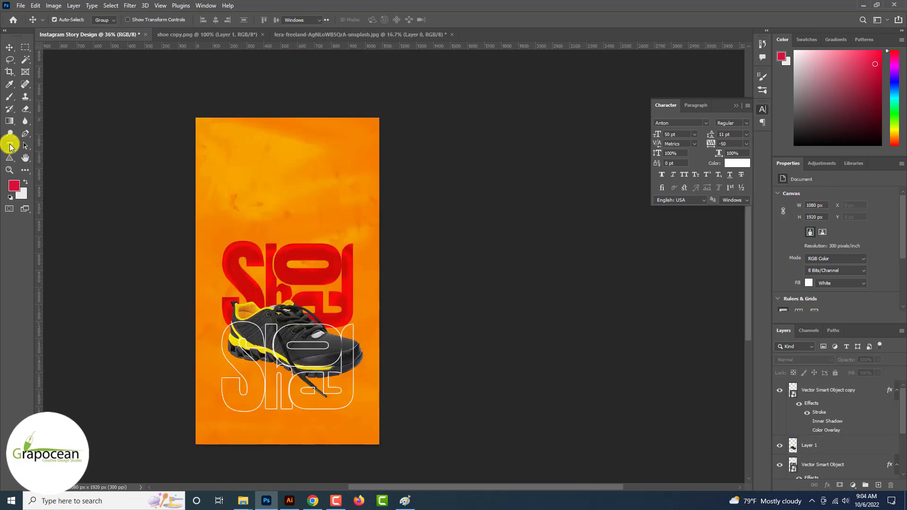
Type the heading 'creative instagram Story De' above the lettering and move it upward
left_click(10, 146)
left_click(237, 164)
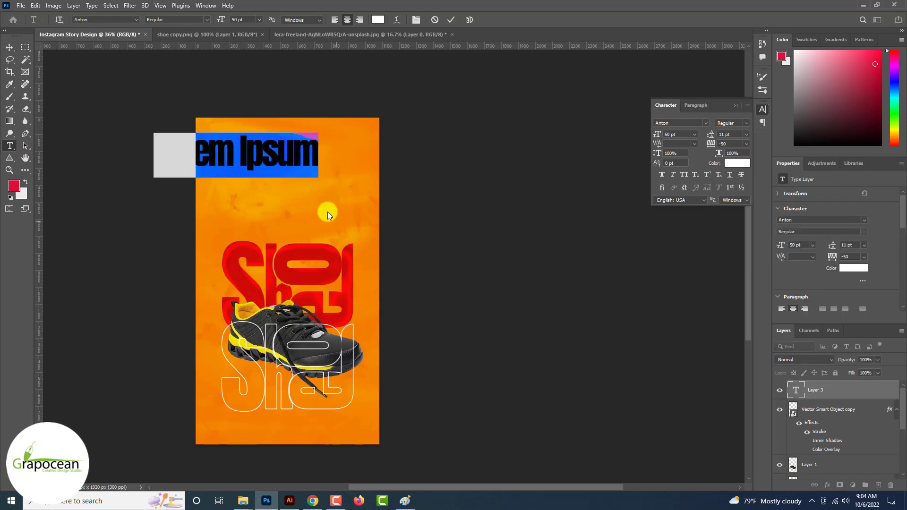
type("creative")
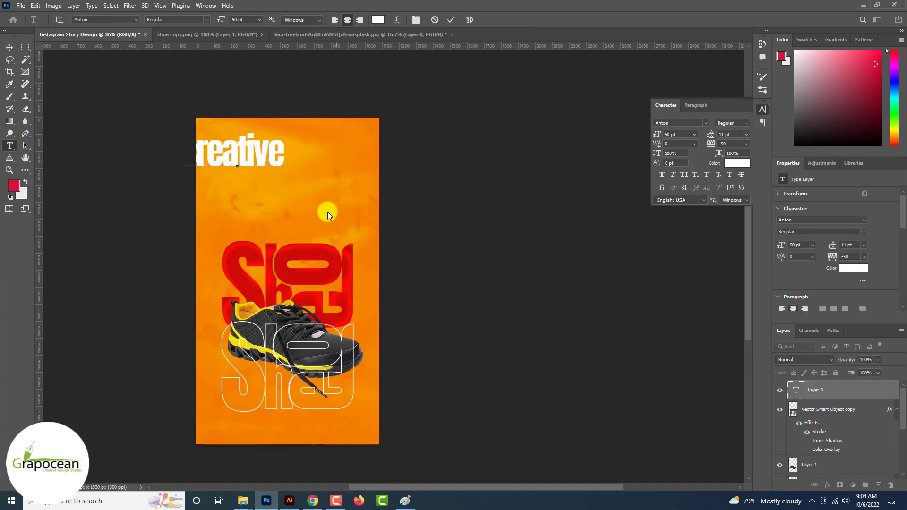
type(" instag")
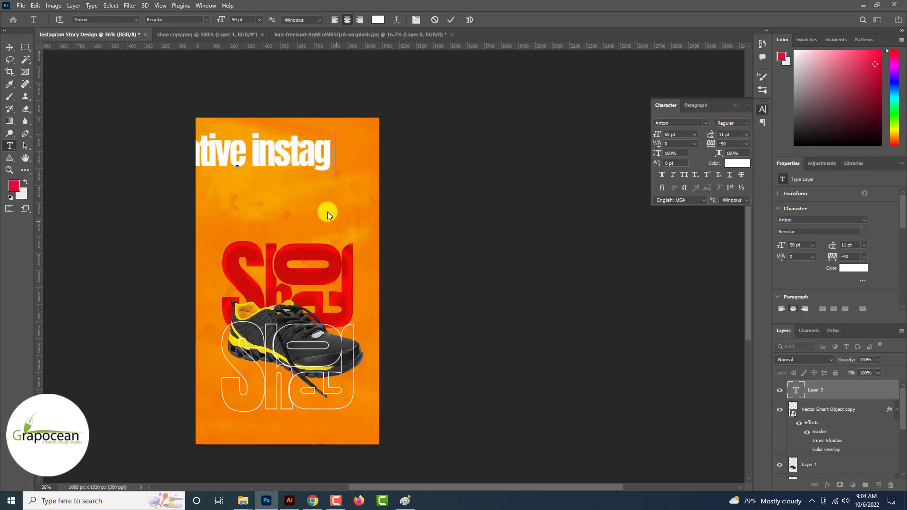
type("ram Story De")
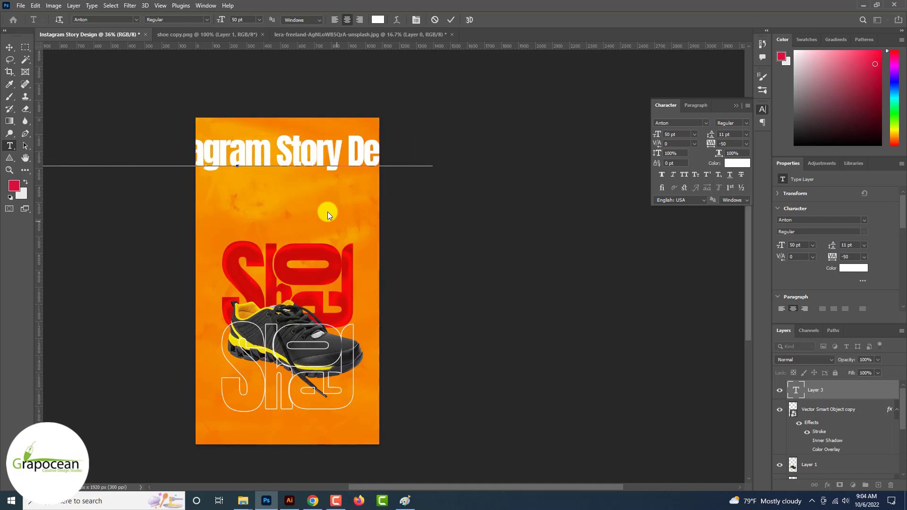
key("ctrl+a")
left_click_drag(224, 20, 182, 21)
left_click(8, 47)
scroll(230, 163, "up", 3)
left_click_drag(241, 173, 308, 231)
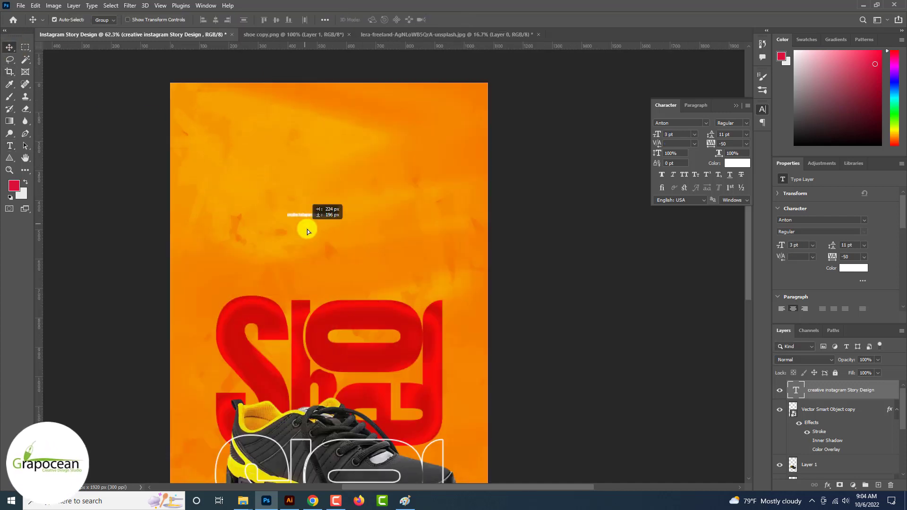
Set the heading to Open Sans 14 pt with -10 tracking
key("ctrl+a")
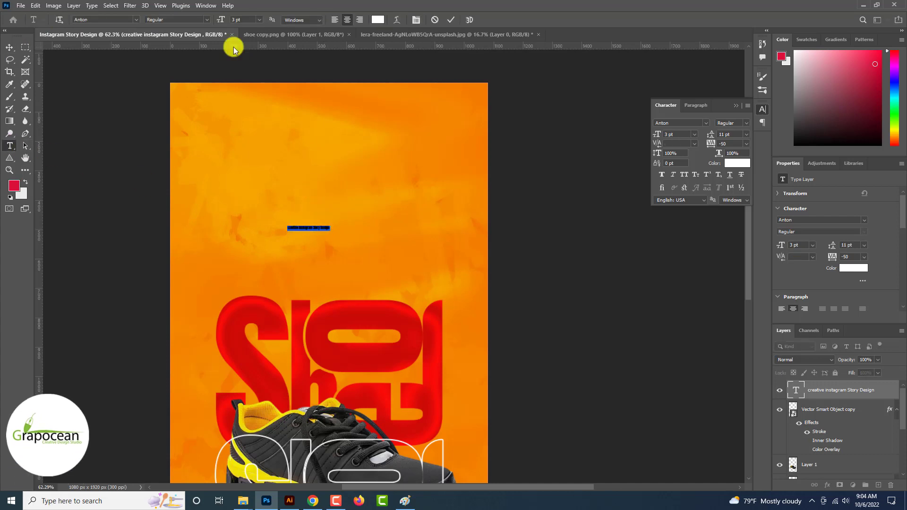
left_click_drag(220, 20, 225, 23)
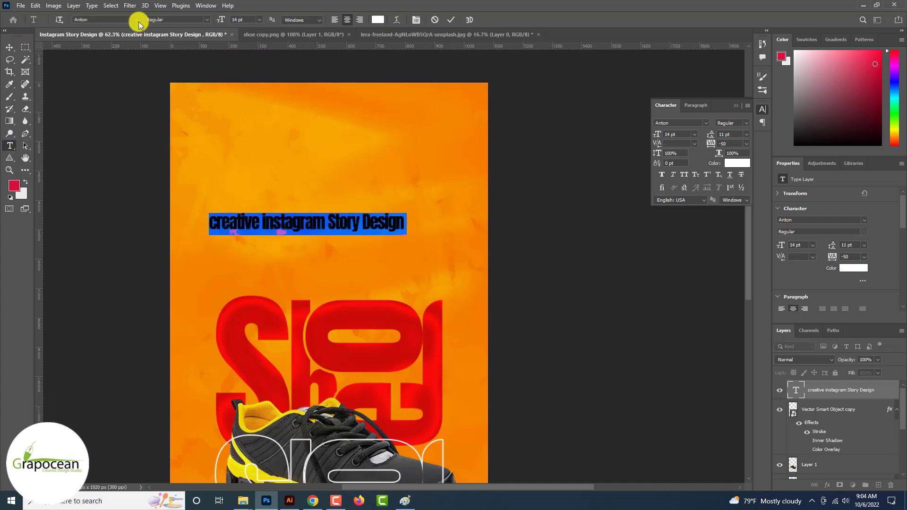
left_click(138, 22)
left_click(159, 59)
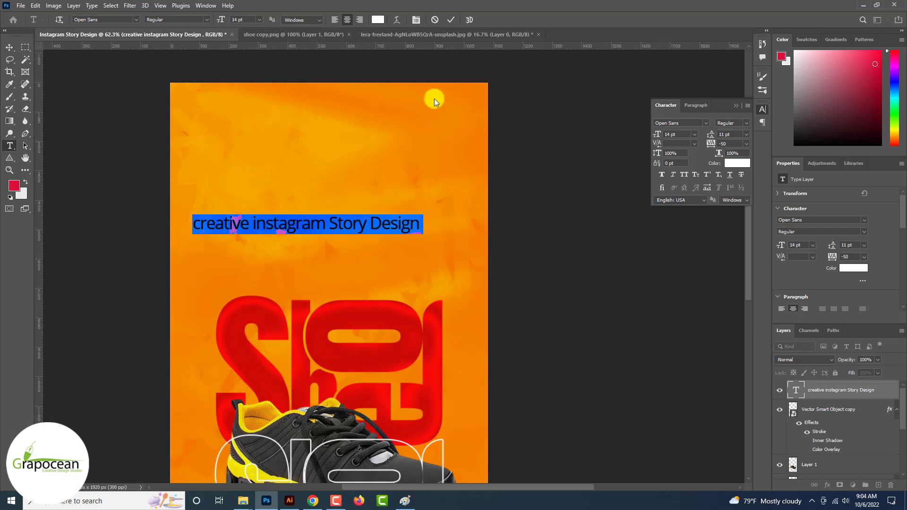
left_click(745, 144)
left_click(737, 179)
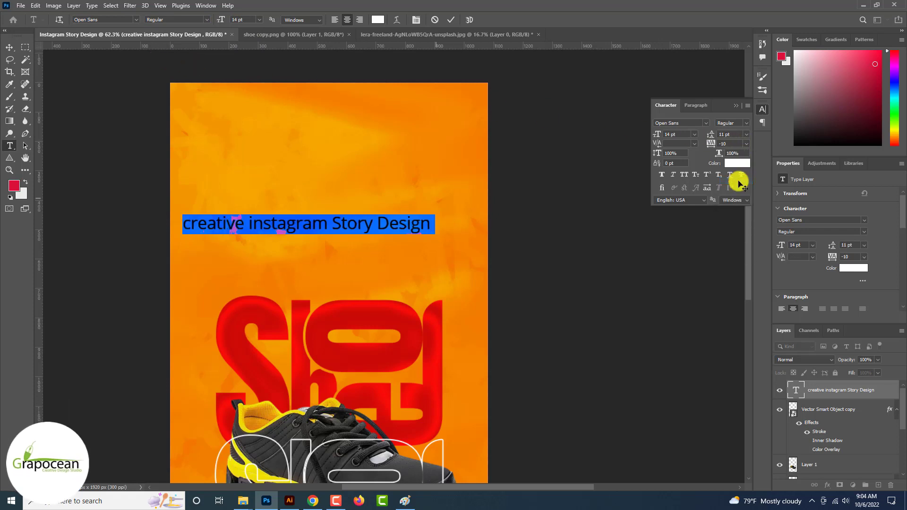
Capitalise 'Creative', then scale the heading down and place it near the top
left_click(191, 226)
key("BackSpace")
type("C")
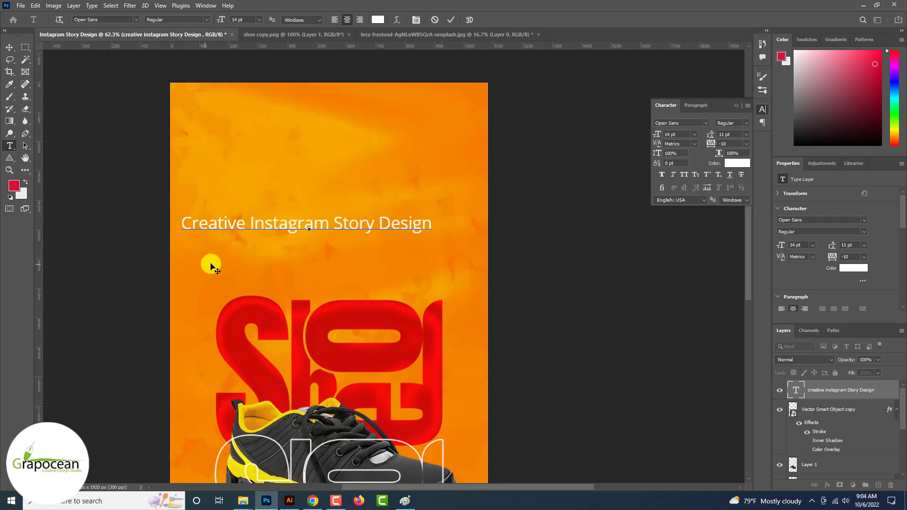
left_click(11, 47)
left_click_drag(347, 224, 350, 225)
key("ctrl+t")
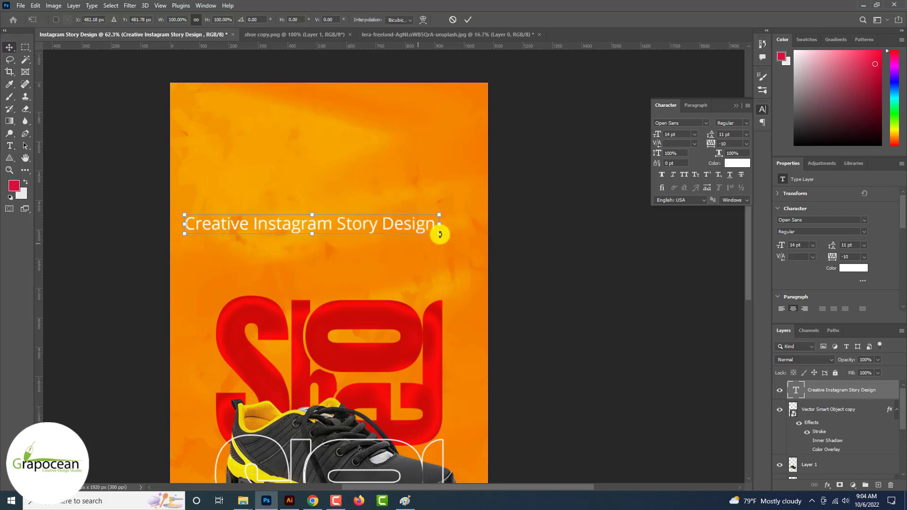
left_click_drag(439, 234, 394, 133)
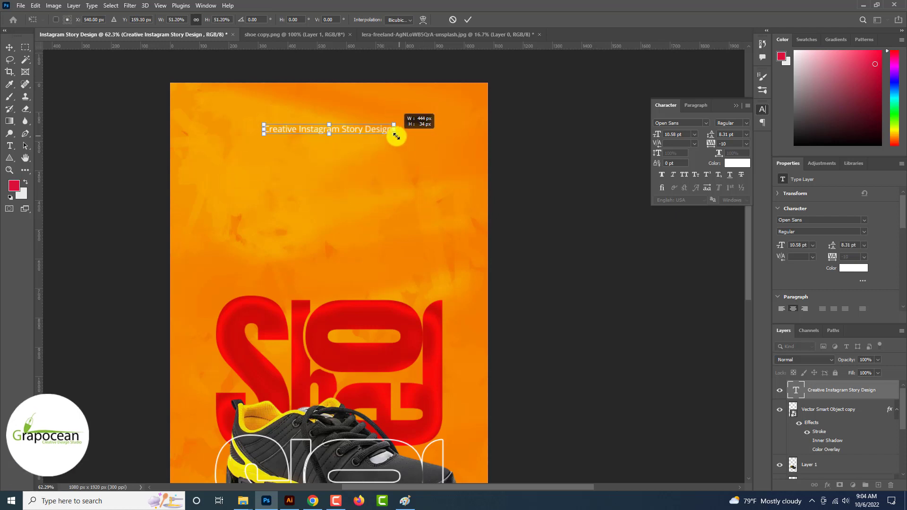
left_click(468, 20)
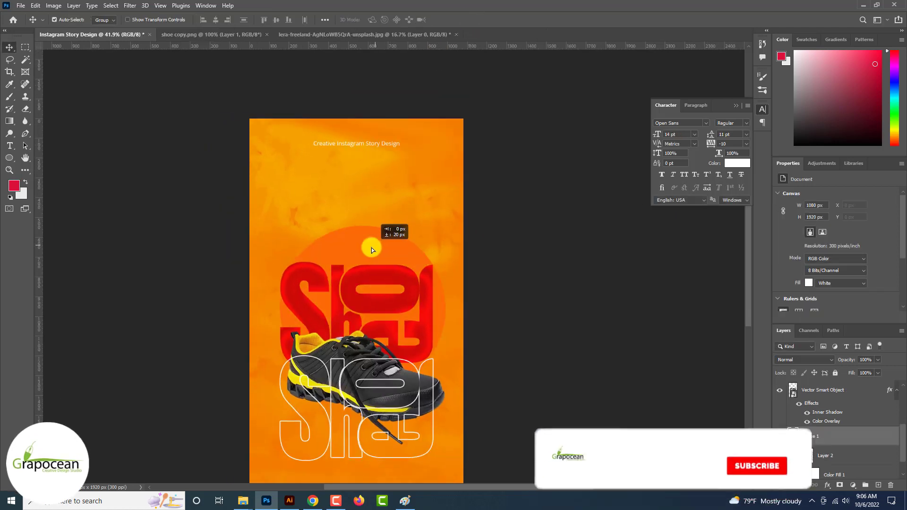
mouse_move(372, 248)
left_mouse_down()
mouse_move(374, 236)
mouse_move(375, 245)
left_mouse_up()
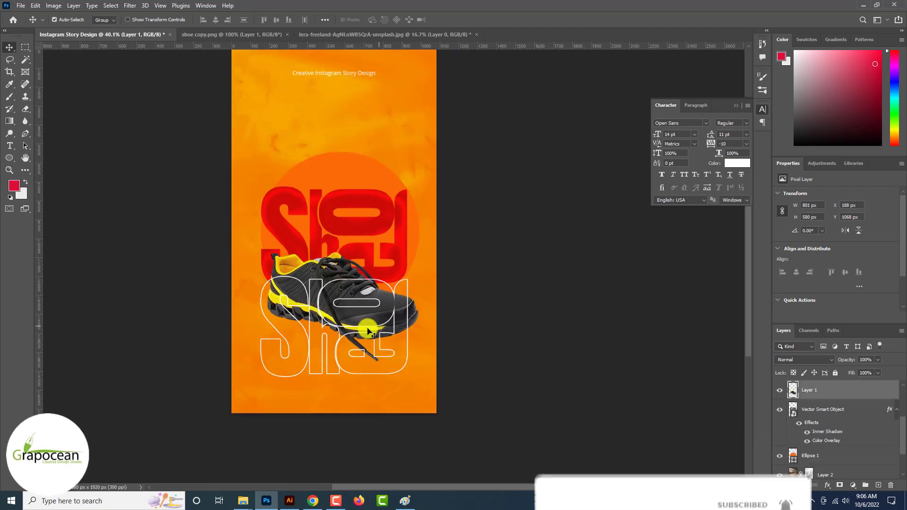
Duplicate the orange circle and scale the copy down to 693 px
left_click_drag(308, 234, 261, 345)
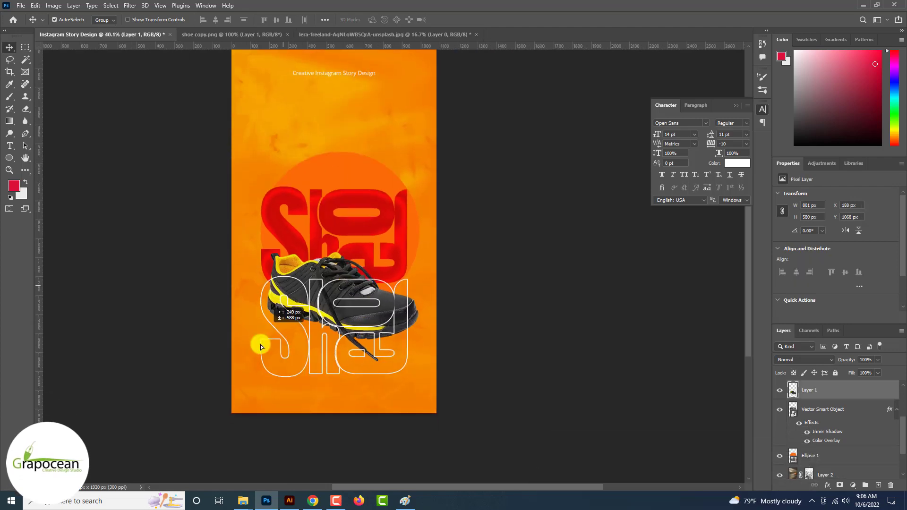
key("ctrl+t")
scroll(253, 369, "down", 3)
left_click_drag(336, 458, 294, 406)
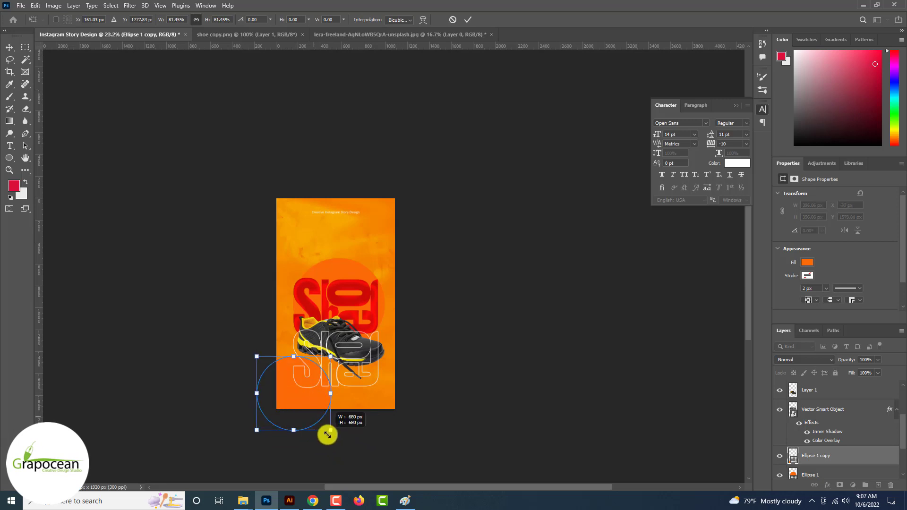
left_click_drag(328, 434, 329, 436)
left_click(467, 19)
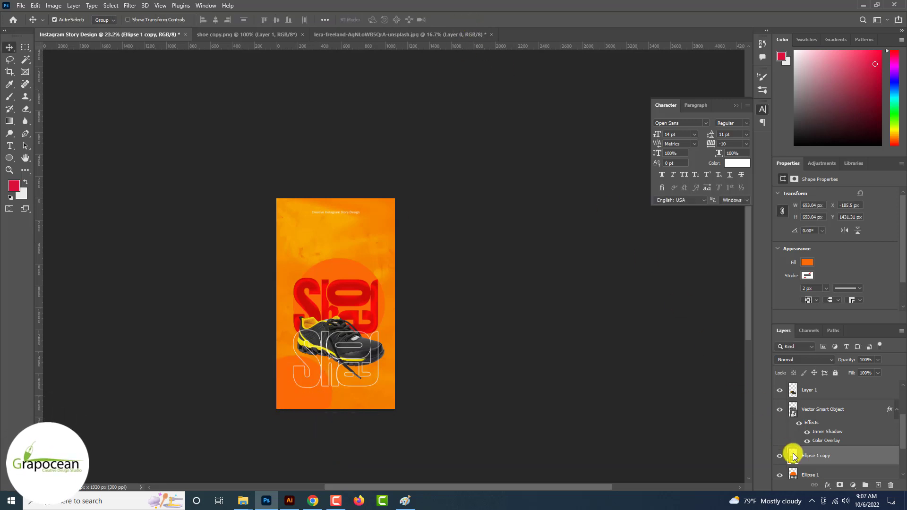
Fill the circle copy with dark grey #3a3a3d and move it behind the shoe
double_click(793, 456)
left_click(368, 345)
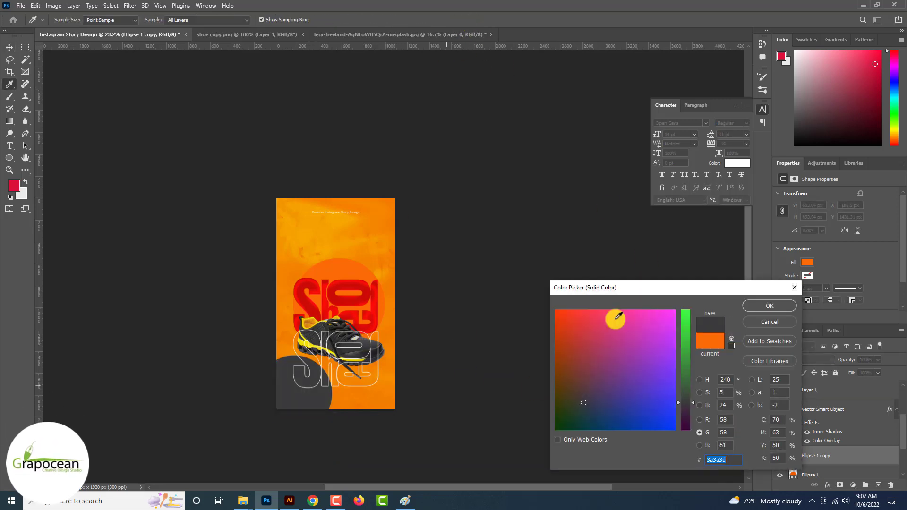
left_click(775, 307)
scroll(336, 361, "up", 1)
left_click_drag(293, 405, 399, 359)
left_click(471, 397)
scroll(435, 365, "up", 2)
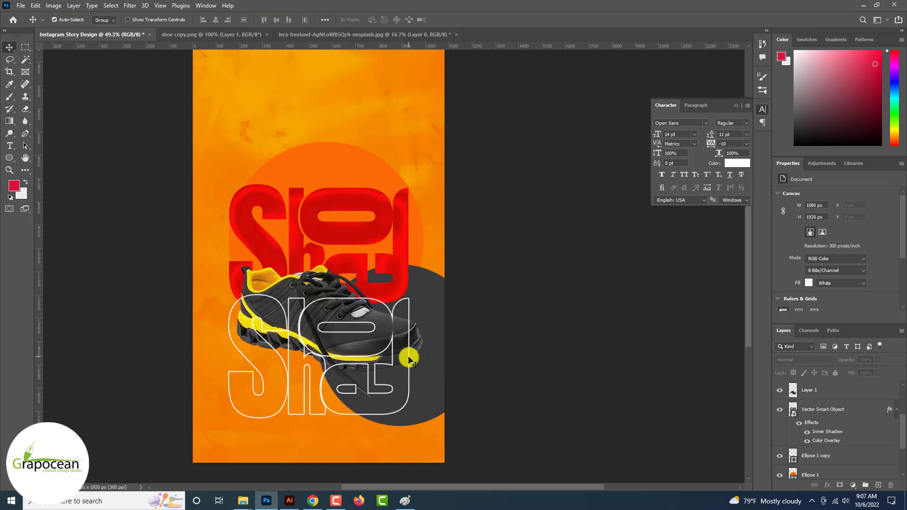
left_click_drag(409, 360, 409, 260)
key("ctrl+z")
scroll(283, 375, "up", 3)
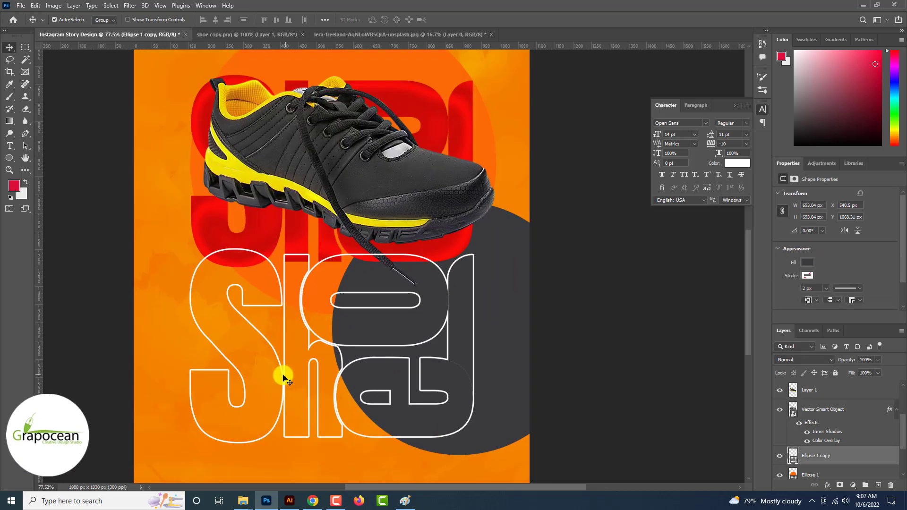
Drag the outlined Shoe lettering up slightly over the shoe and grey circle
left_click_drag(284, 374, 275, 296)
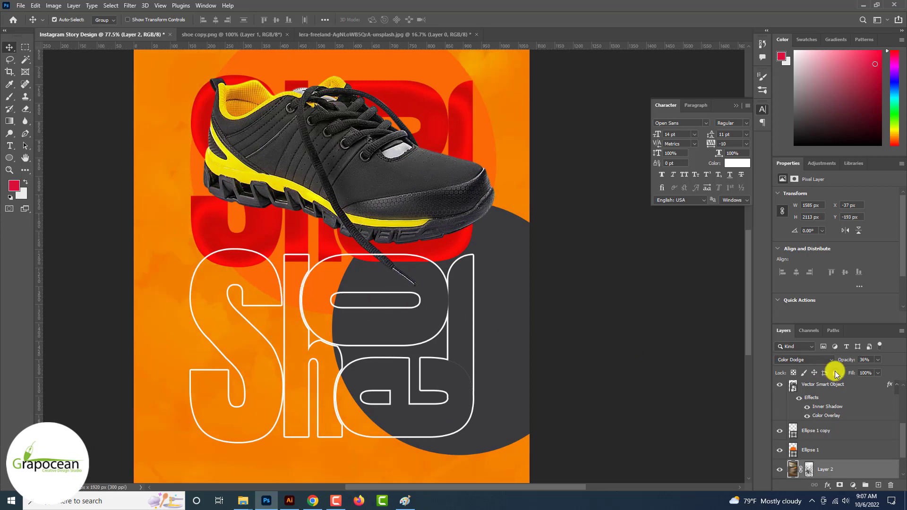
left_click(279, 289)
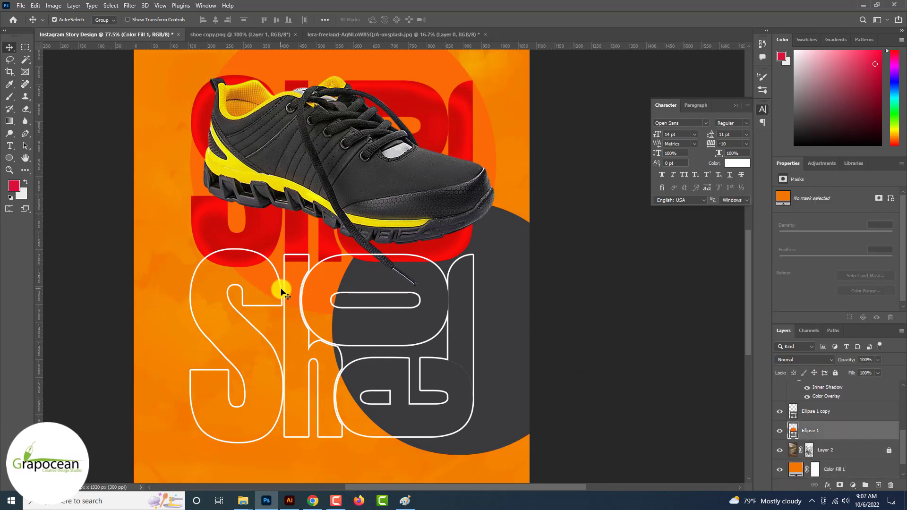
left_click_drag(277, 280, 277, 263)
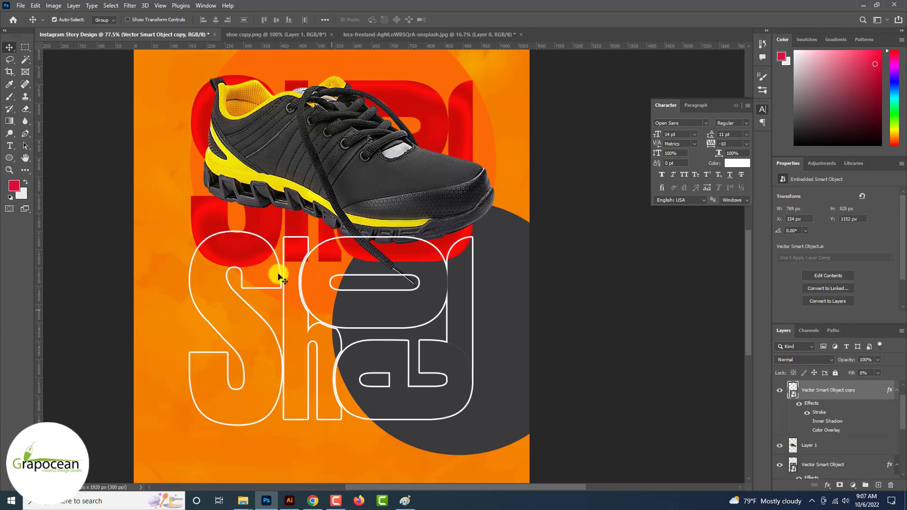
left_click(279, 234)
left_click(283, 329)
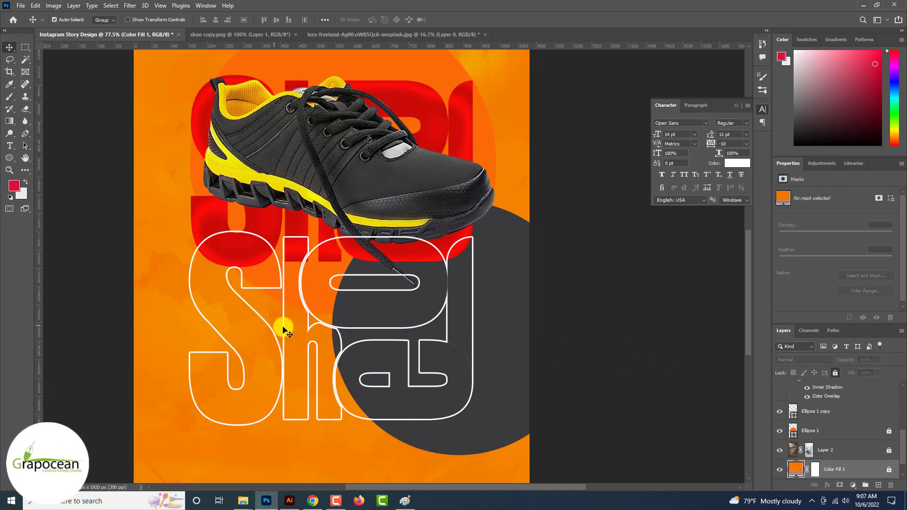
left_click(284, 278)
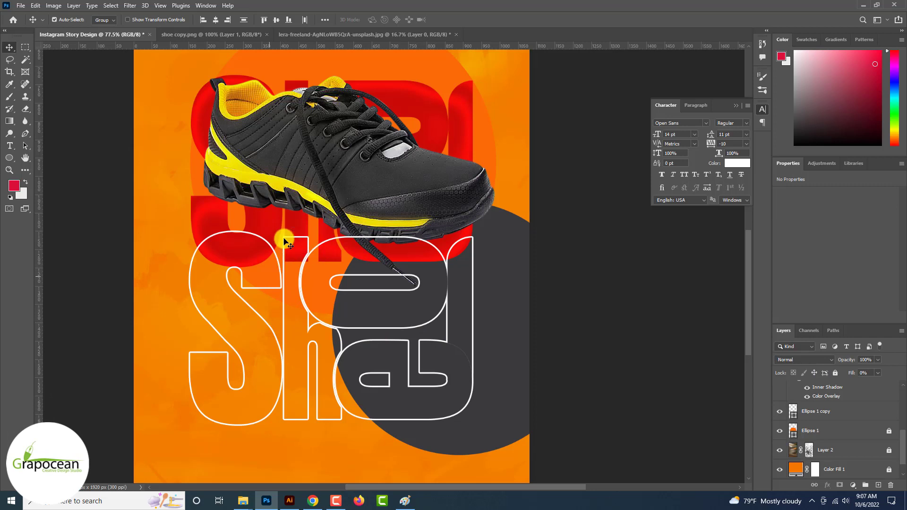
Toggle visibility of the grey circle, red lettering, shoe and outline to check the layering
left_click(780, 412)
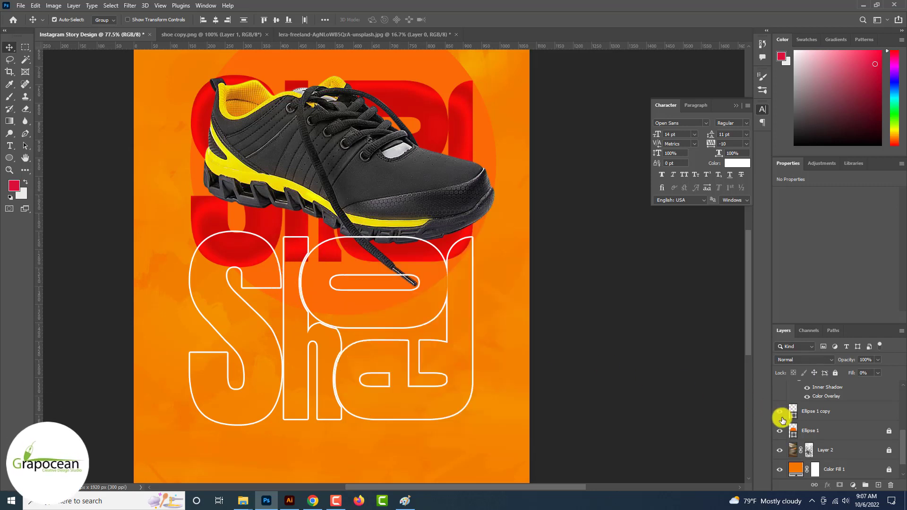
left_click(780, 412)
scroll(815, 449, "up", 3)
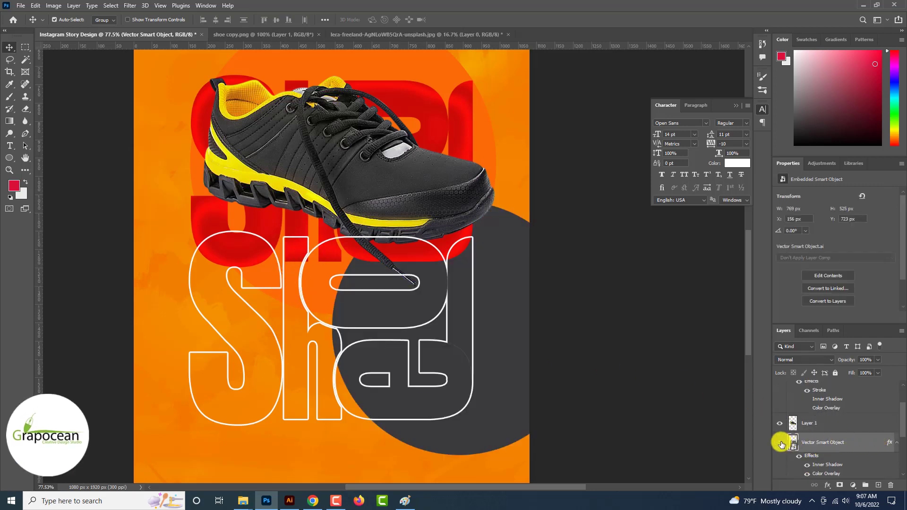
left_click(780, 443)
left_click(780, 442)
left_click(780, 424)
left_click(780, 423)
left_click(818, 446)
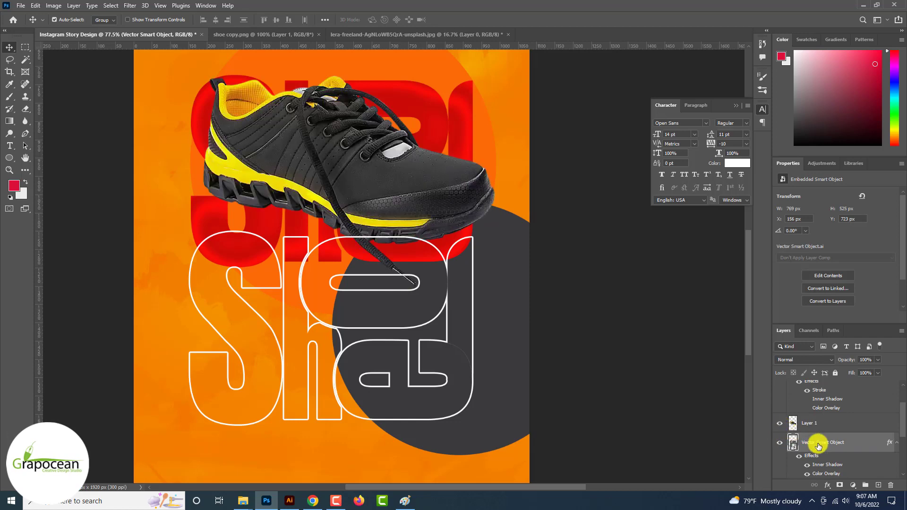
scroll(817, 444, "up", 2)
left_click(780, 409)
left_click(780, 410)
left_click(831, 410)
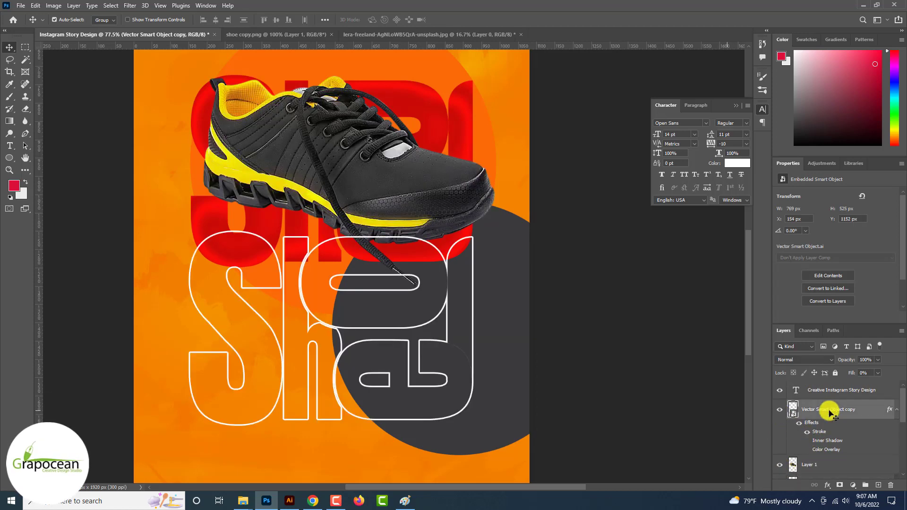
key("ctrl+0")
key("ctrl+t")
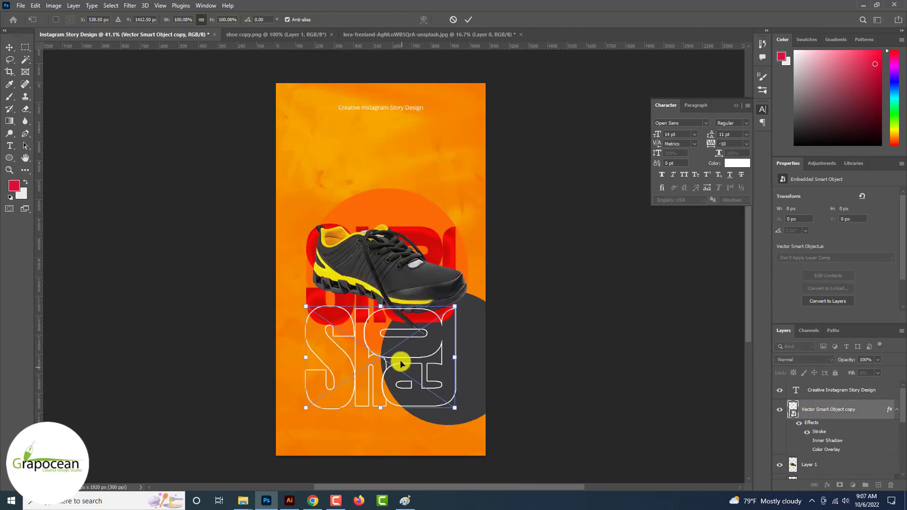
left_click_drag(401, 364, 405, 231)
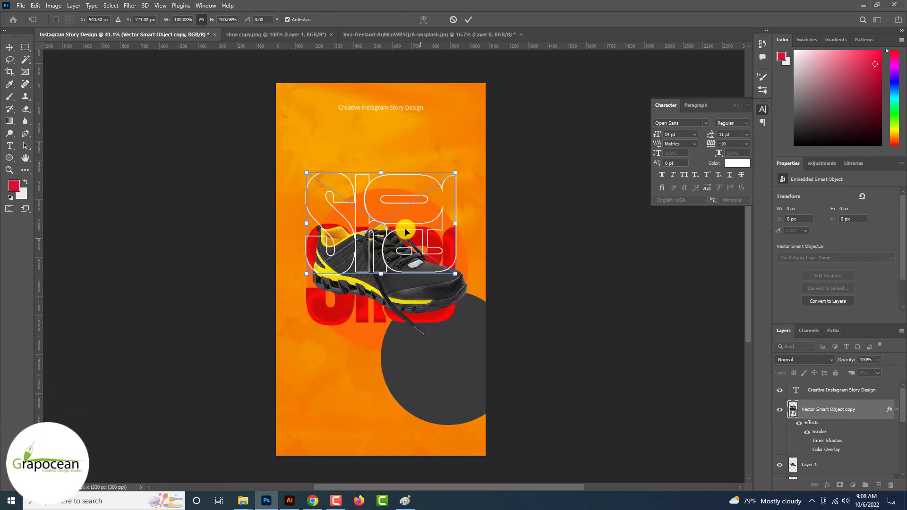
left_click(469, 19)
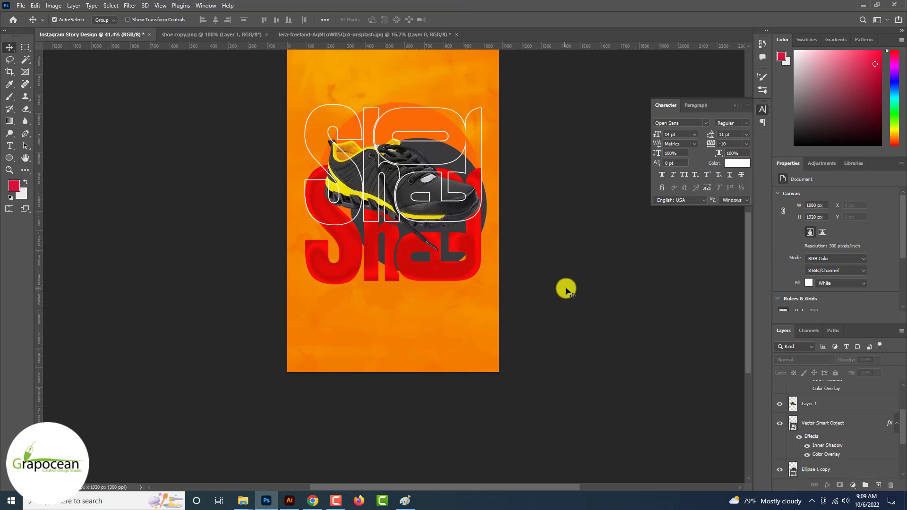
scroll(566, 289, "up", 5)
scroll(512, 282, "down", 15)
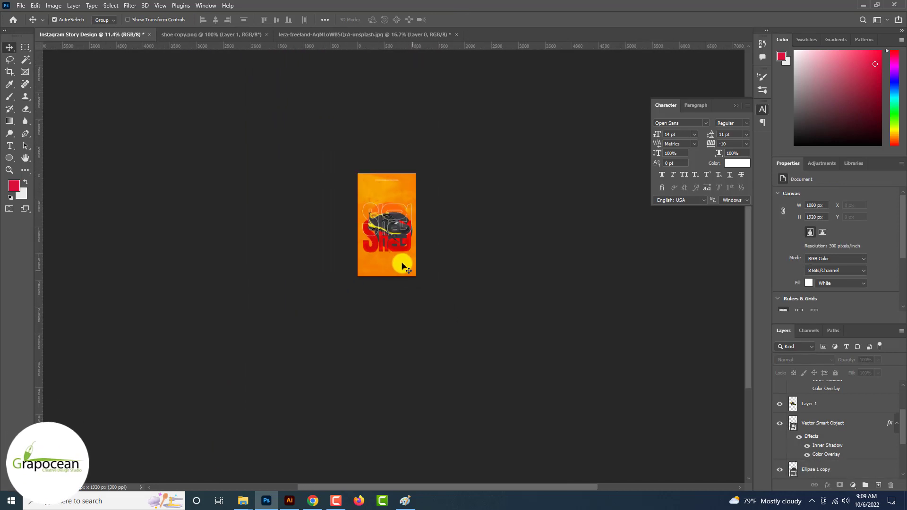
scroll(405, 267, "up", 3)
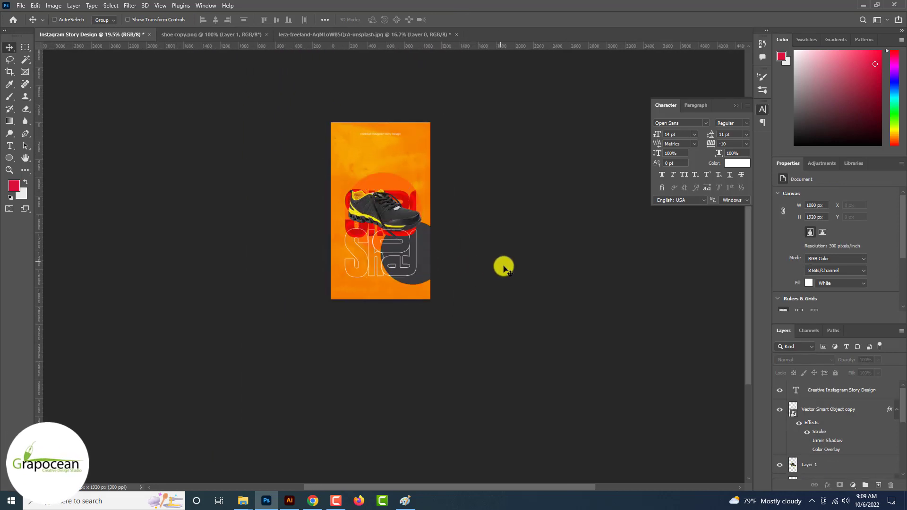
scroll(448, 240, "up", 3)
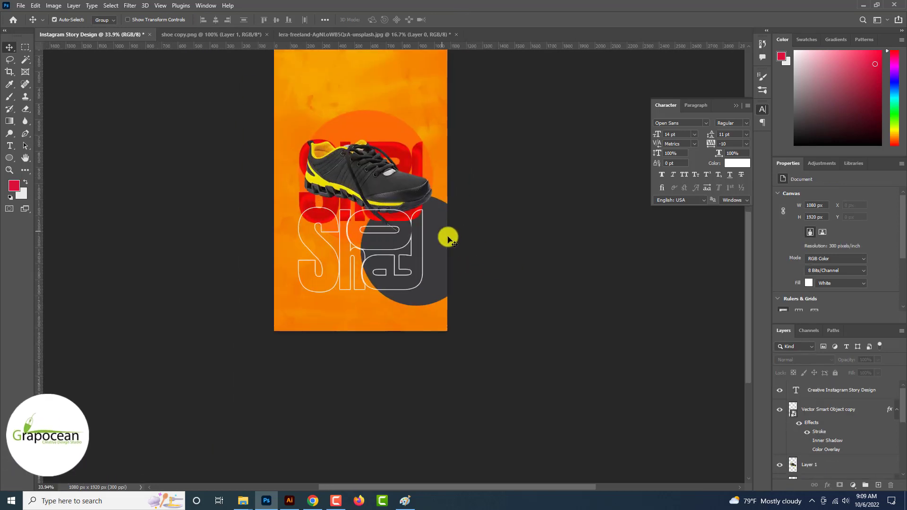
scroll(444, 238, "up", 4)
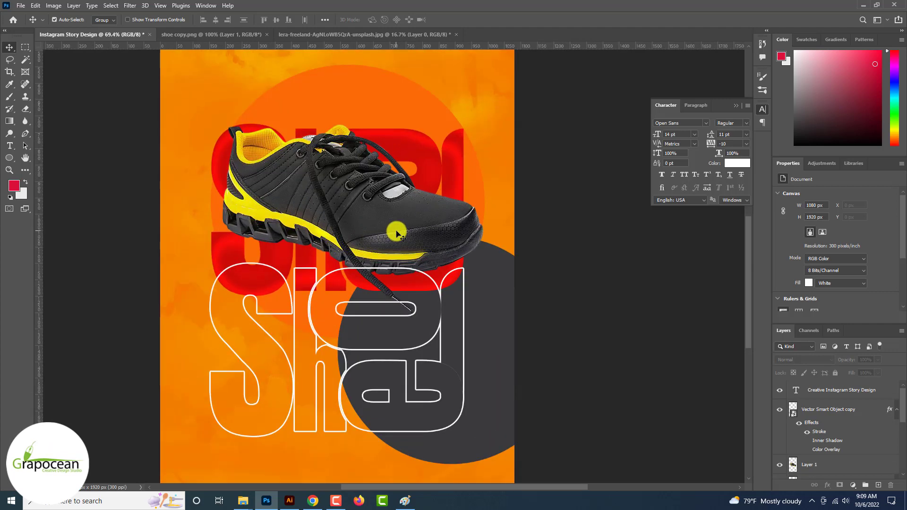
Give the duplicated shoe a near-black #181419 Color Overlay to form a dark silhouette
left_click(397, 233)
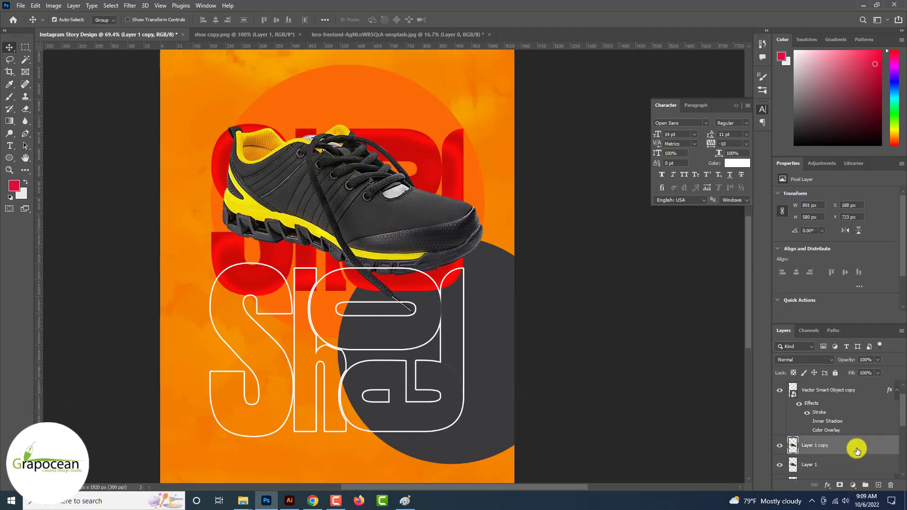
right_click(846, 444)
left_click(811, 46)
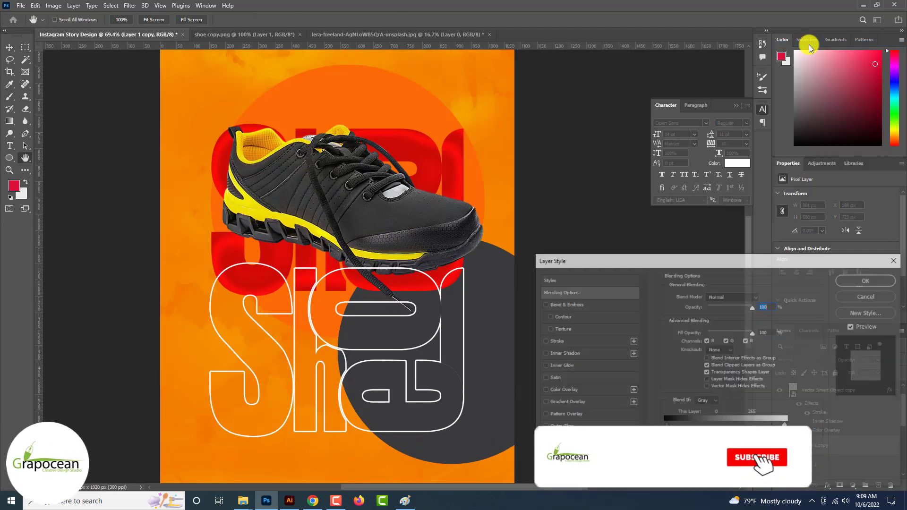
left_click(570, 392)
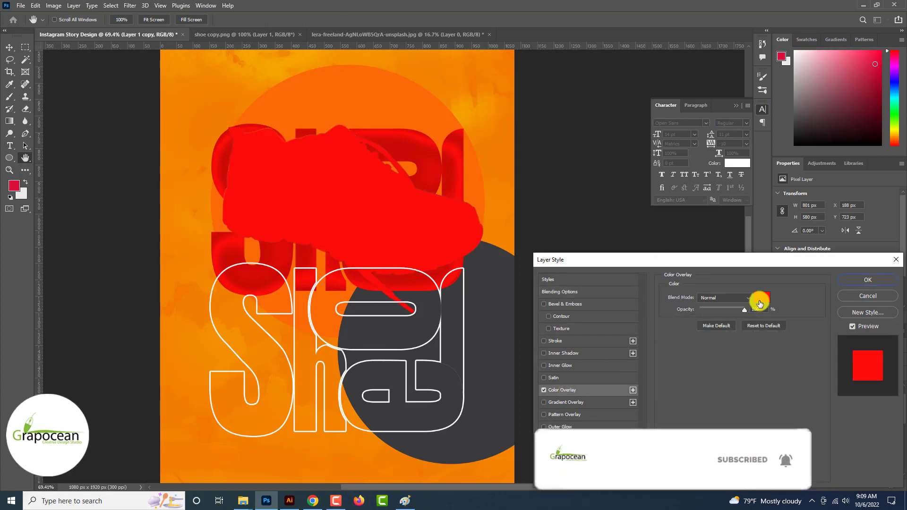
left_click(755, 302)
left_click(498, 360)
left_click_drag(687, 400, 685, 425)
left_click(708, 406)
left_click(769, 305)
left_click(871, 281)
key("ctrl+t")
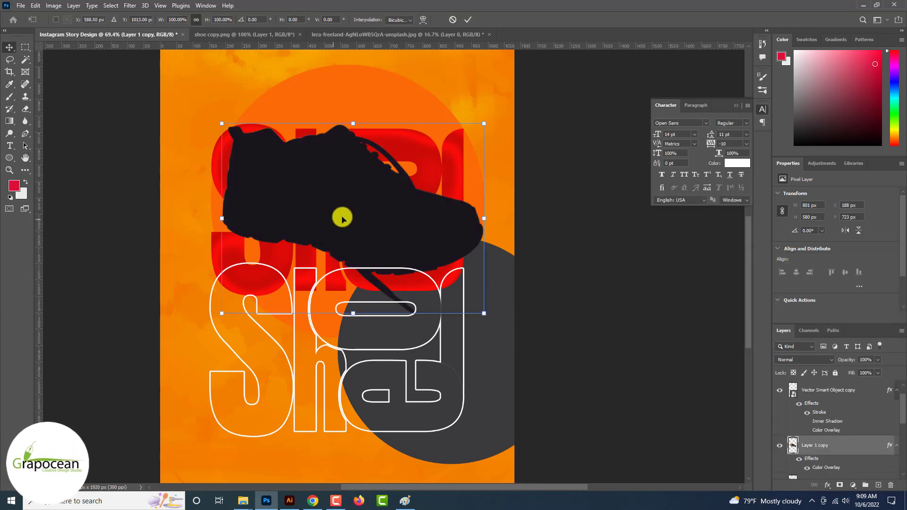
Flip the dark shoe silhouette upside down and position it under the shoe
right_click(322, 193)
left_click(367, 361)
right_click(350, 203)
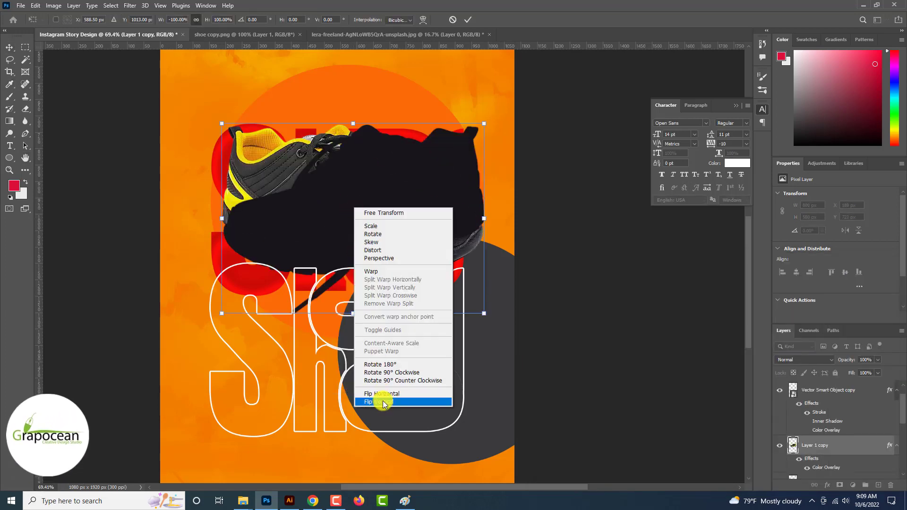
left_click(370, 399)
left_click_drag(357, 227, 315, 270)
right_click(312, 257)
left_click(356, 446)
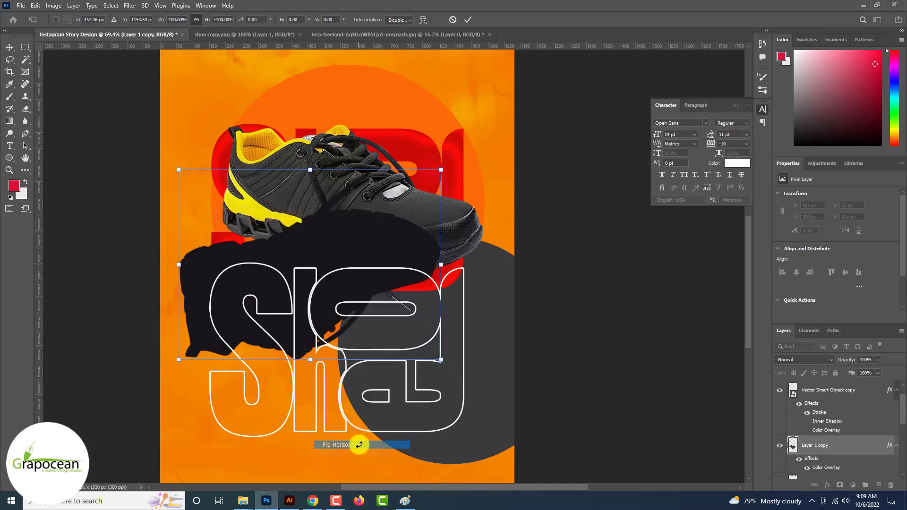
left_click_drag(364, 224, 396, 234)
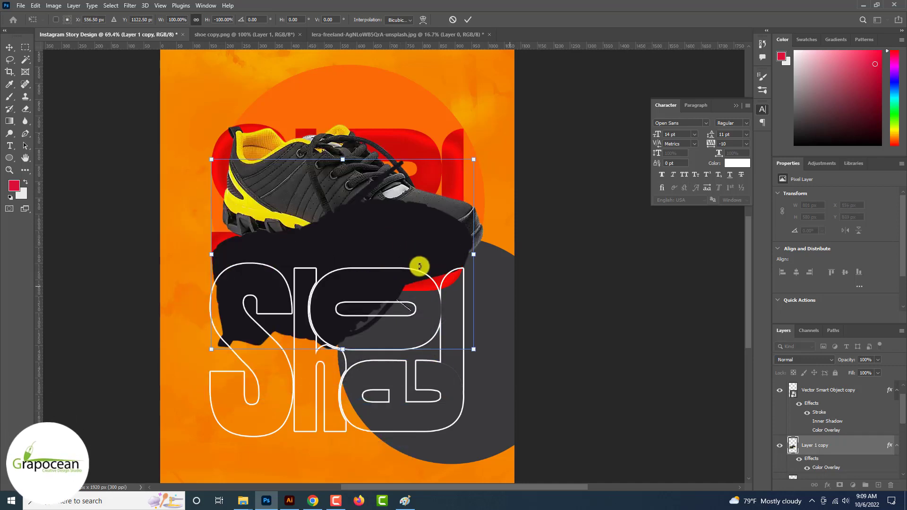
Rotate the silhouette to about 31° beneath the shoe and convert it to a smart object
left_click_drag(473, 394, 430, 400)
left_click_drag(402, 232, 388, 270)
left_click_drag(427, 449, 401, 436)
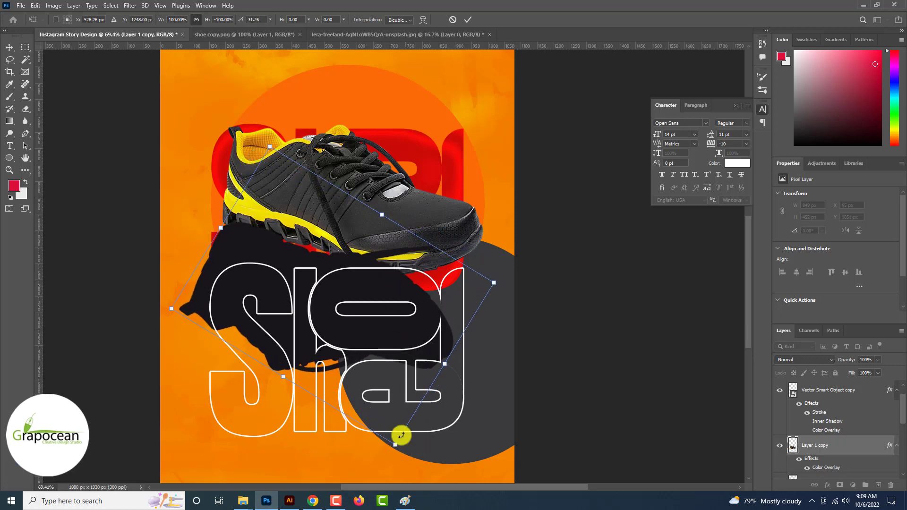
left_click_drag(388, 334, 385, 346)
scroll(457, 336, "up", 2)
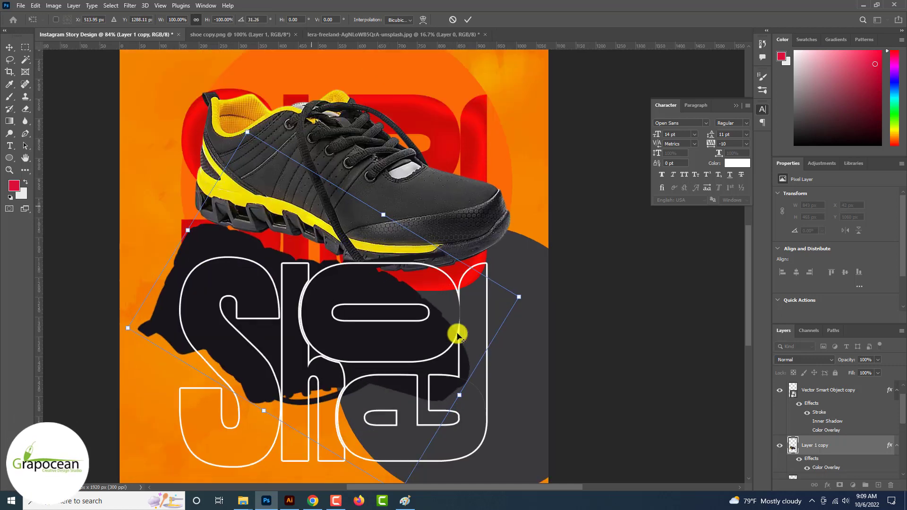
left_click(470, 20)
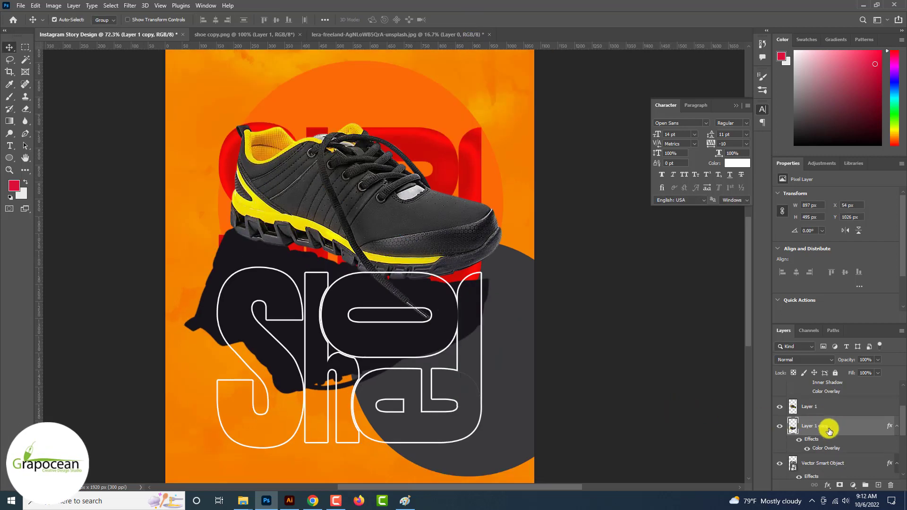
right_click(828, 429)
left_click(820, 159)
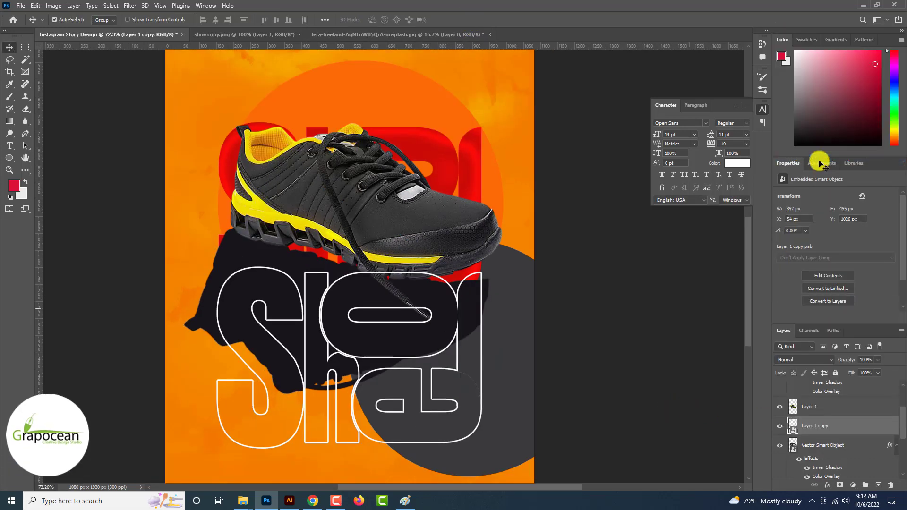
Apply a Path Blur with about 275% speed and 10% taper to the dark shoe shadow
left_click(130, 5)
mouse_move(211, 136)
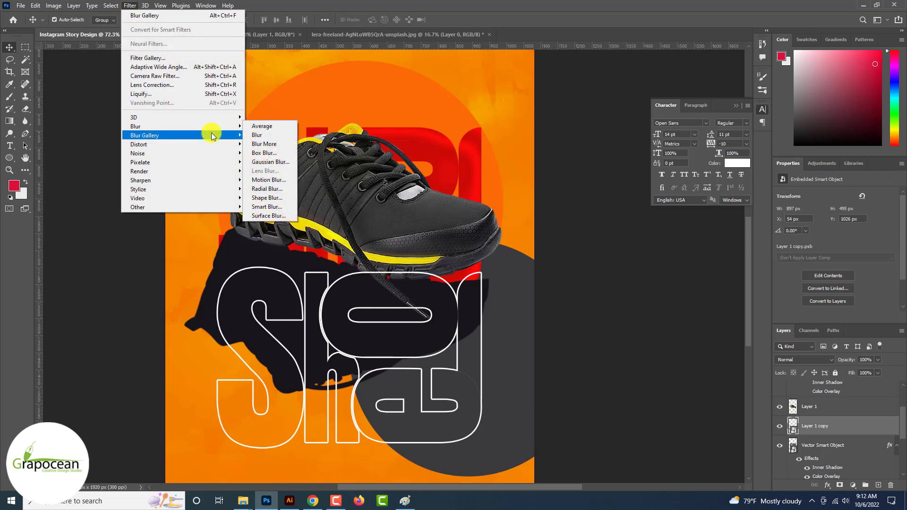
left_click(263, 162)
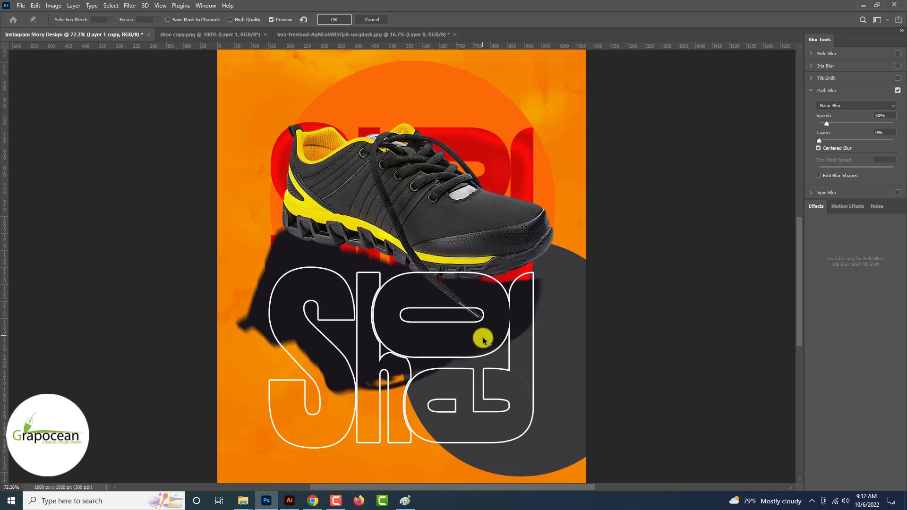
scroll(511, 266, "right", 7)
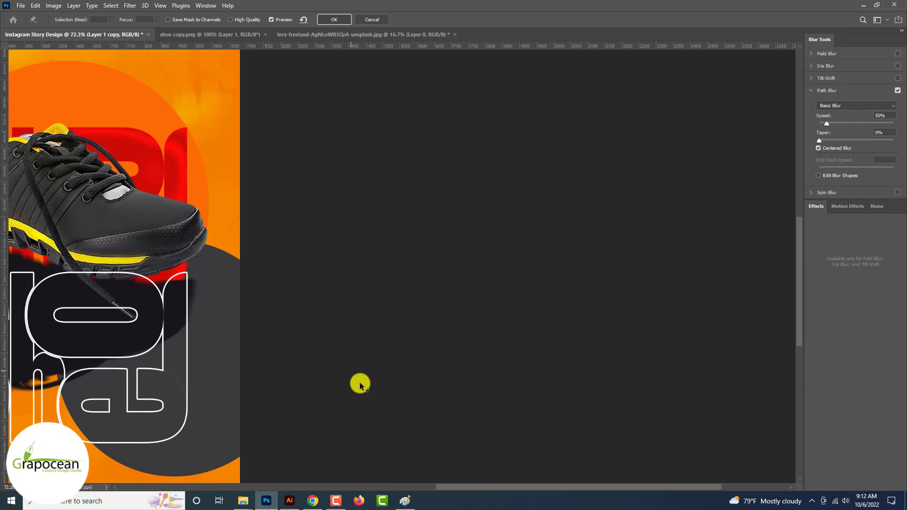
scroll(360, 383, "down", 3)
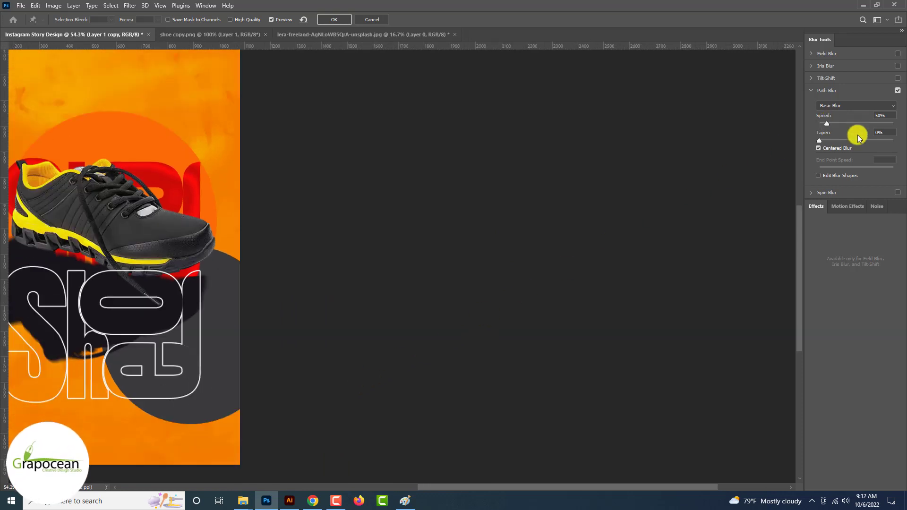
left_click_drag(518, 488, 438, 488)
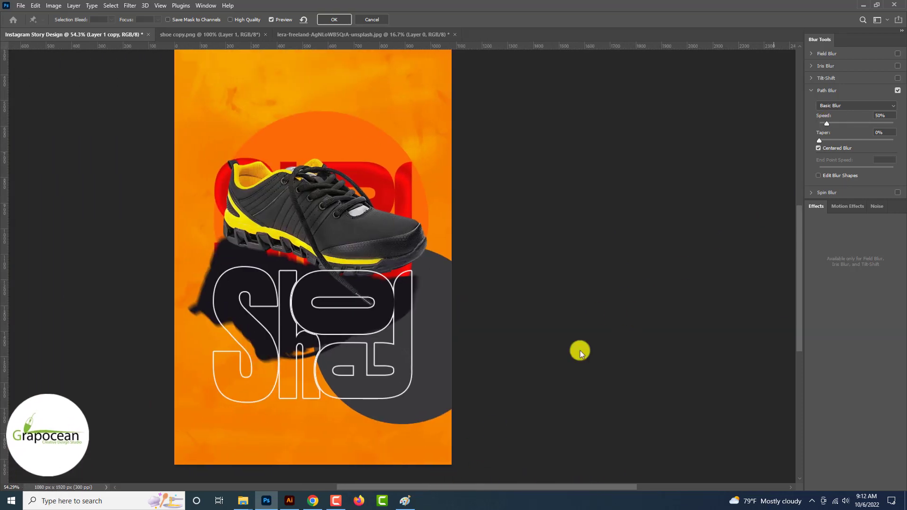
left_click_drag(826, 123, 834, 142)
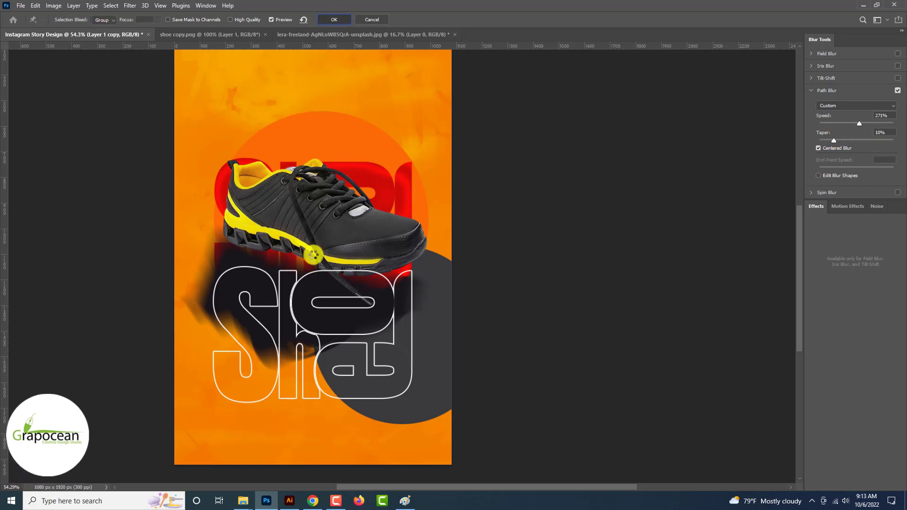
key("Return")
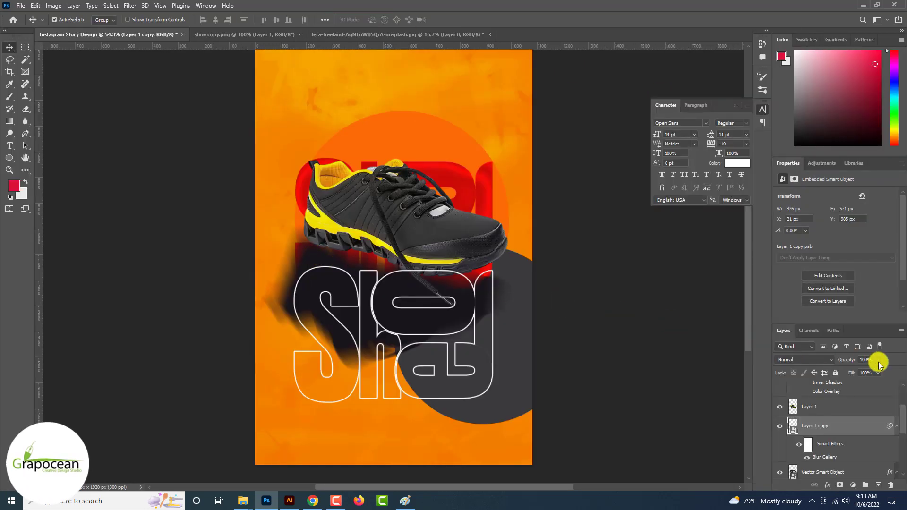
Lower the shadow layer's opacity to 55% and move it higher under the shoe
left_click_drag(877, 362, 859, 372)
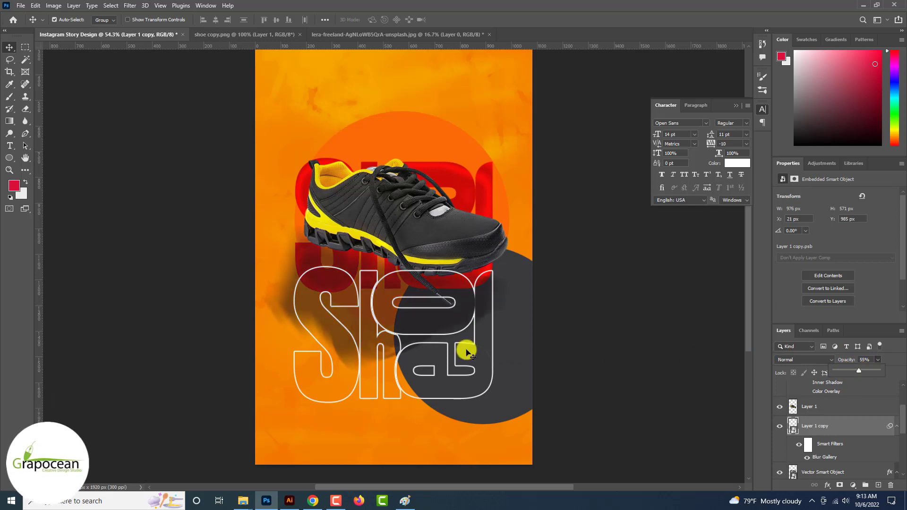
scroll(466, 352, "up", 1)
mouse_move(386, 345)
left_mouse_down()
mouse_move(401, 278)
mouse_move(375, 347)
mouse_move(384, 338)
left_mouse_up()
scroll(384, 338, "down", 6)
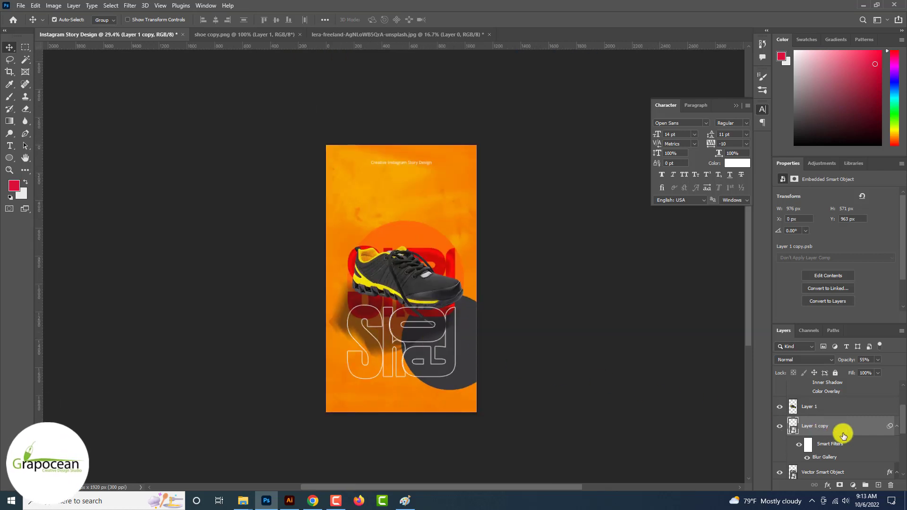
Strengthen the shadow's Path Blur to 500% speed and 7% taper
double_click(835, 458)
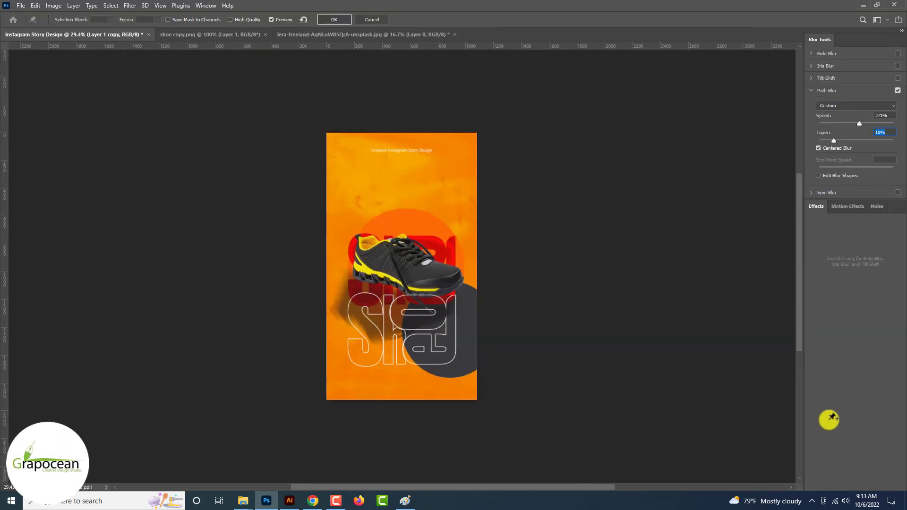
left_click_drag(836, 144, 830, 142)
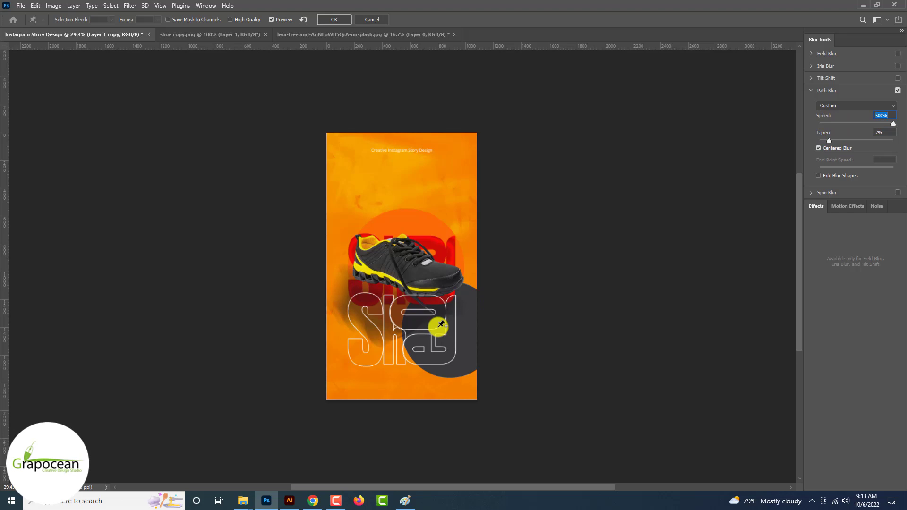
left_click(387, 293)
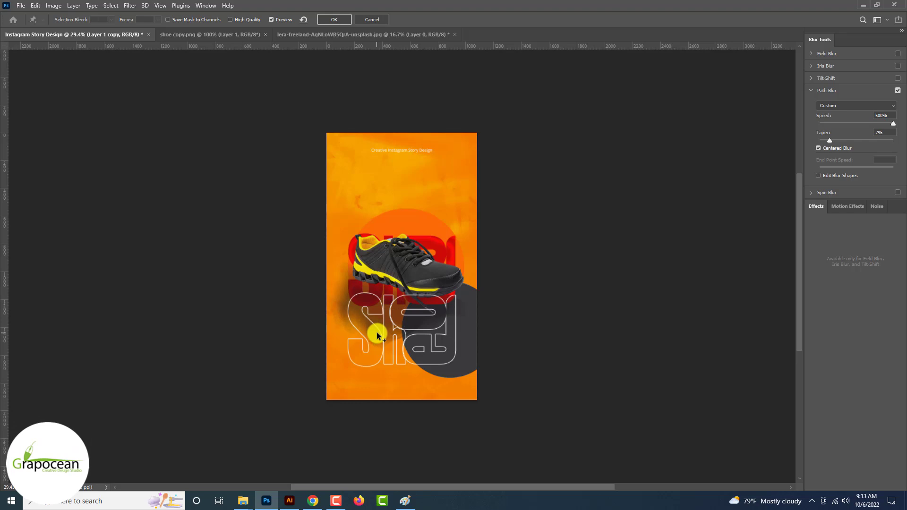
scroll(378, 336, "up", 3)
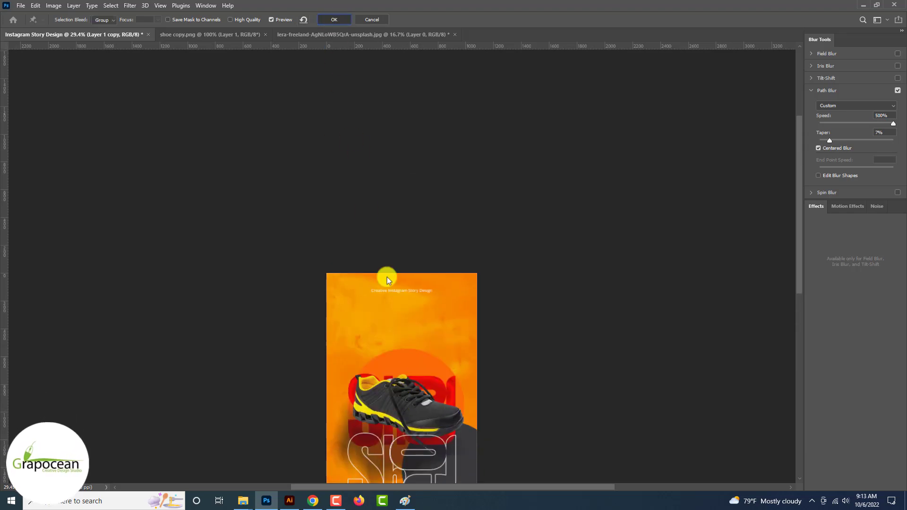
key("Return")
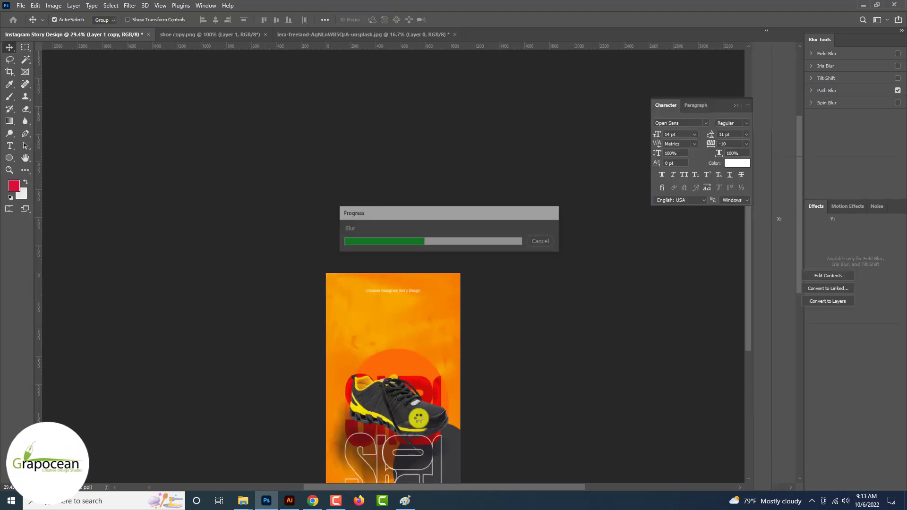
Move the shadow closer to the shoe and squash it to about 68% height
left_click_drag(370, 208, 369, 191)
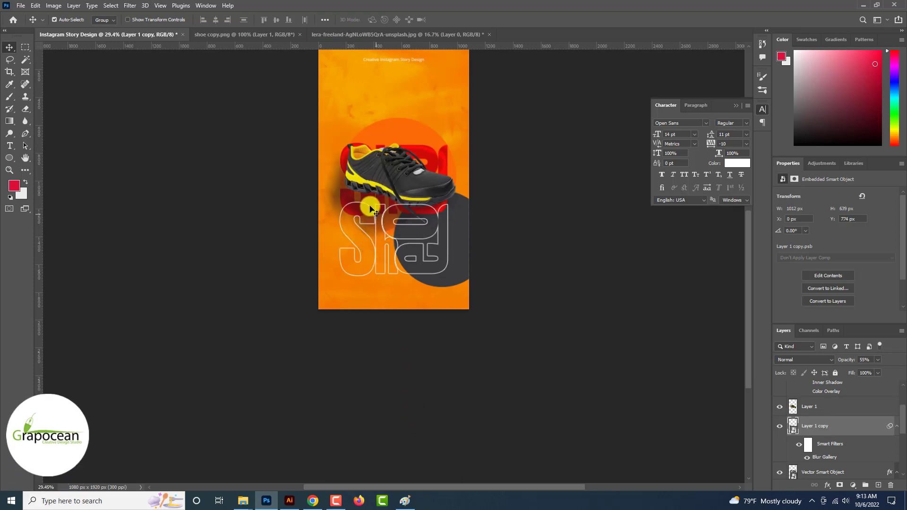
key("ctrl+t")
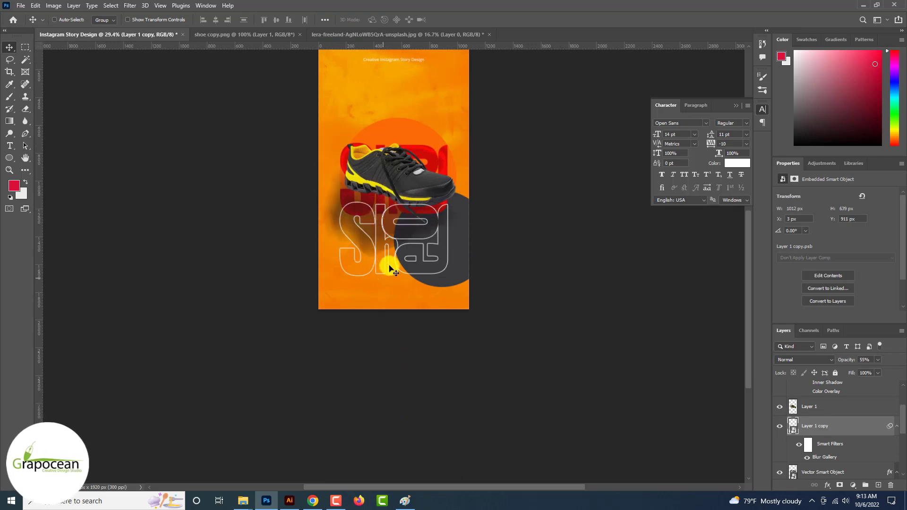
left_click(460, 251)
left_click_drag(386, 256, 388, 209)
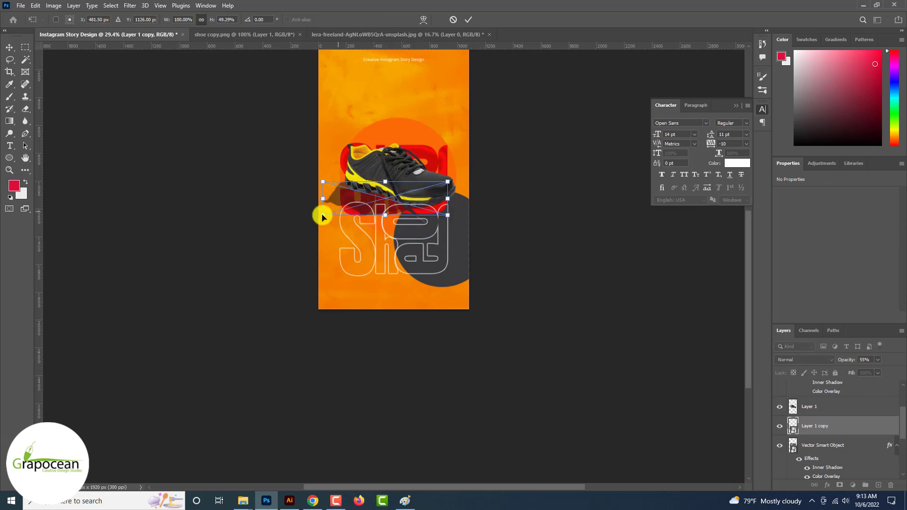
left_click_drag(330, 192, 334, 198)
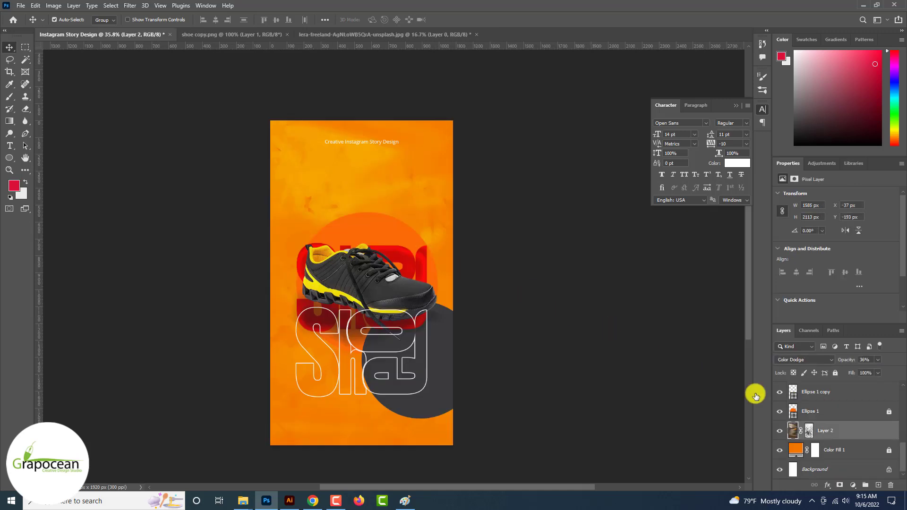
Change the Ellipse 1 circle's fill colour to red #ec0700
left_click(794, 411)
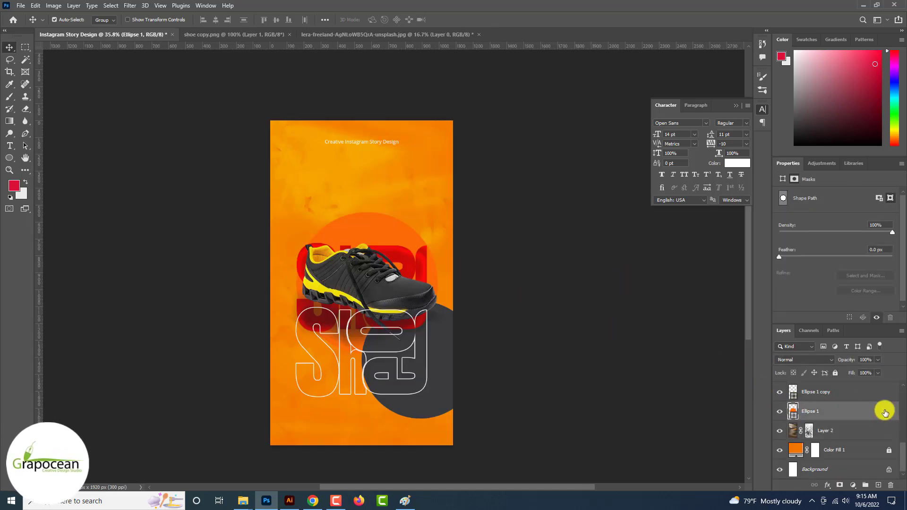
double_click(793, 413)
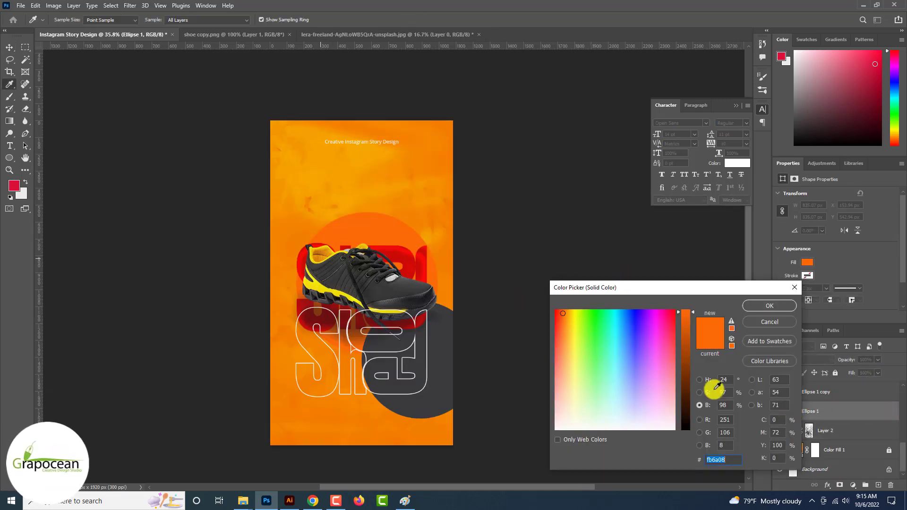
left_click(319, 283)
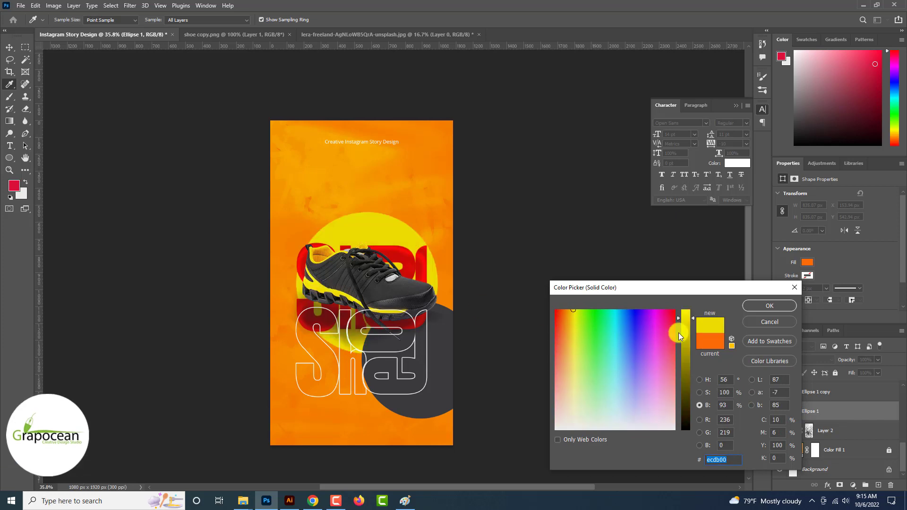
left_click(703, 432)
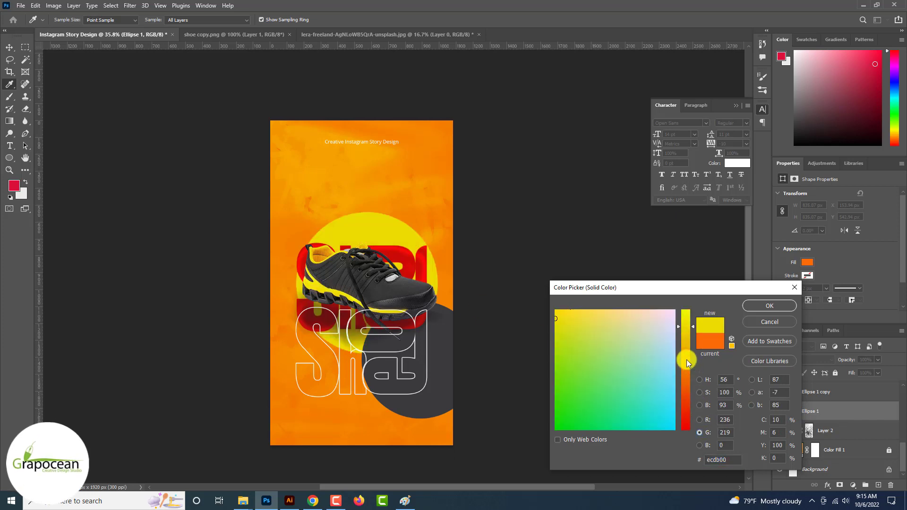
left_click_drag(687, 359, 693, 428)
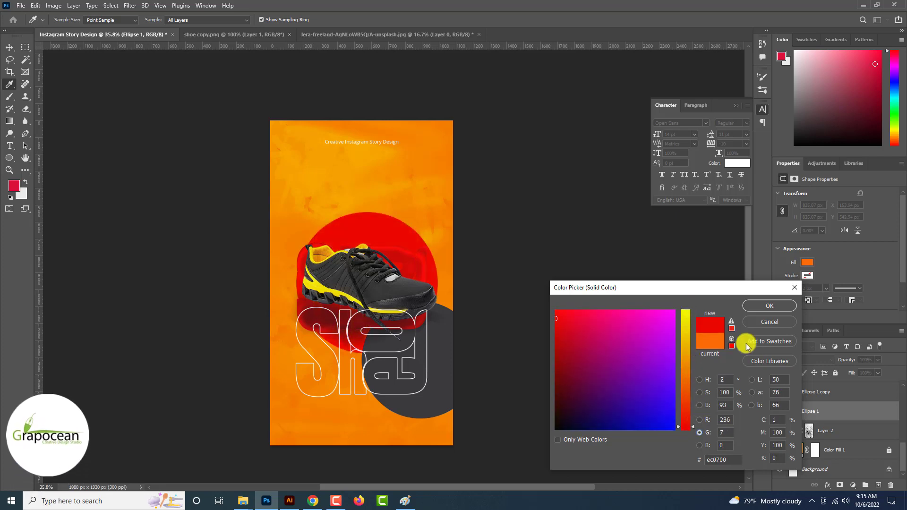
left_click(770, 306)
left_click(407, 257)
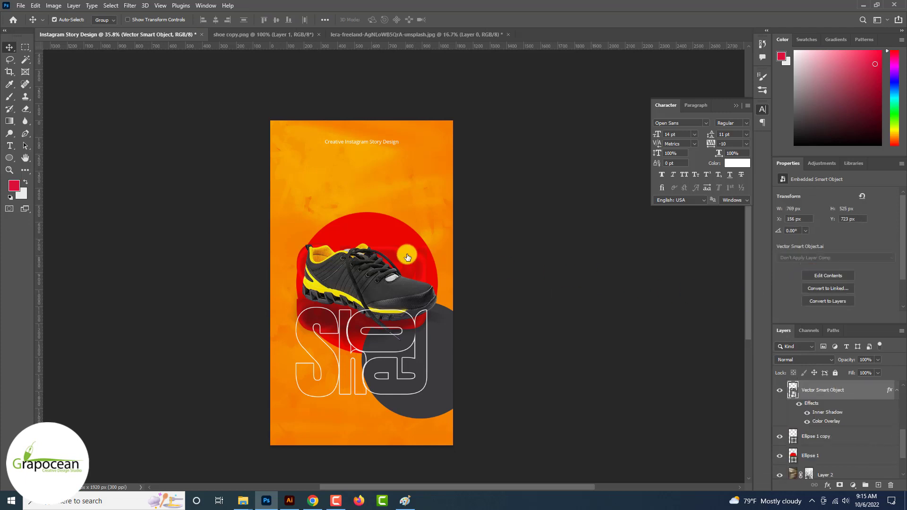
Give the Shoe lettering a yellow #eeff00 colour overlay sampled from the shoe and move it up
double_click(828, 422)
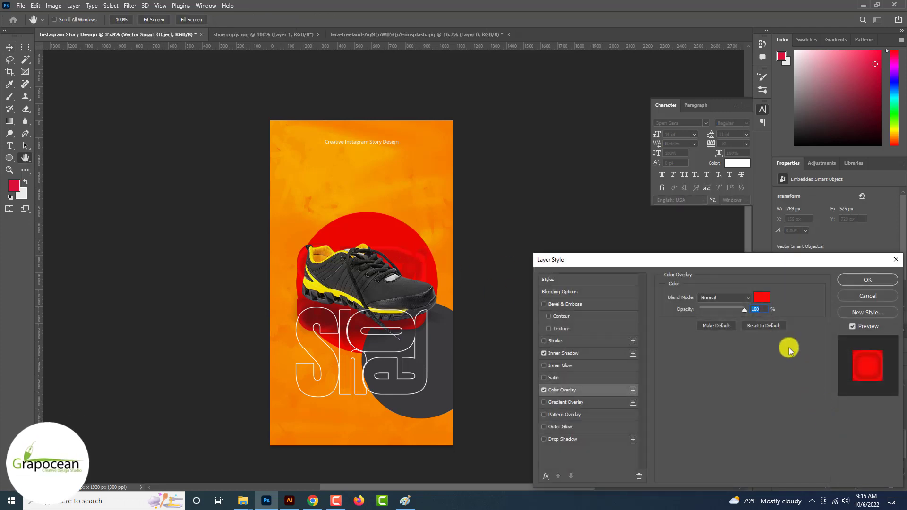
left_click(761, 297)
left_click(318, 285)
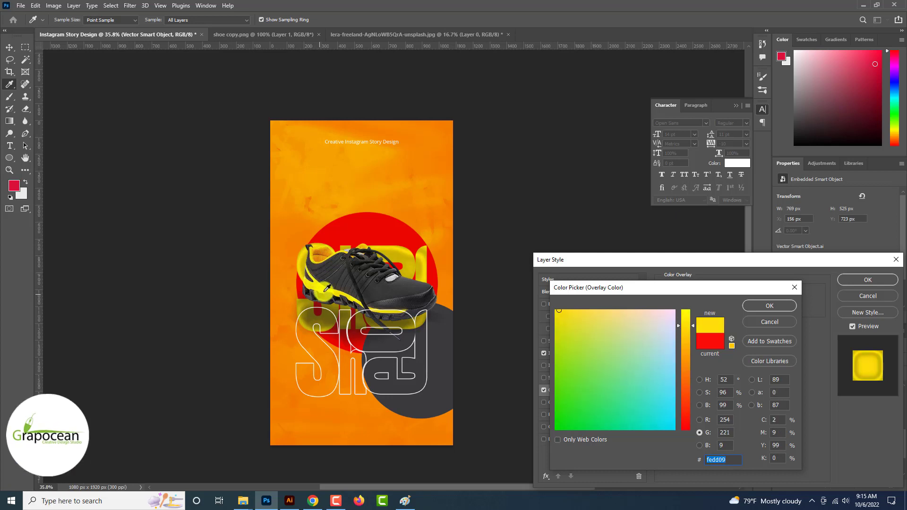
left_click(326, 288)
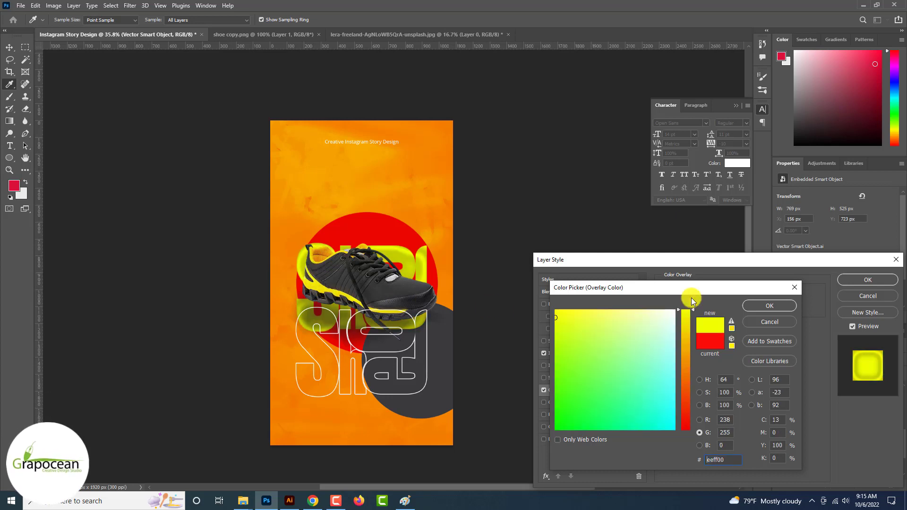
left_click(770, 306)
left_click(868, 280)
left_click_drag(410, 261, 412, 208)
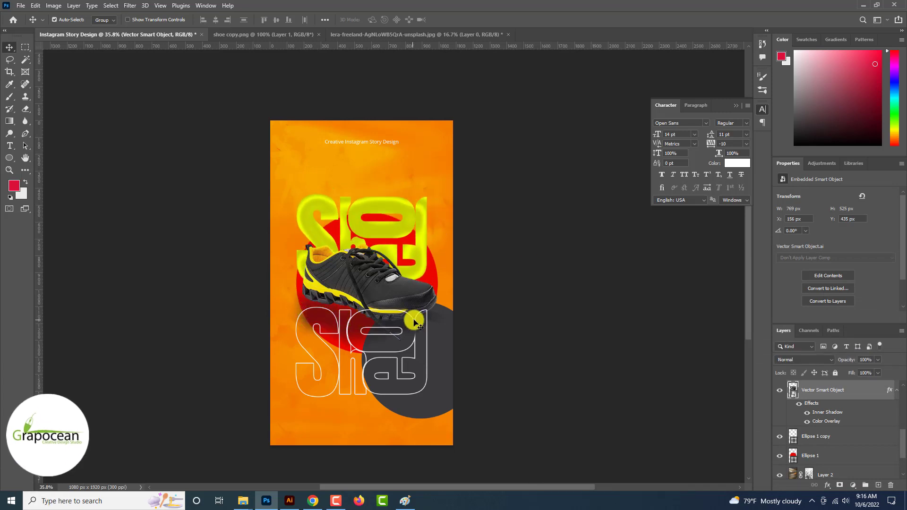
Nudge the blurred shoe shadow slightly left and down, then deselect it
left_click(414, 322)
left_click_drag(412, 305, 407, 308)
left_click(539, 374)
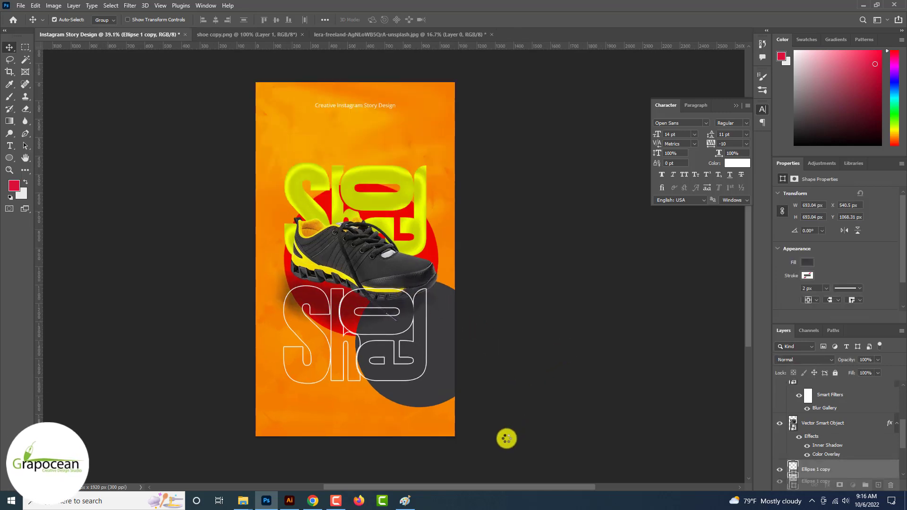
Shrink the circle copy to about 83%, remove its fill and add a white 4.68 px stroke
key("ctrl+t")
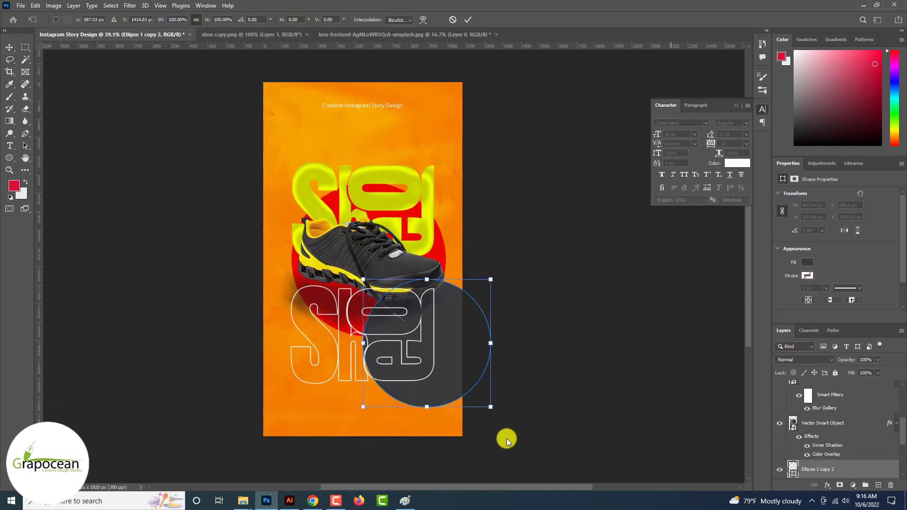
left_click_drag(491, 407, 482, 398)
left_click(13, 160)
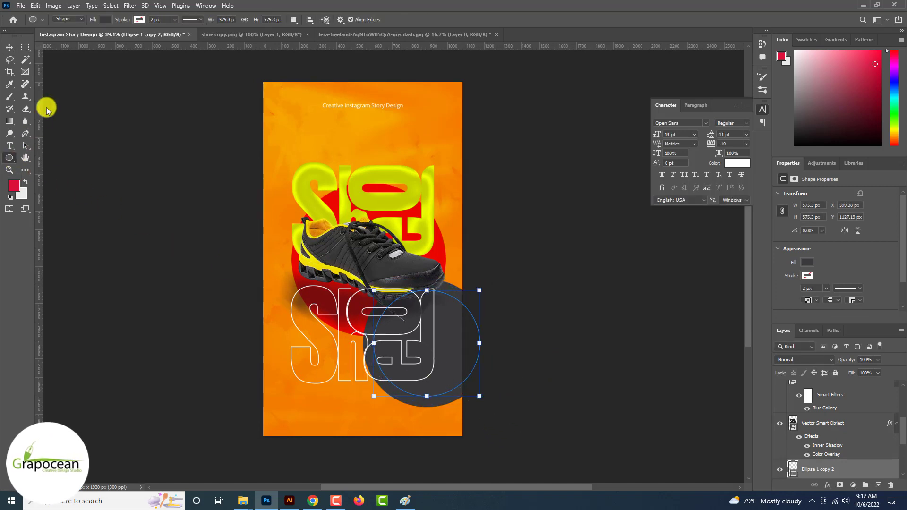
left_click(105, 20)
left_click(104, 22)
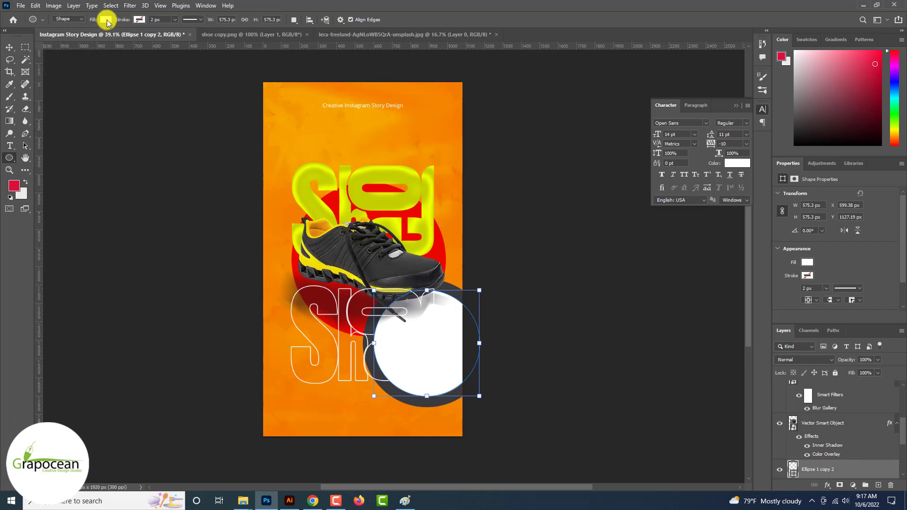
left_click(107, 21)
left_click(48, 38)
left_click(137, 19)
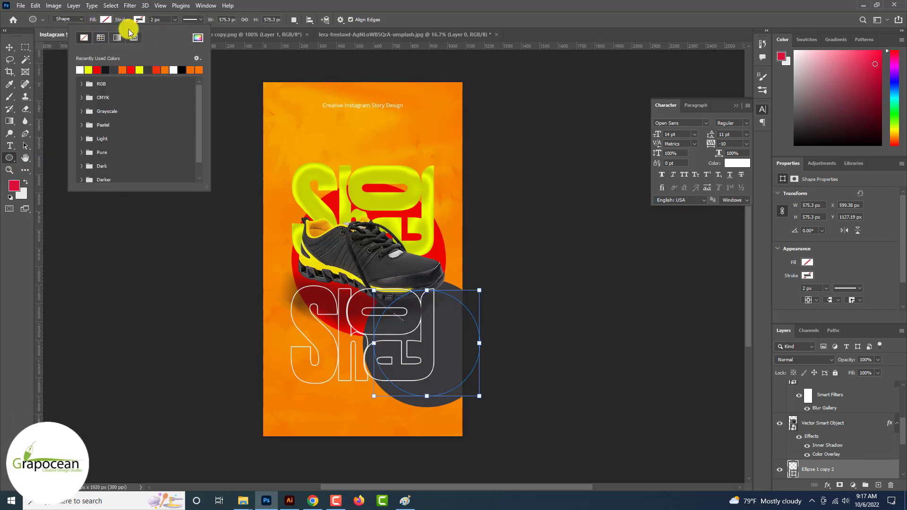
left_click(174, 21)
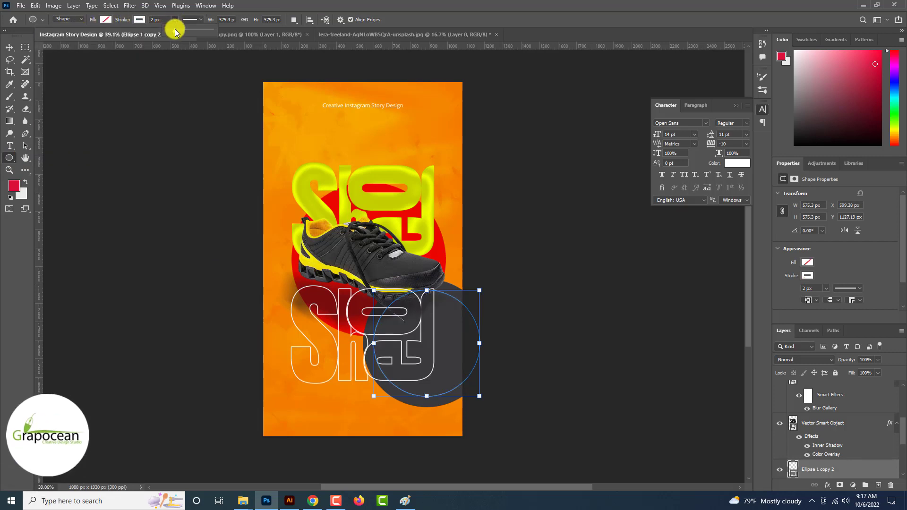
left_click_drag(175, 30, 174, 31)
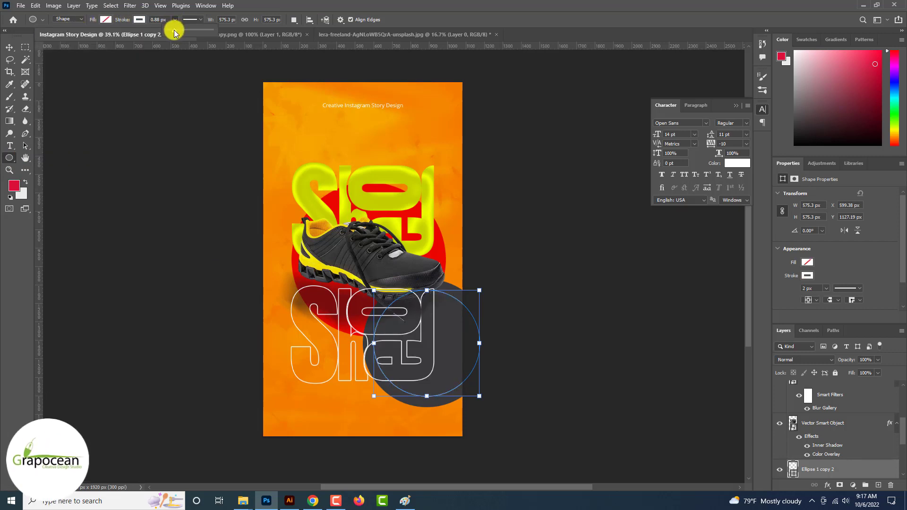
left_click(9, 47)
left_click_drag(832, 469, 881, 481)
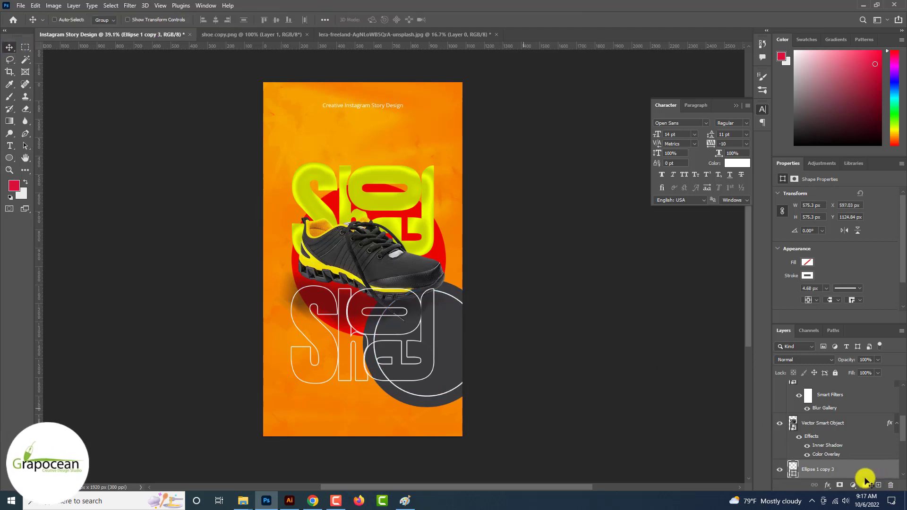
Make progressively smaller concentric ring copies, the innermost at 455 px
key("ctrl+t")
mouse_move(486, 399)
left_mouse_down()
mouse_move(474, 389)
mouse_move(481, 395)
left_mouse_up()
left_click_drag(867, 466, 878, 485)
key("ctrl+t")
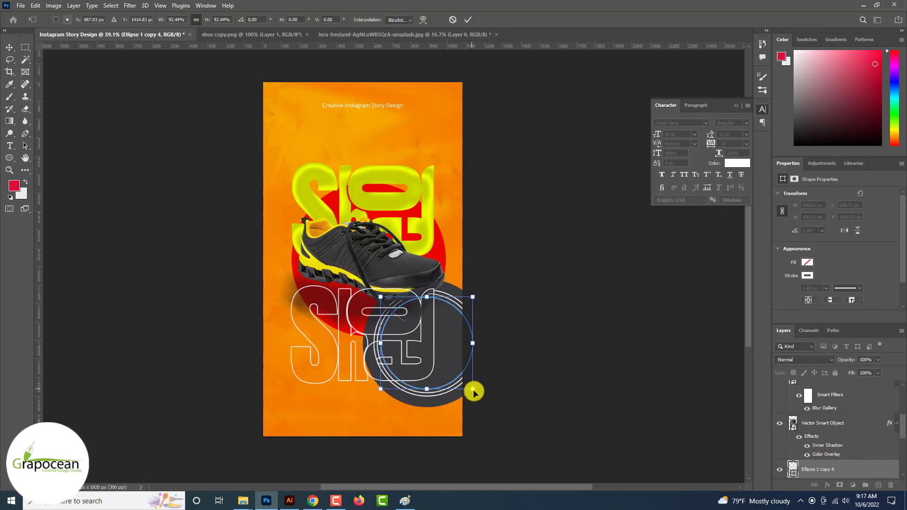
left_click(467, 19)
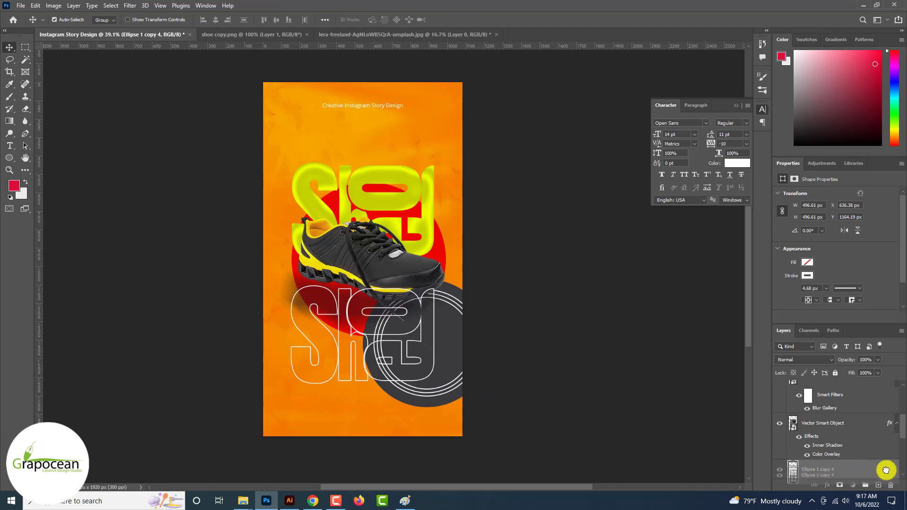
left_click_drag(880, 484, 879, 485)
key("ctrl+t")
left_click_drag(477, 387, 472, 385)
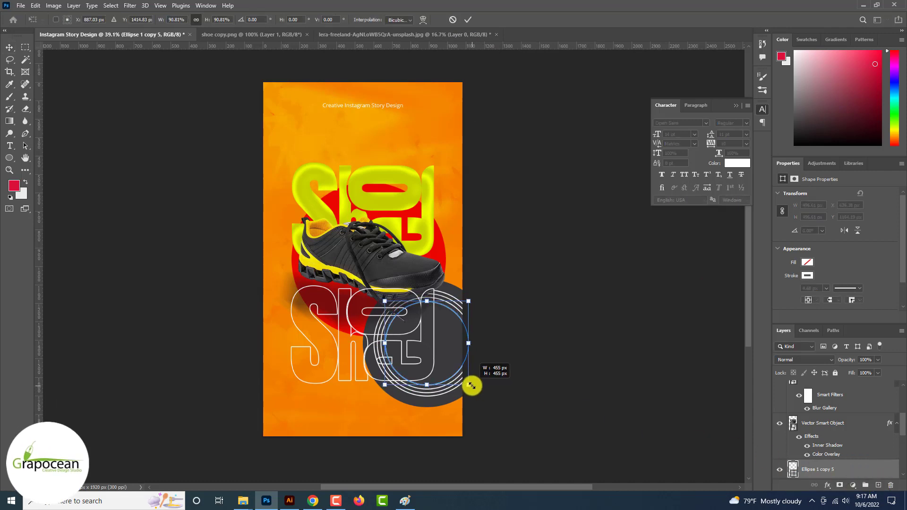
scroll(837, 449, "down", 3)
Convert all ring layers into one smart object and warp it into sweeping curved lines
left_click(828, 412, "shift")
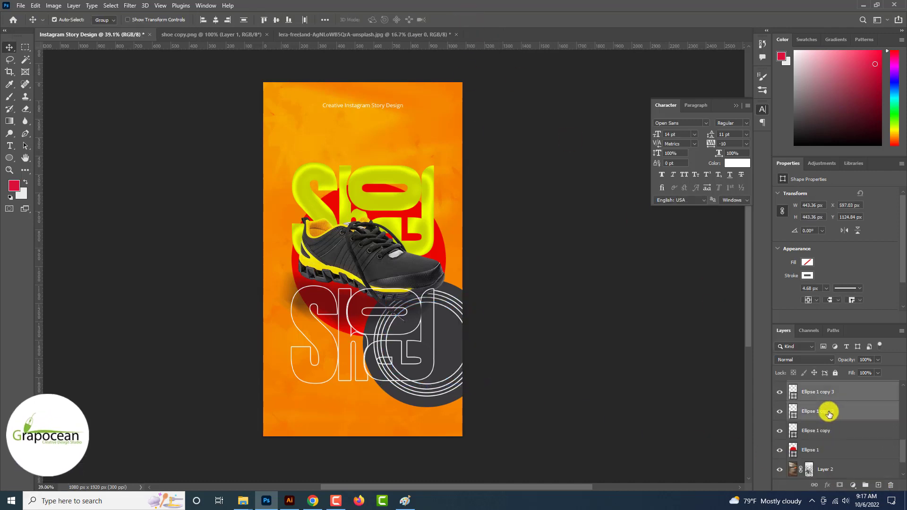
left_click(780, 431)
left_click(779, 431)
right_click(825, 415)
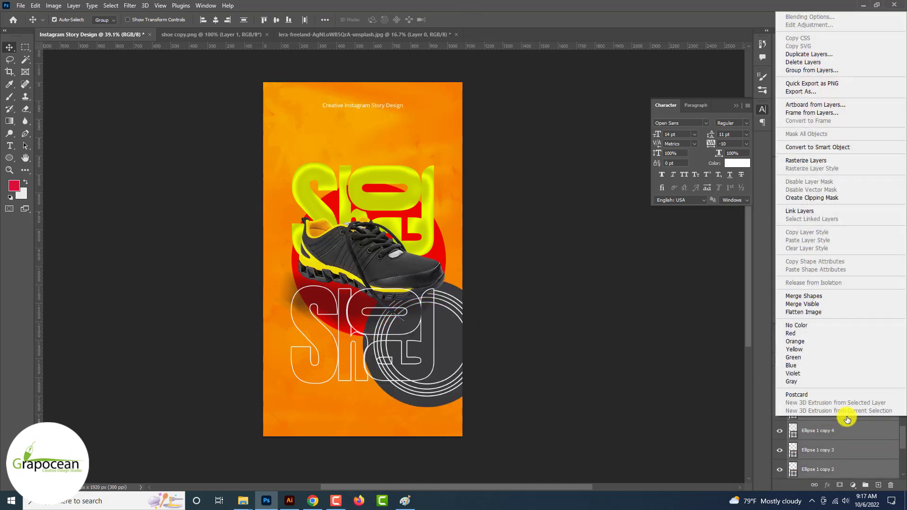
left_click(810, 146)
key("ctrl+t")
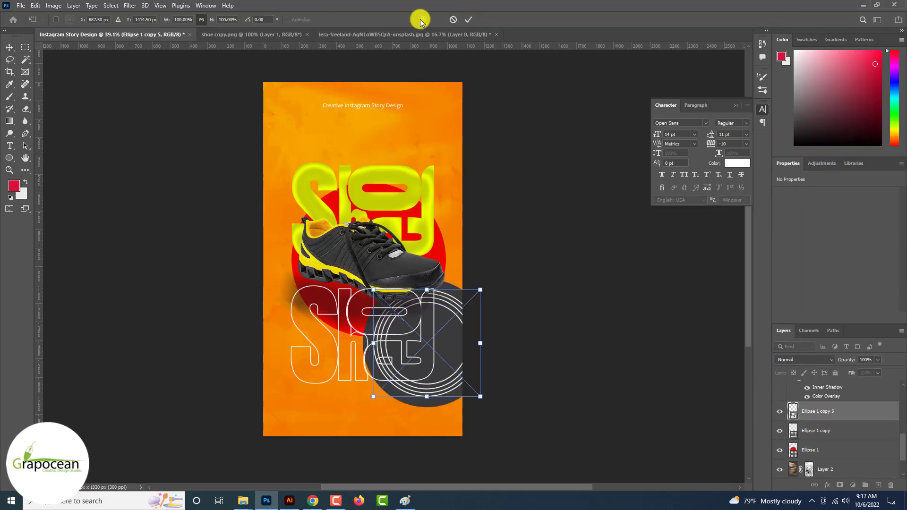
left_click(421, 20)
left_click_drag(472, 302, 435, 335)
left_click_drag(391, 375, 453, 325)
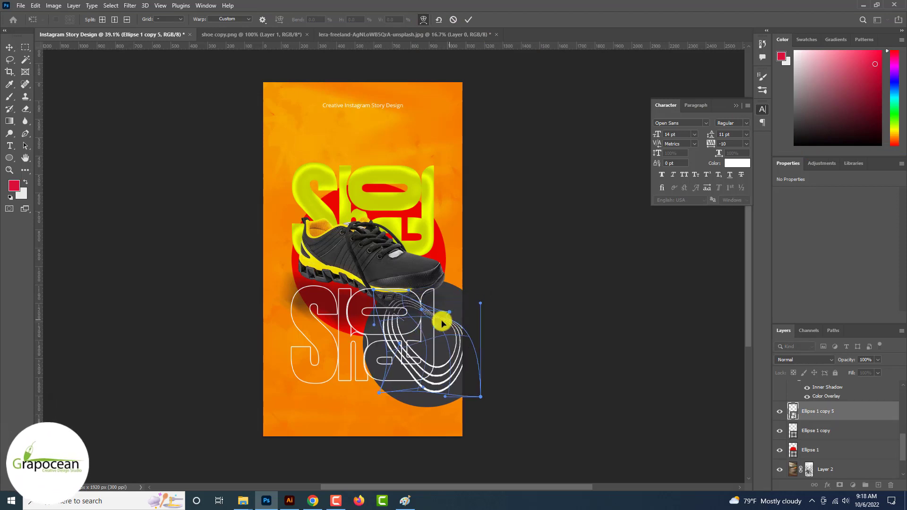
left_click(468, 20)
Position the curved lines on the dark circle's right edge, then deselect
scroll(381, 437, "up", 3)
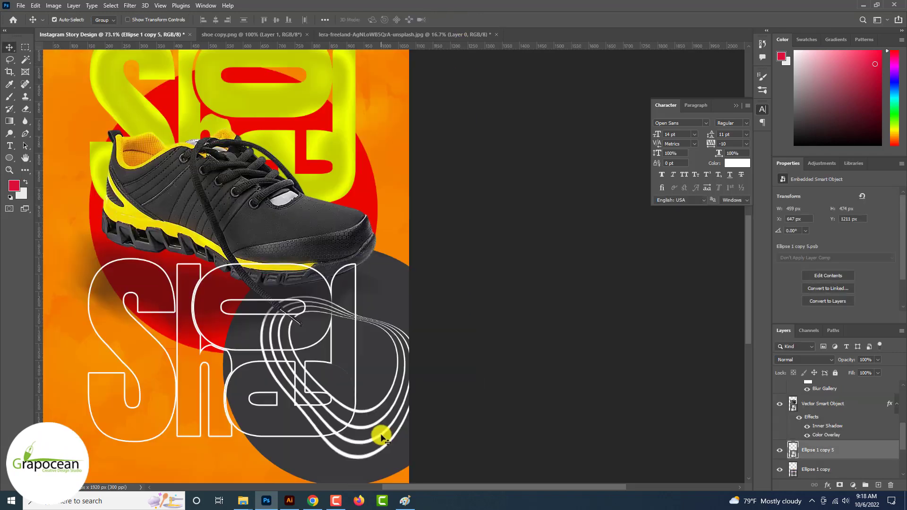
left_click_drag(382, 437, 428, 470)
scroll(430, 468, "down", 2)
scroll(420, 443, "up", 2)
left_click(390, 376)
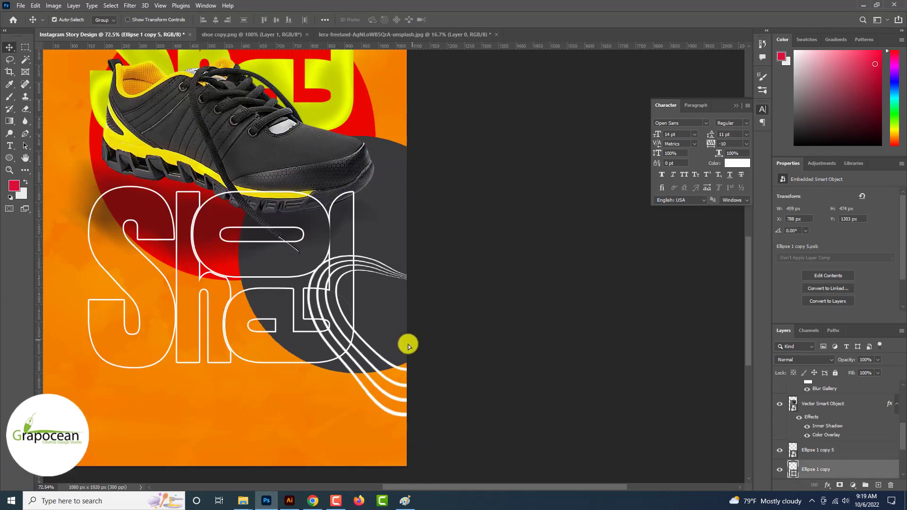
left_click_drag(391, 366, 443, 334)
scroll(521, 407, "down", 2)
left_click(522, 407)
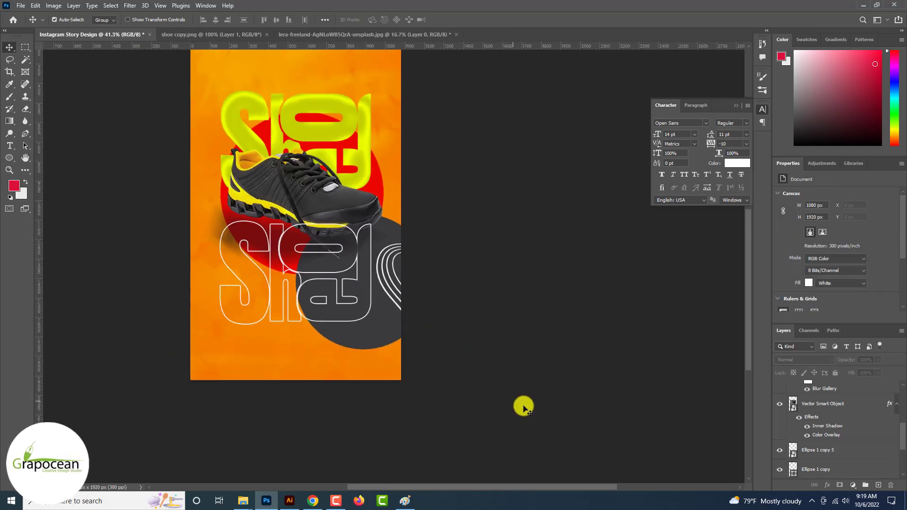
scroll(523, 407, "up", 3)
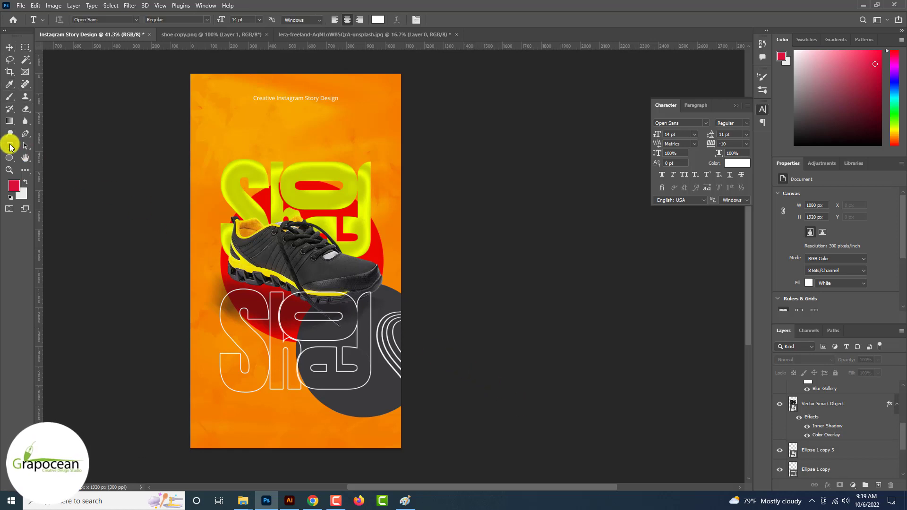
Add a narrow 4 pt Lorem ipsum paragraph centred below the top title
left_click_drag(220, 128, 376, 159)
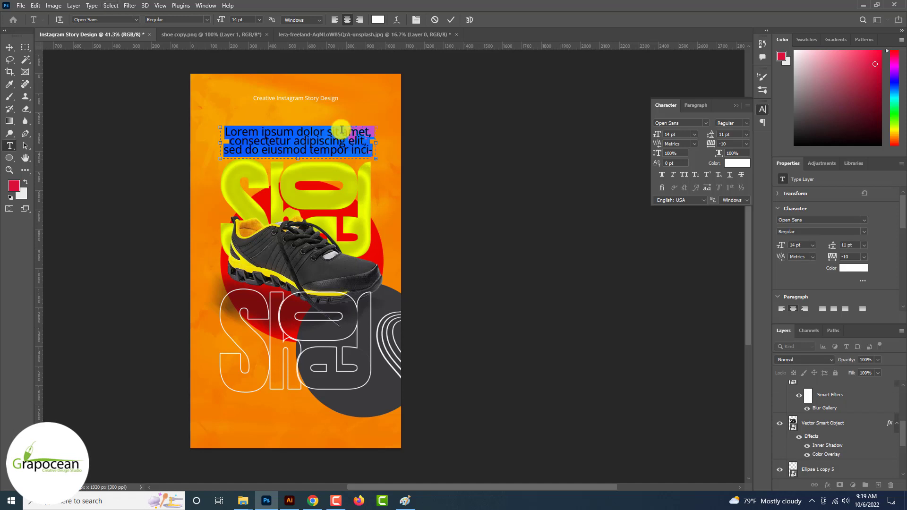
left_click_drag(220, 20, 214, 20)
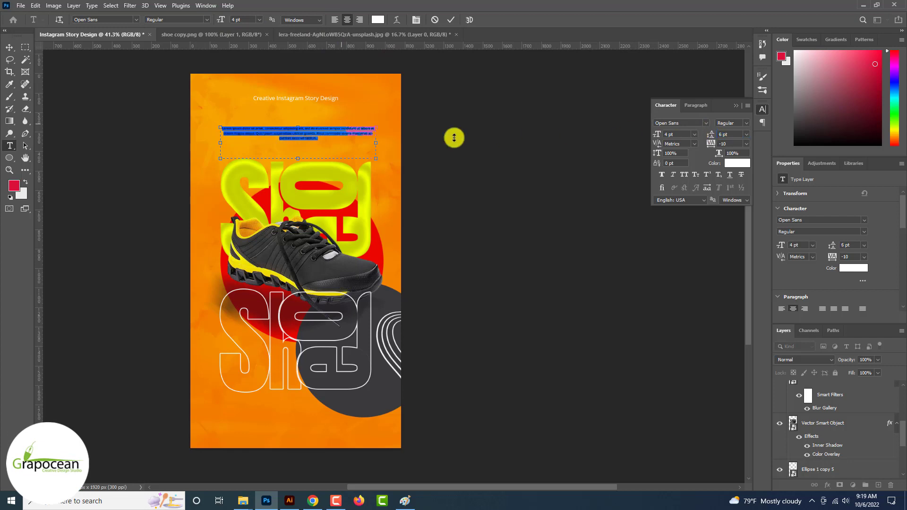
left_click_drag(378, 139, 351, 139)
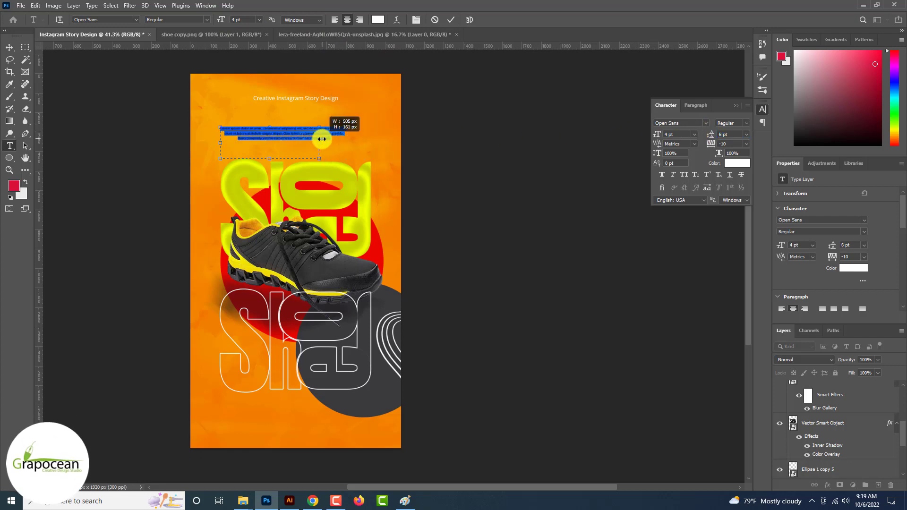
left_click(11, 48)
left_click_drag(290, 137, 316, 149)
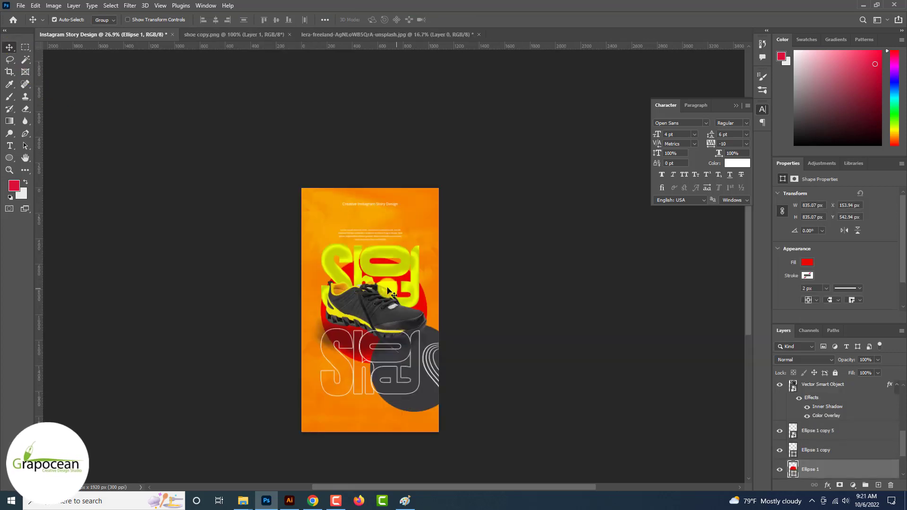
scroll(387, 287, "up", 6)
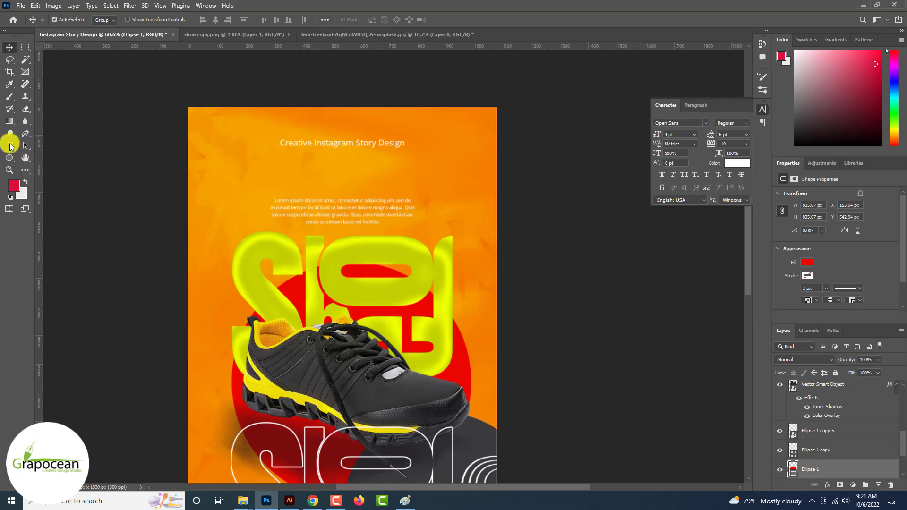
Type a 'Design Story' heading at 30 pt SemiBold with Optical kerning
left_click(323, 170)
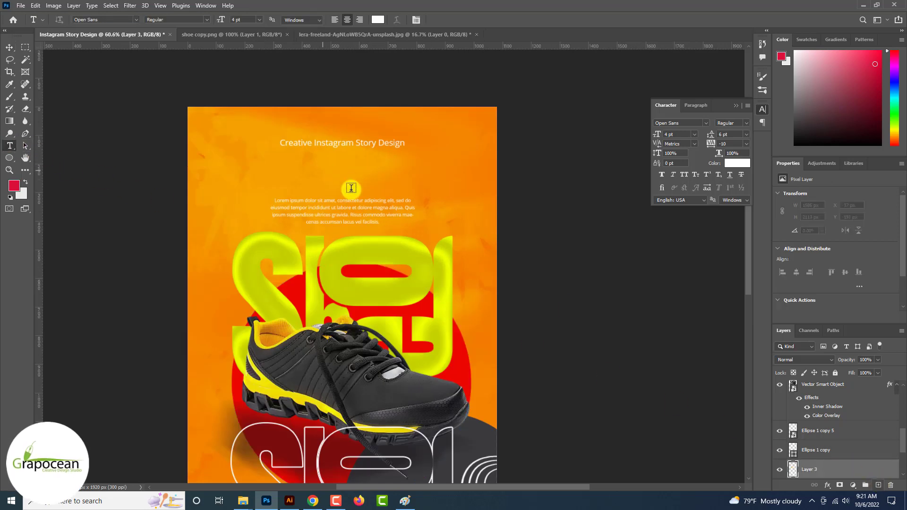
type("Design")
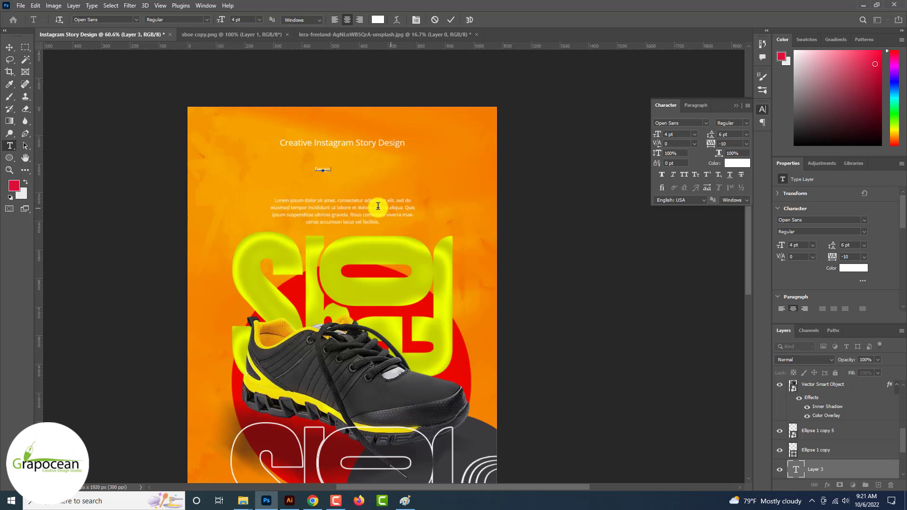
type(" Story")
key("ctrl+a")
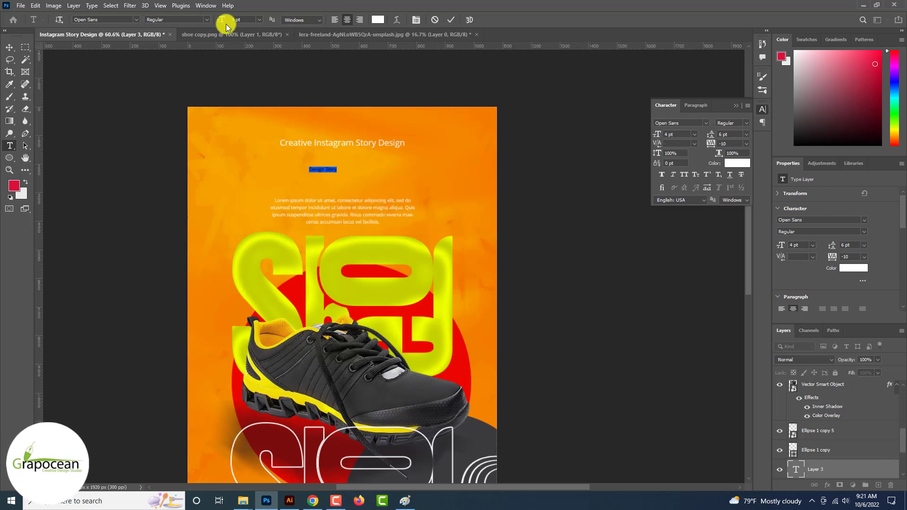
mouse_move(226, 24)
left_mouse_down()
mouse_move(259, 29)
mouse_move(231, 27)
left_mouse_up()
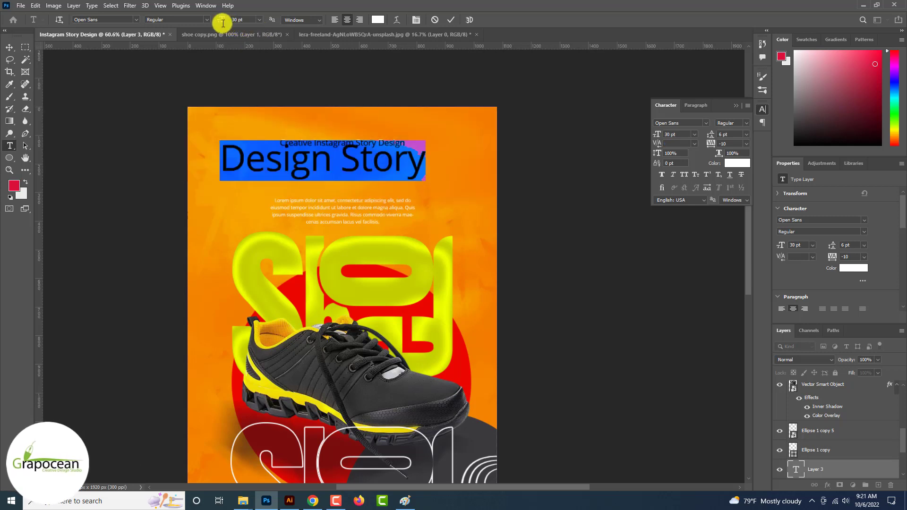
left_click(208, 23)
left_click(183, 60)
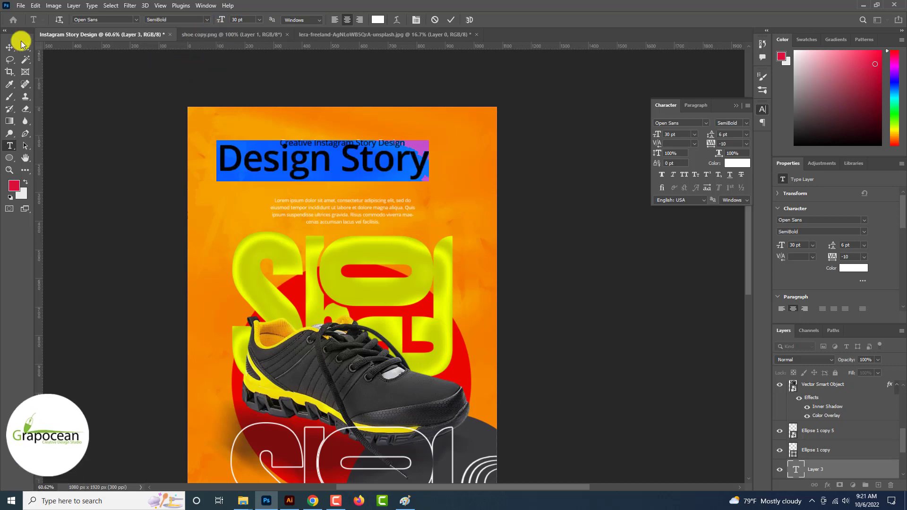
left_click(681, 143)
left_click(683, 152)
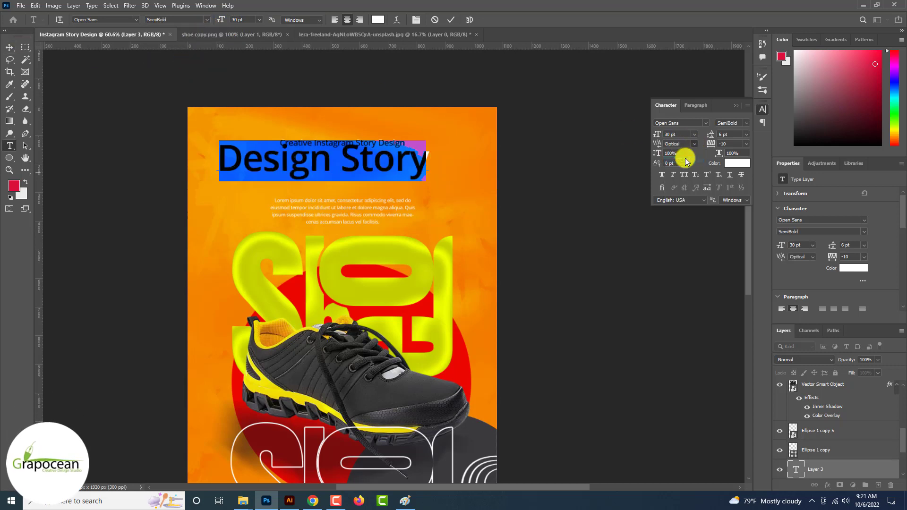
left_click(9, 48)
Move the Design Story heading right and down and scale it to about 72%
left_click_drag(352, 161, 369, 169)
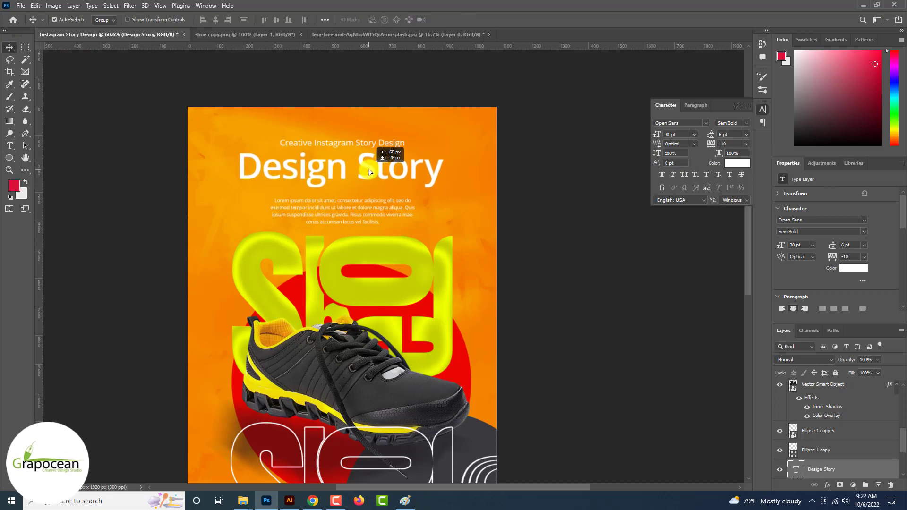
scroll(432, 186, "down", 2)
scroll(432, 186, "down", 3)
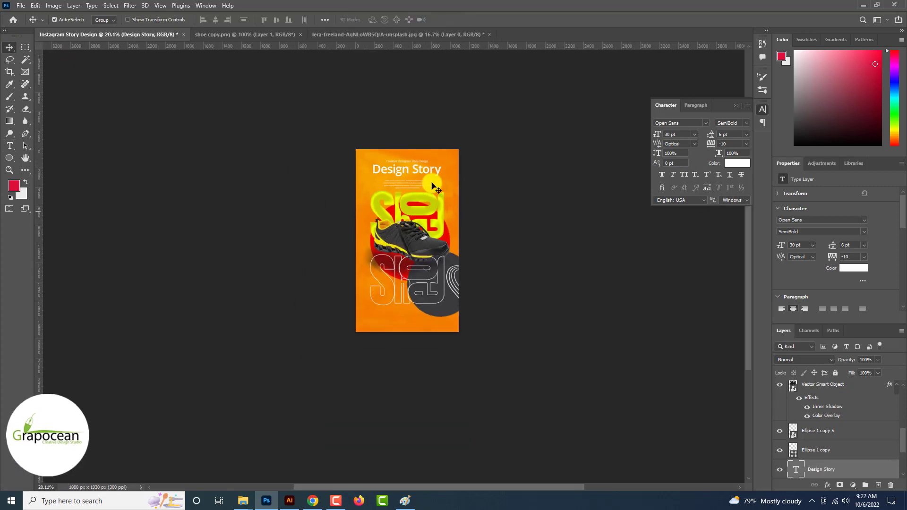
scroll(434, 179, "up", 1)
scroll(436, 177, "up", 2)
key("ctrl+t")
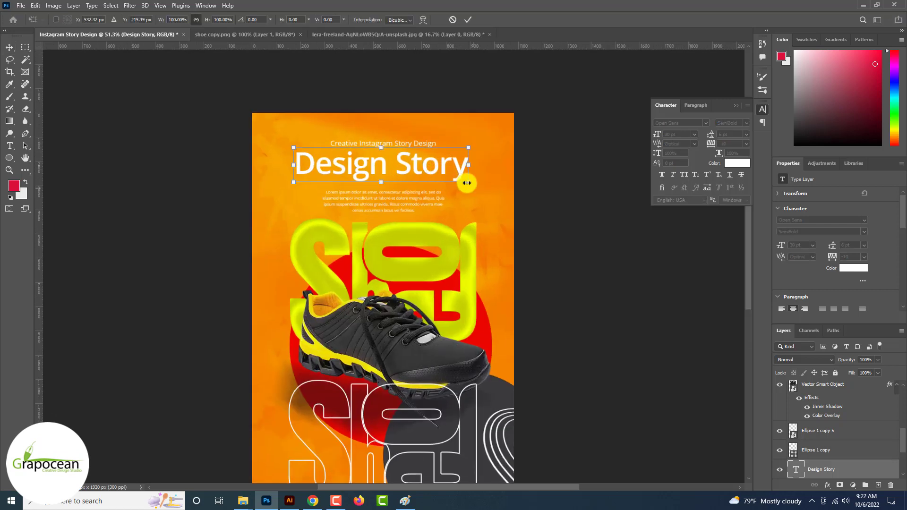
left_click_drag(463, 179, 420, 181)
scroll(424, 178, "down", 3)
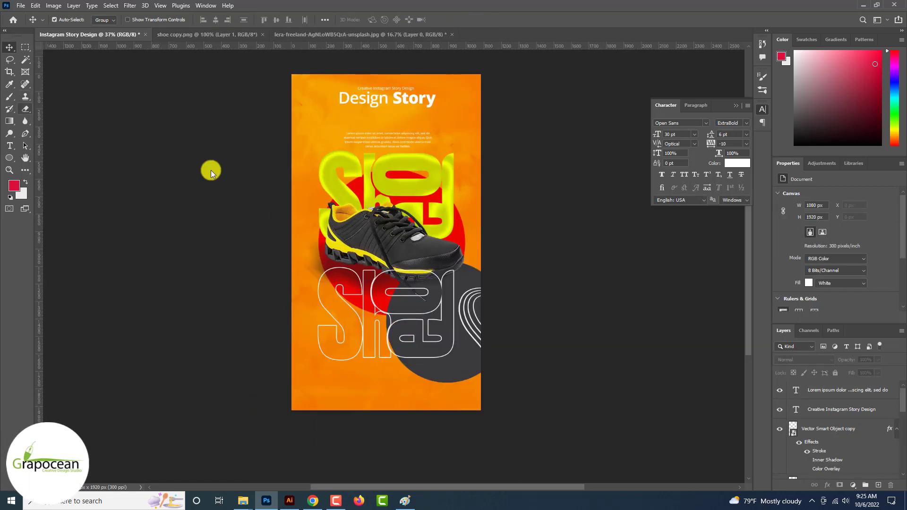
Open the envelope icon PNG and drag it into the story design
left_click(20, 6)
left_click(28, 23)
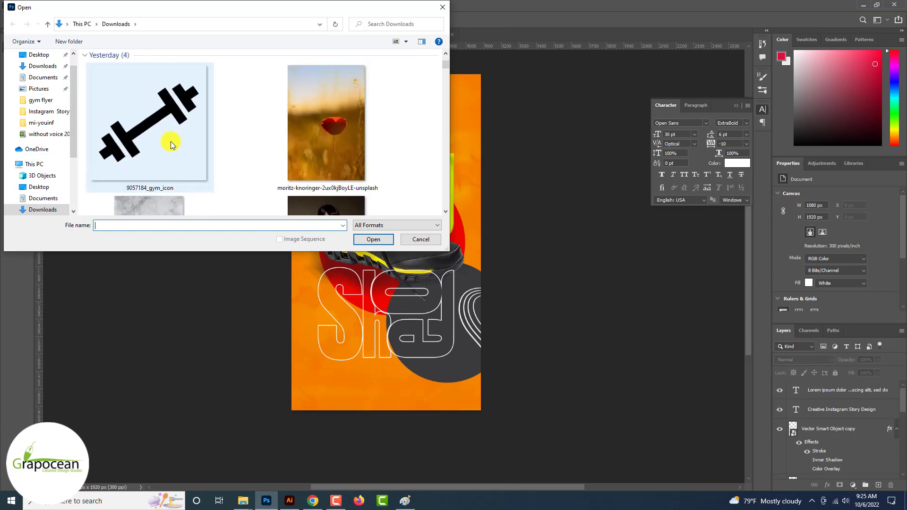
left_click(171, 141)
left_click(370, 239)
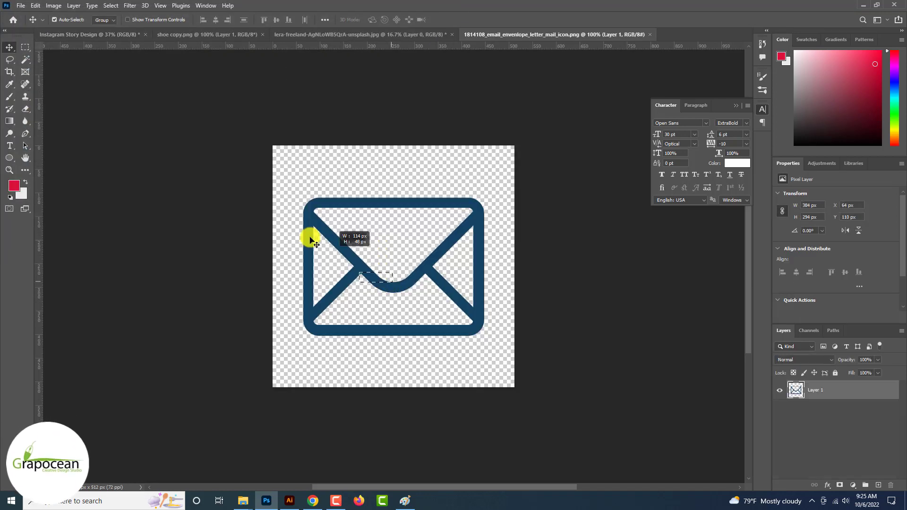
left_click_drag(335, 239, 249, 174)
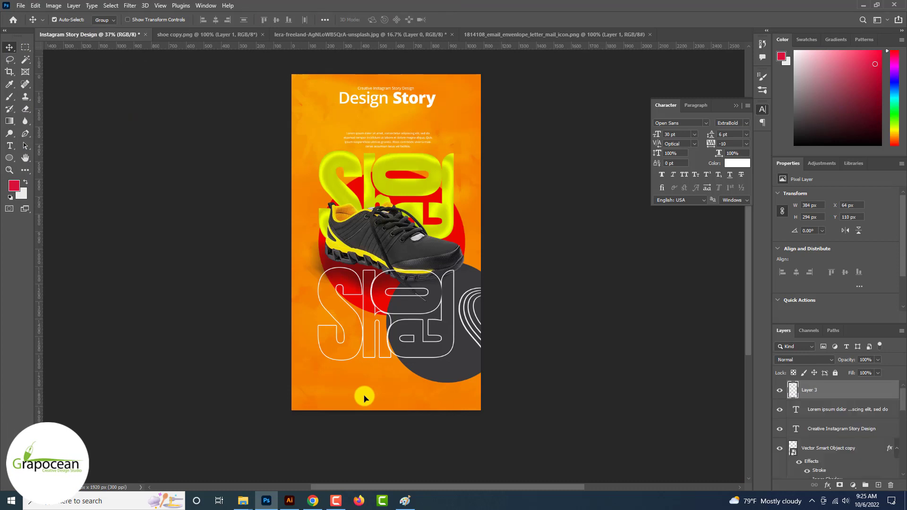
Scale the envelope to about a quarter size and place it at the lower left
key("ctrl+t")
left_click_drag(382, 415, 263, 399)
scroll(357, 397, "up", 8)
left_click(466, 20)
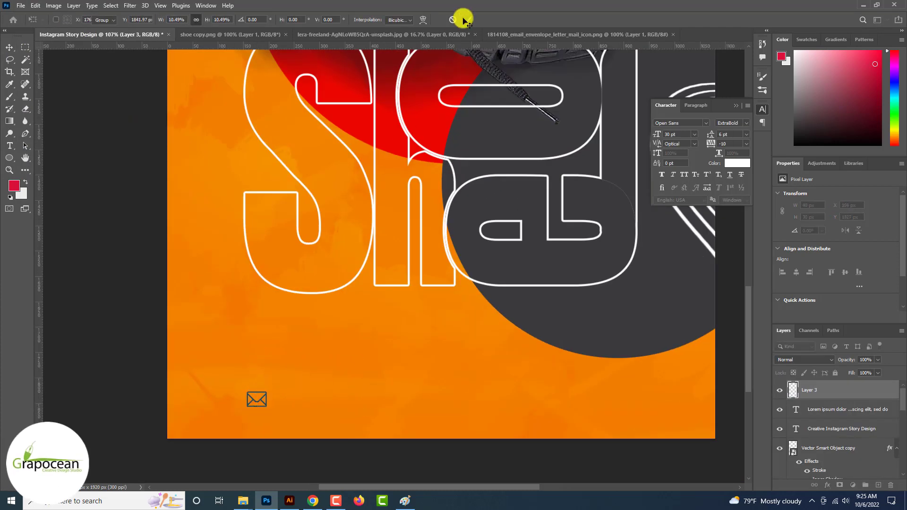
scroll(263, 399, "up", 4)
scroll(257, 369, "up", 9)
left_click_drag(270, 347, 278, 344)
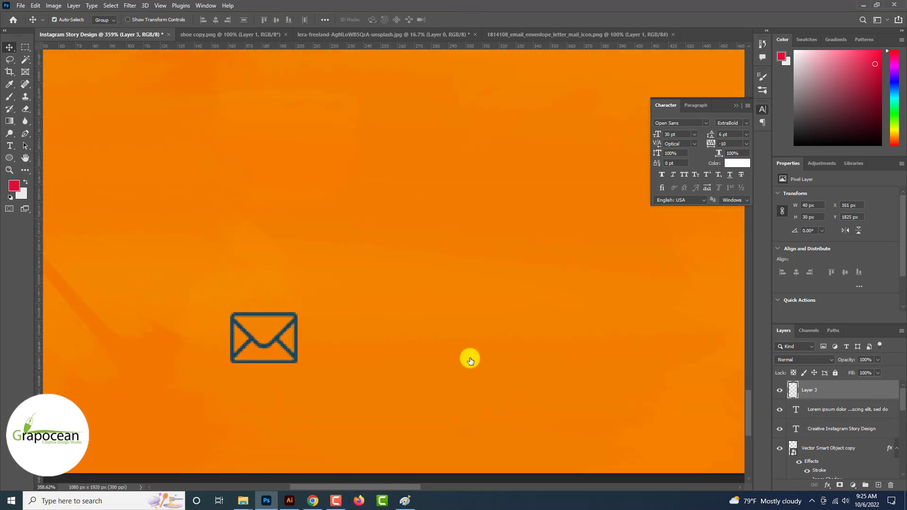
Give the envelope layer a yellow Color Overlay style
right_click(863, 391)
left_click(770, 91)
left_click(573, 397)
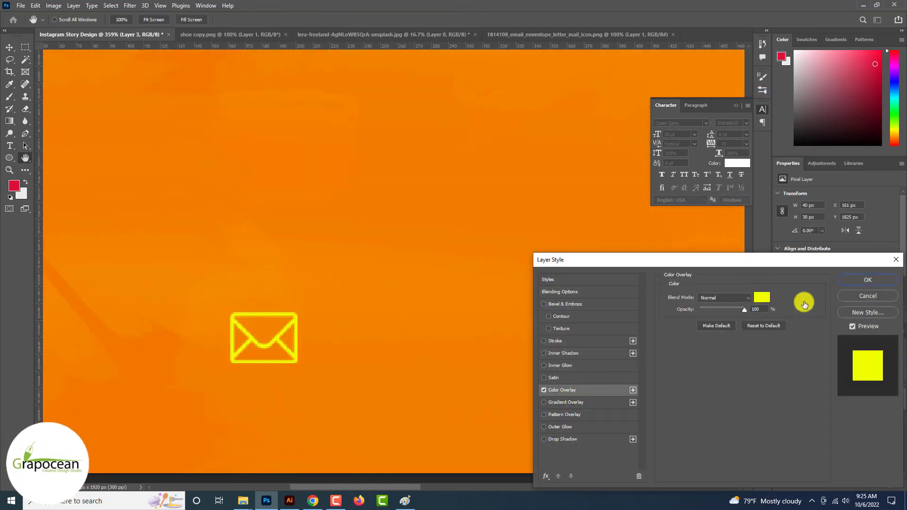
left_click(869, 277)
scroll(341, 331, "down", 12)
scroll(341, 333, "down", 4)
scroll(282, 301, "up", 8)
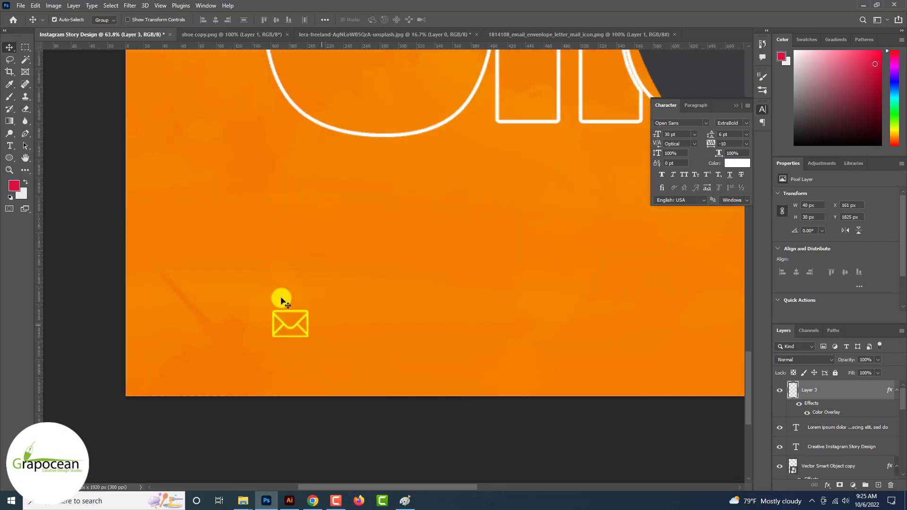
left_click(14, 148)
Type the contact e-mail address beside the envelope and set it to 3 pt Regular
left_click(376, 336)
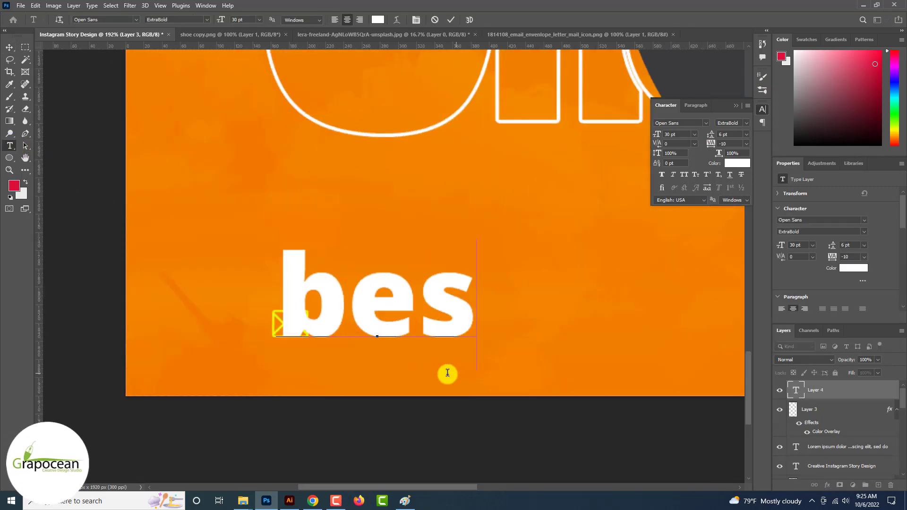
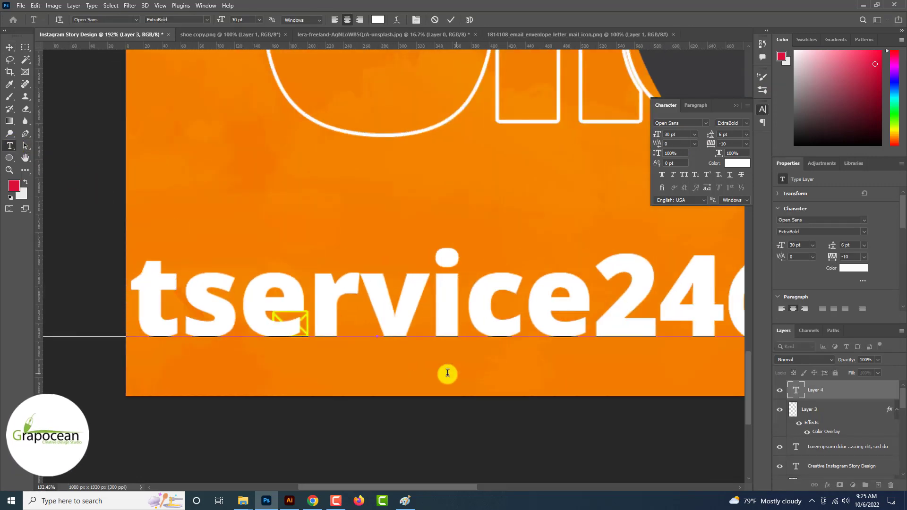
key("ctrl+a")
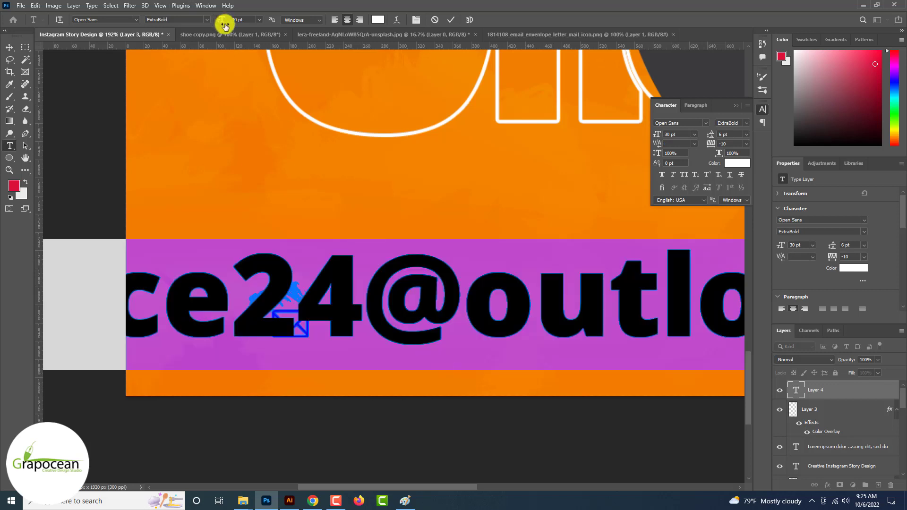
left_click_drag(224, 26, 198, 19)
left_click(206, 19)
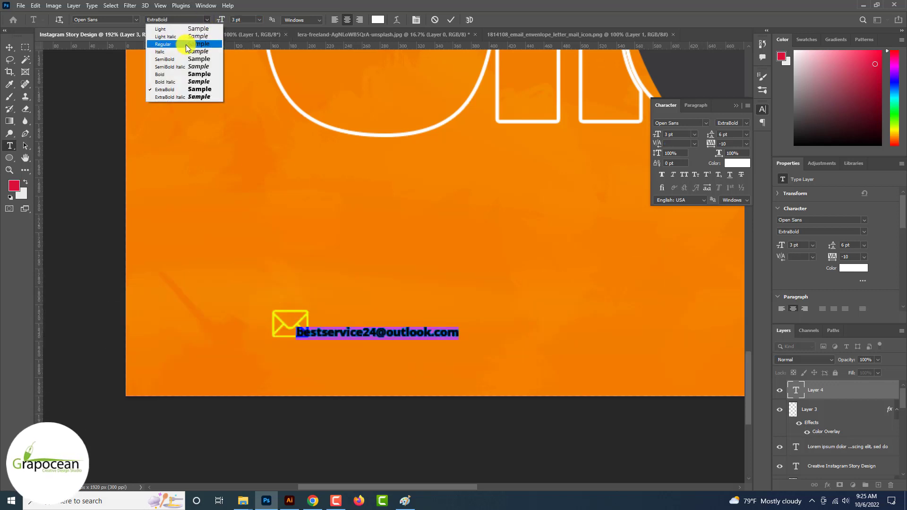
left_click(186, 44)
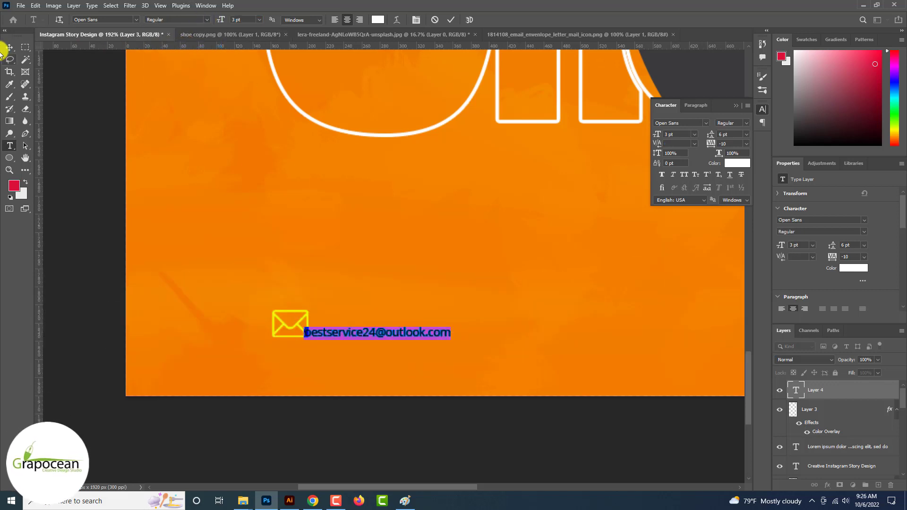
Colour the e-mail text with the envelope's yellow and nudge it slightly upward
left_click(378, 20)
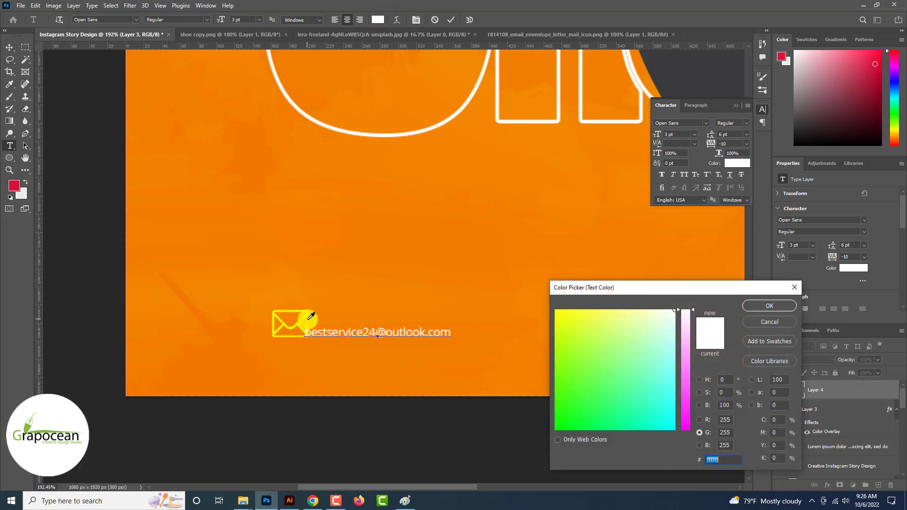
left_click(297, 316)
left_click(770, 307)
left_click(10, 47)
left_click_drag(388, 333, 384, 325)
scroll(384, 325, "down", 5)
scroll(283, 353, "up", 8)
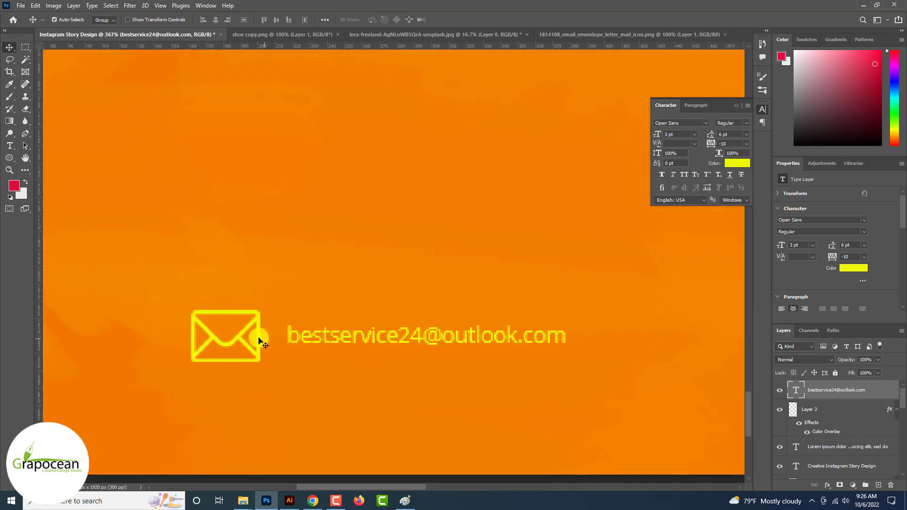
Scale the envelope down to about 67% and move it right beside the e-mail text
left_click(259, 341, "ctrl")
key("ctrl+t")
mouse_move(265, 362)
left_mouse_down()
mouse_move(241, 350)
mouse_move(258, 365)
left_mouse_up()
scroll(245, 345, "up", 5)
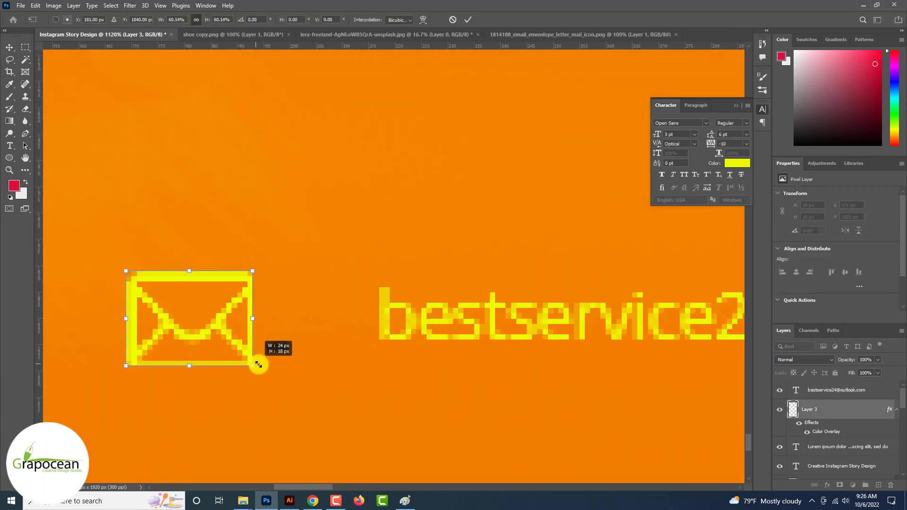
left_click(468, 19)
left_click_drag(232, 306, 310, 302)
scroll(406, 379, "down", 8)
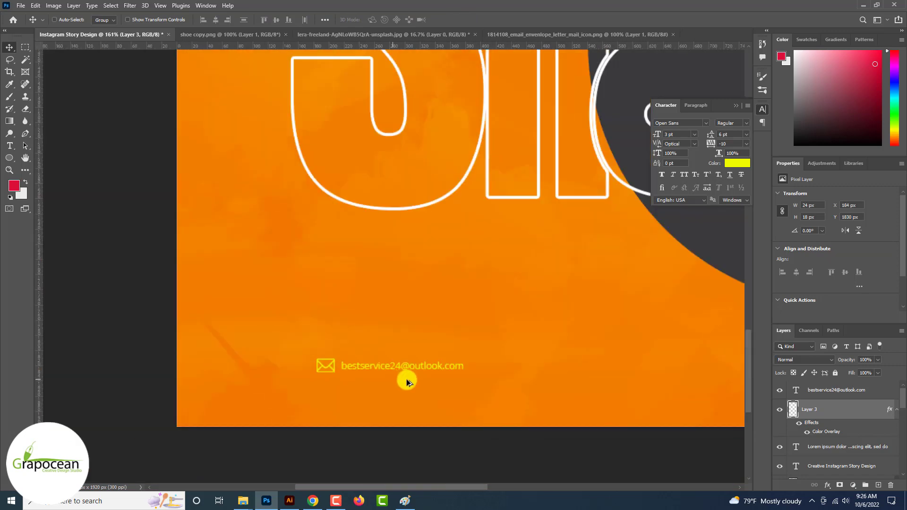
scroll(406, 379, "up", 5)
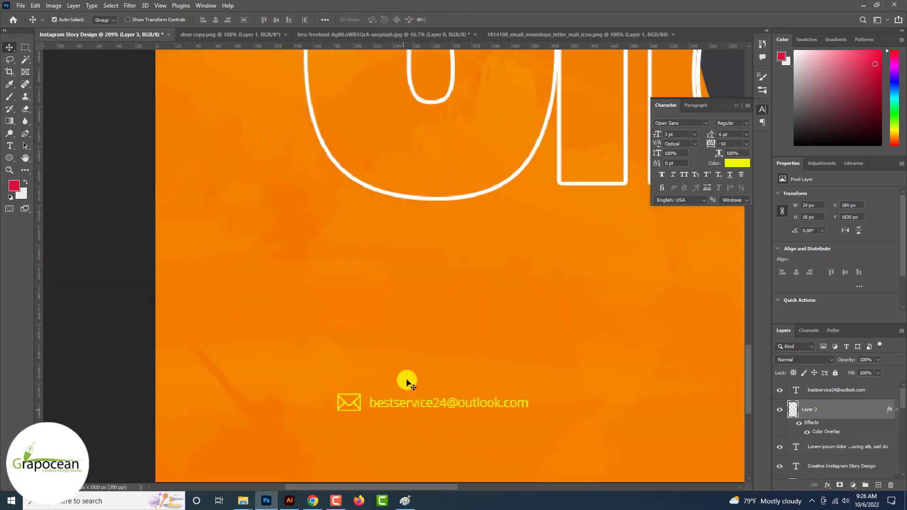
Move the envelope and e-mail line together to bottom centre, then duplicate them just below
left_click(833, 390, "shift")
scroll(498, 401, "down", 5)
key("ctrl+t")
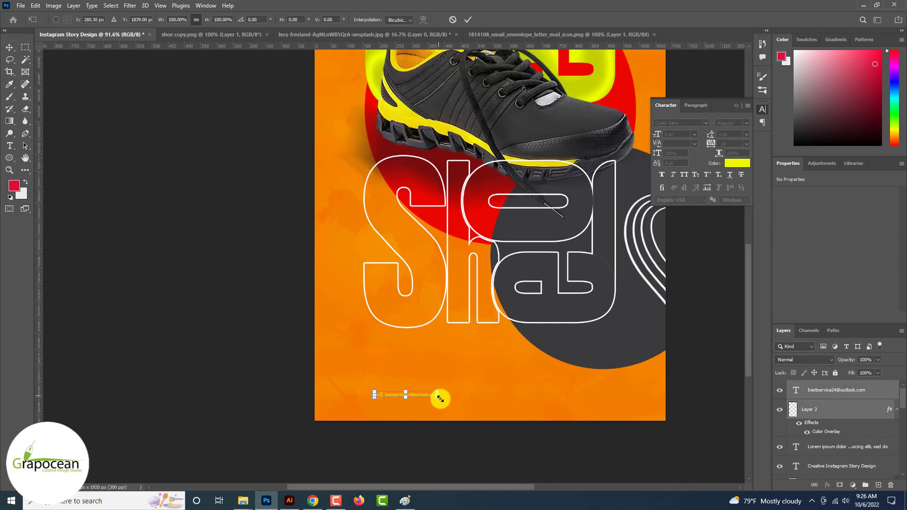
left_click_drag(432, 399, 518, 373)
left_click(468, 20)
scroll(463, 346, "down", 6)
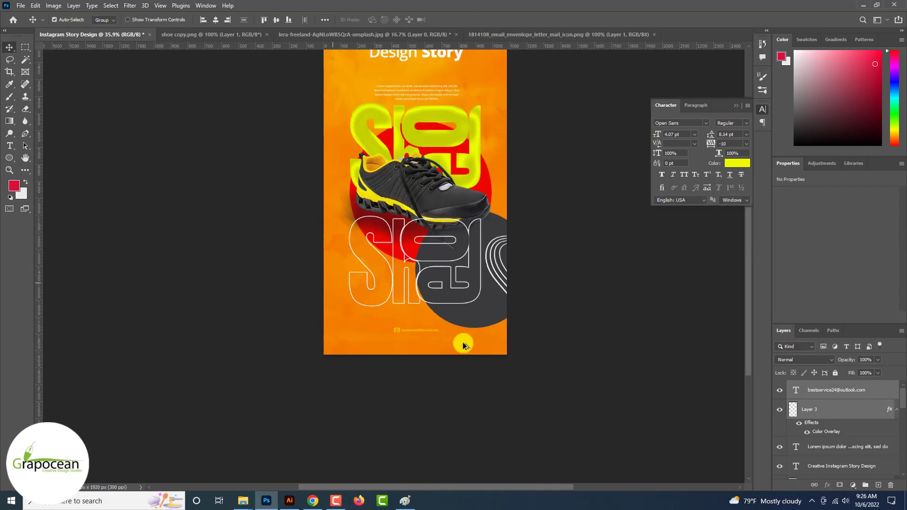
scroll(462, 350, "up", 3)
scroll(462, 350, "down", 2)
scroll(420, 360, "up", 8)
left_click_drag(419, 313, 415, 338)
left_click(423, 423, "ctrl")
scroll(369, 337, "up", 3)
key("t")
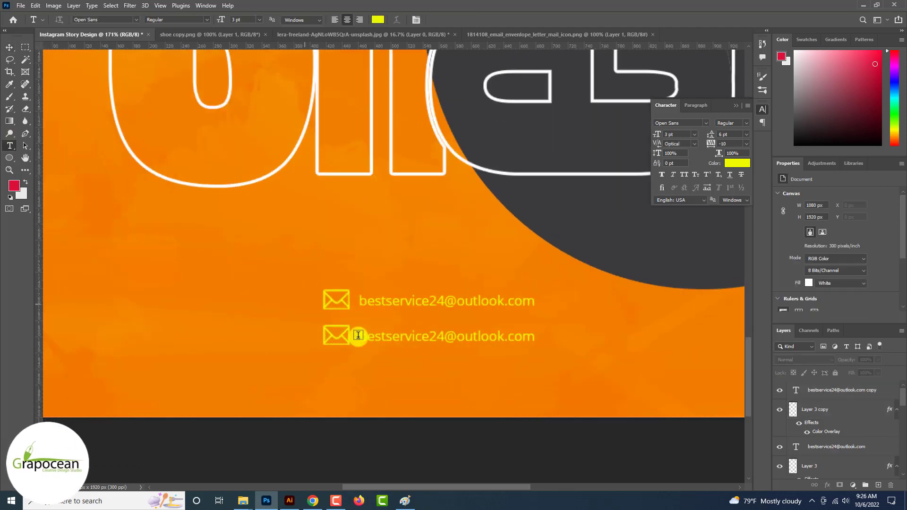
left_click_drag(361, 337, 592, 368)
type("www.grapocean")
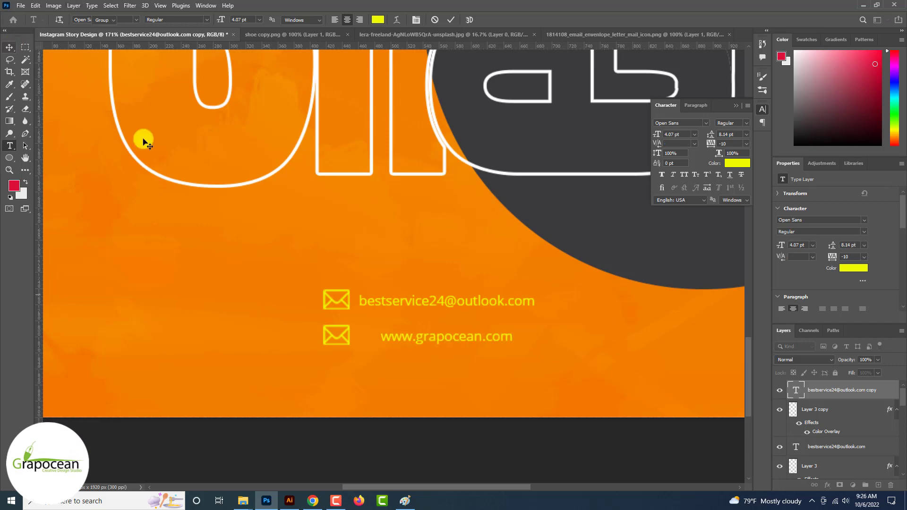
key("ctrl+Return")
key("v")
left_click_drag(413, 338, 392, 338)
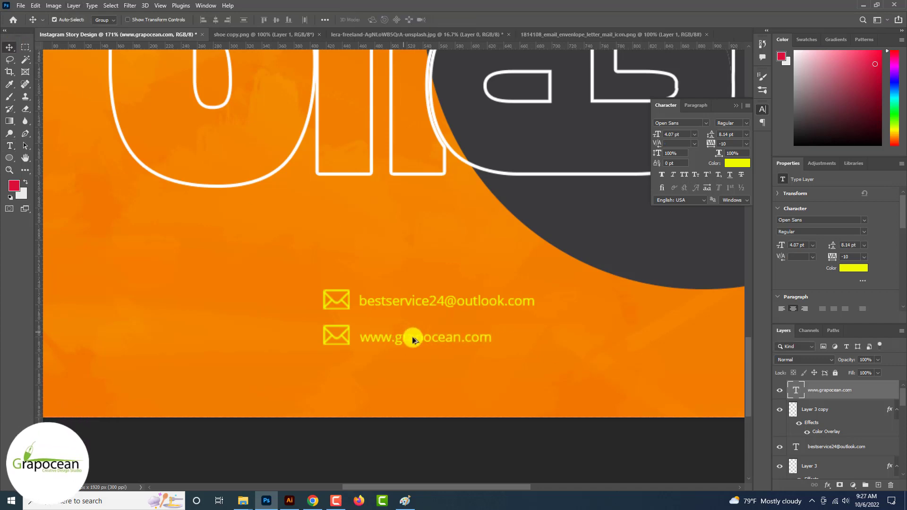
scroll(412, 338, "up", 2)
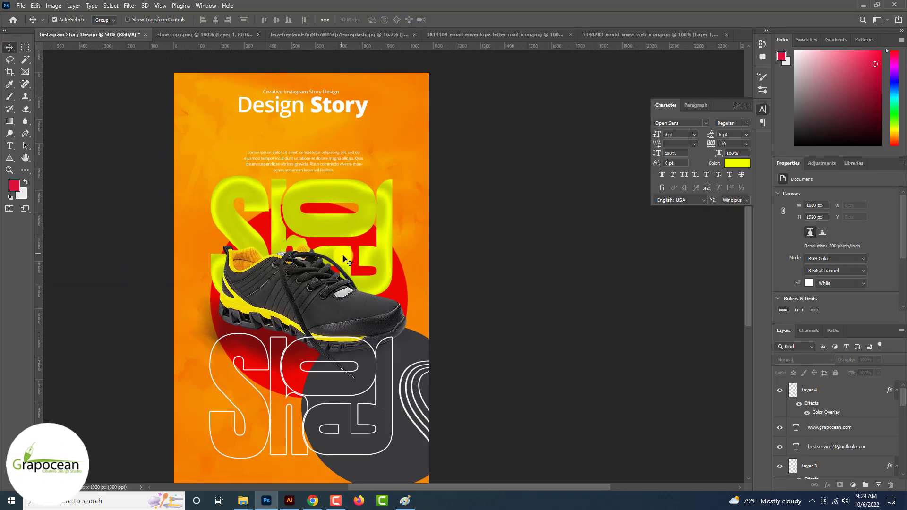